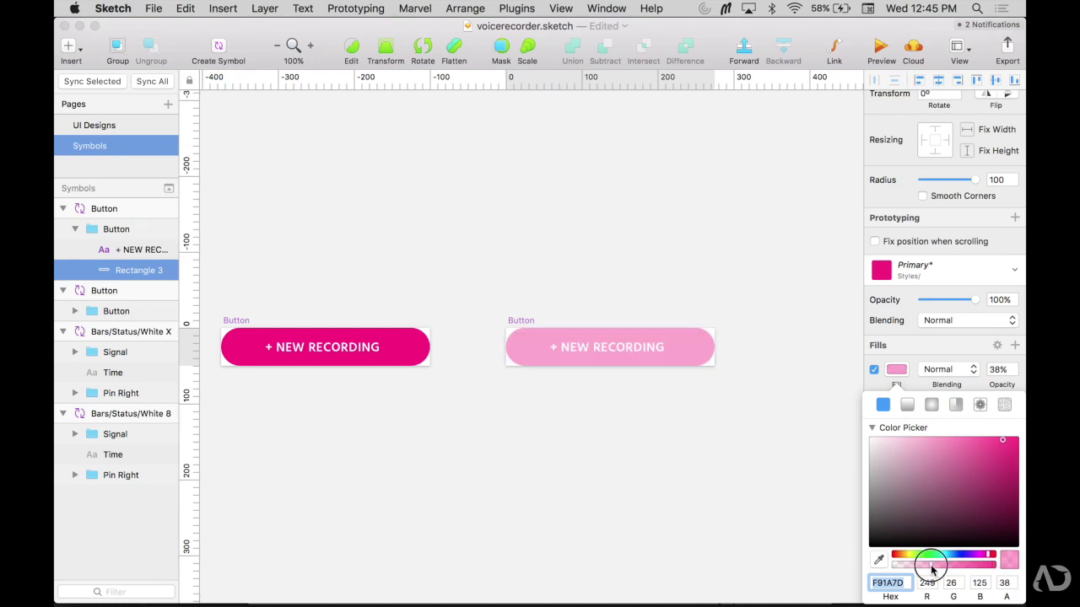
Fade a button fill to 30% opacity and swap the SHARE button to Button/Large/Active
drag(932, 570, 921, 567)
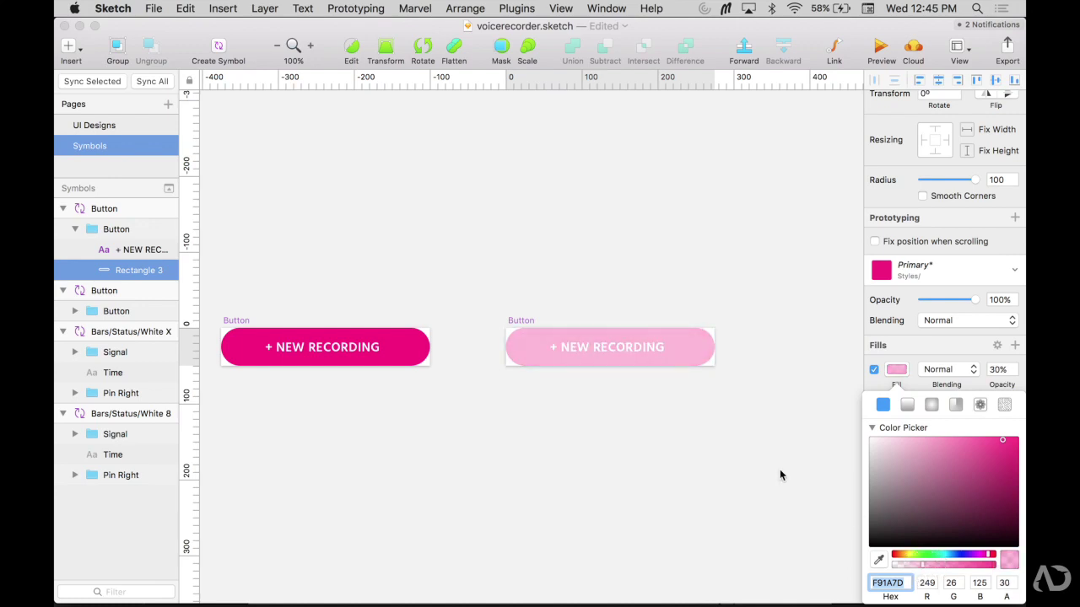
click(768, 468)
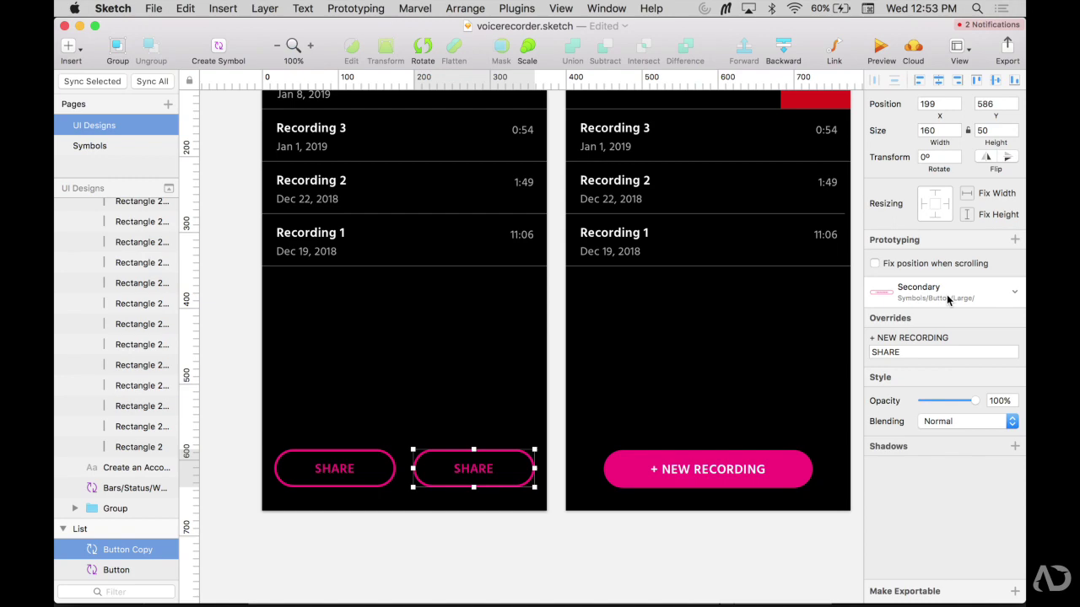
click(947, 297)
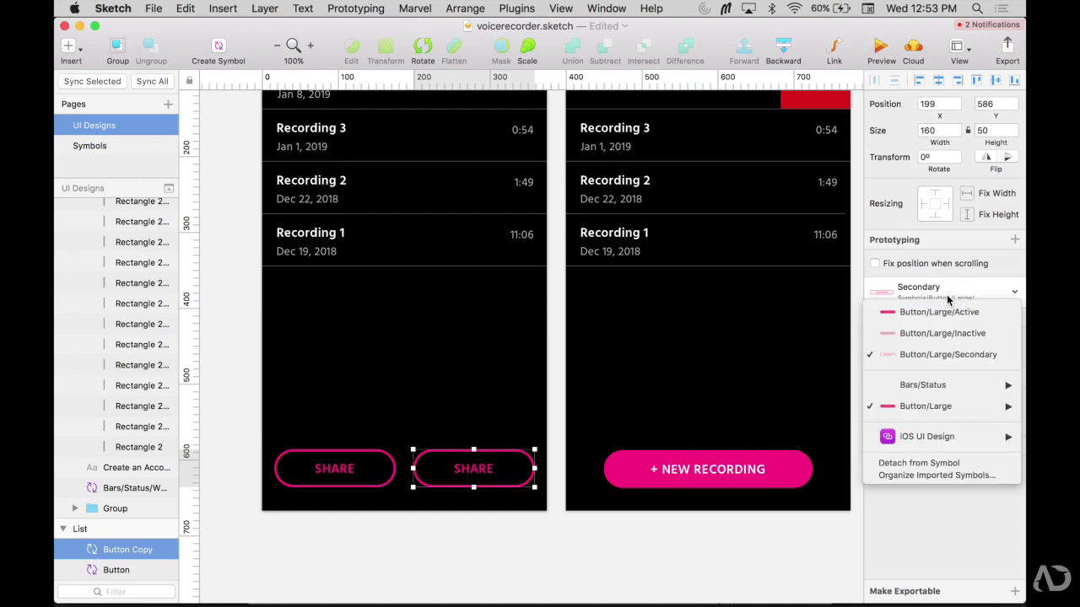
click(943, 312)
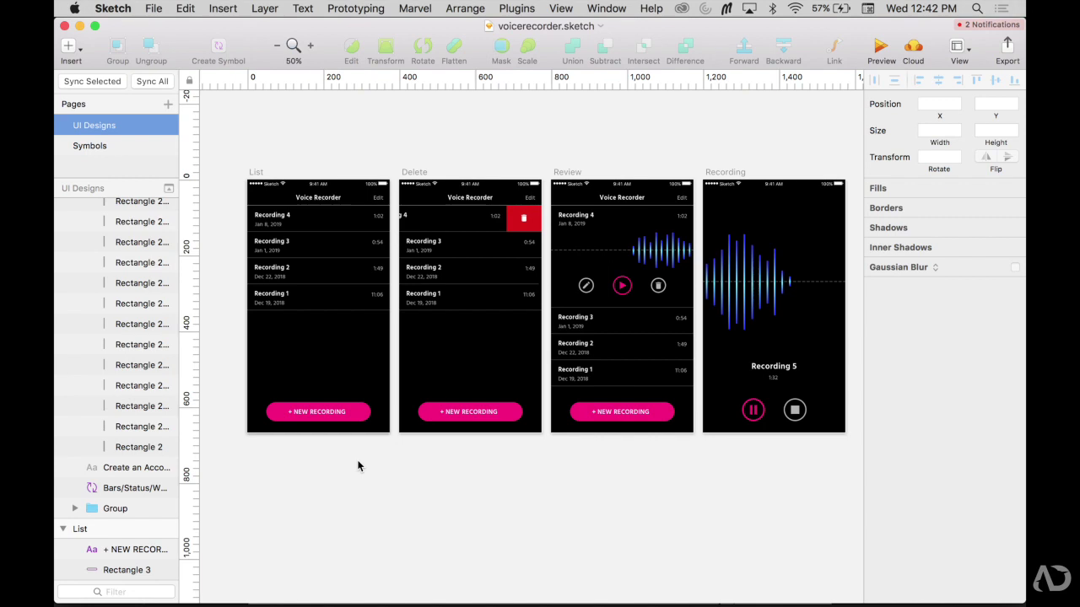
Group the + NEW RECORDING text with its pink Rectangle 3 shape into a layer named Button
click(359, 414)
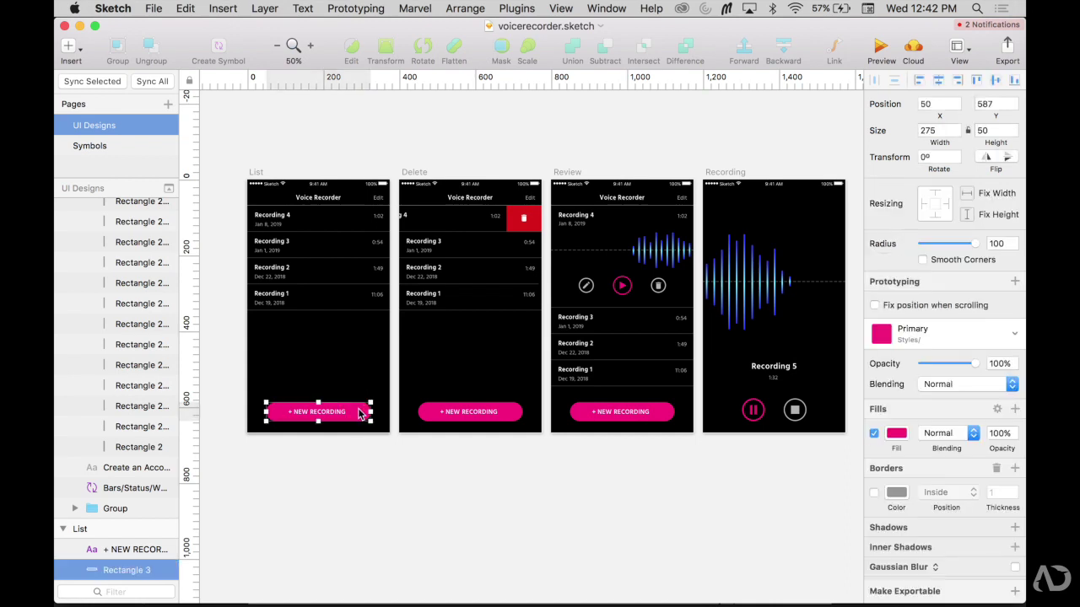
scroll(107, 571, down, 5)
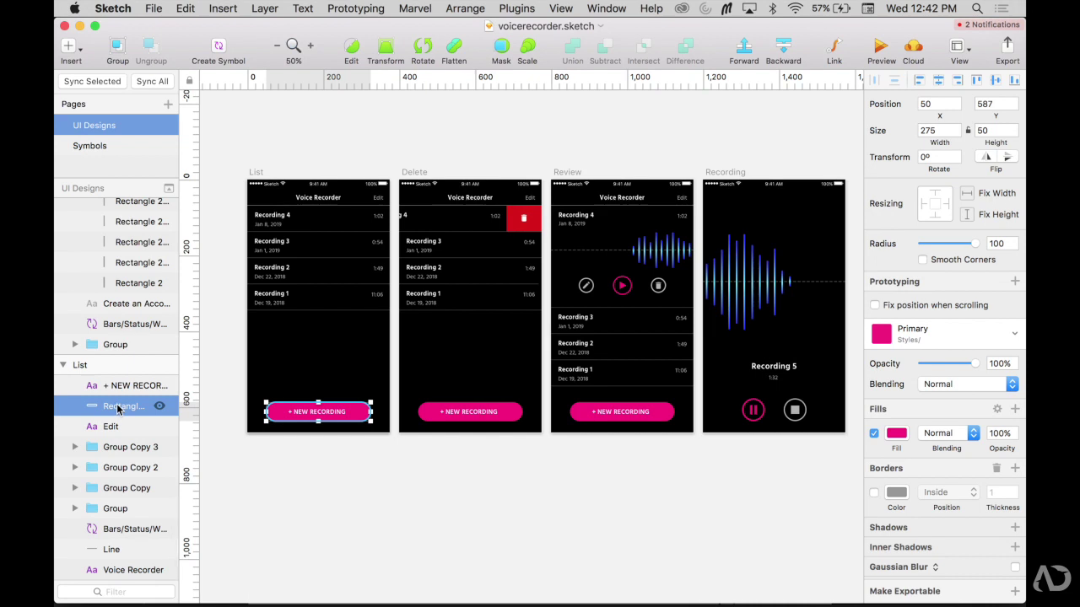
click(118, 386)
shift+click(121, 407)
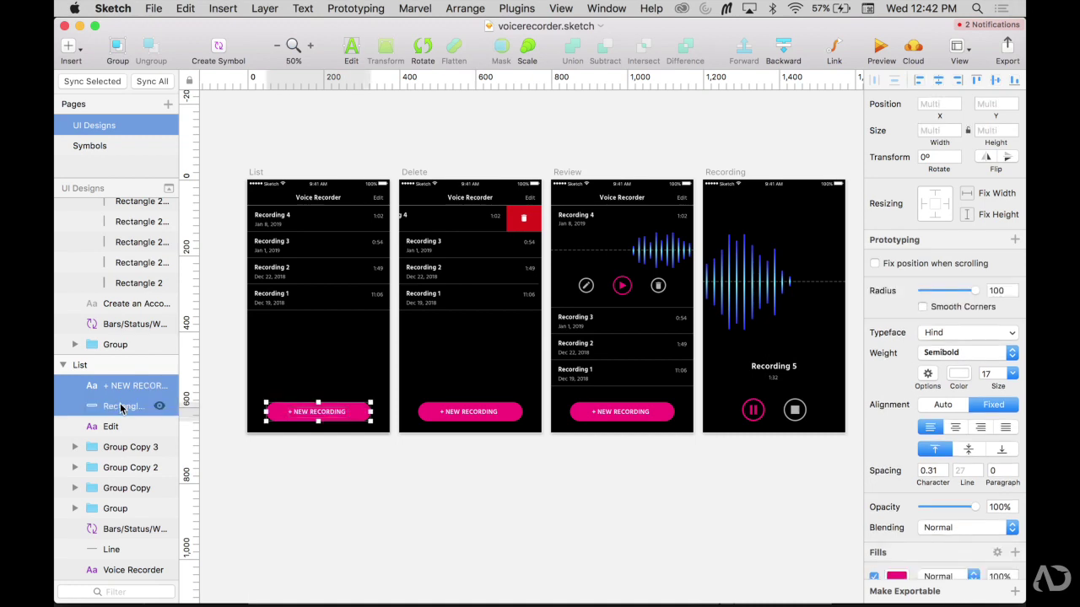
key(super+g)
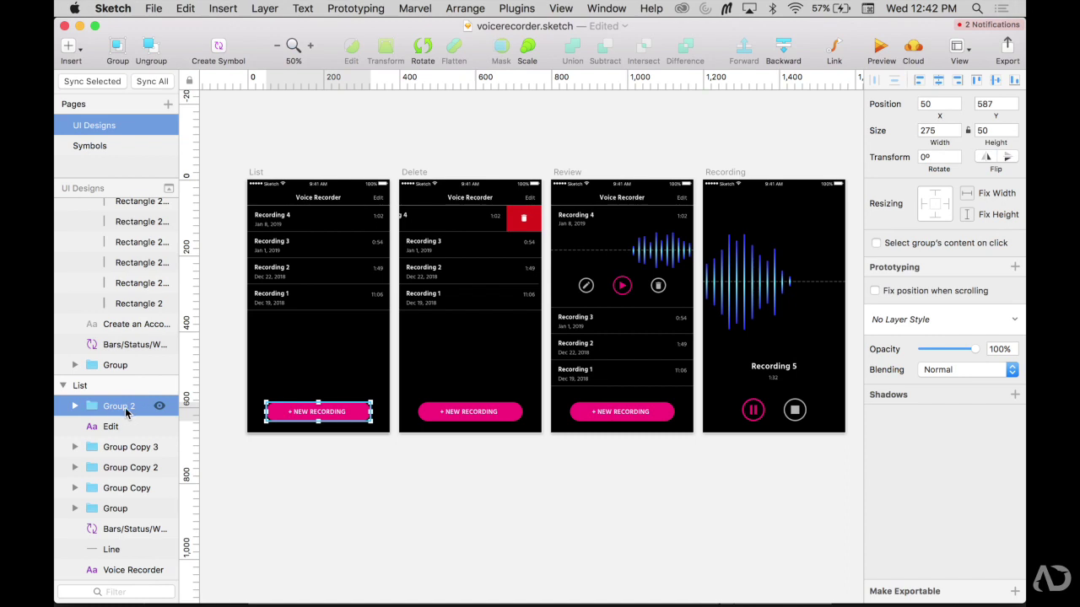
double_click(137, 408)
text(Button)
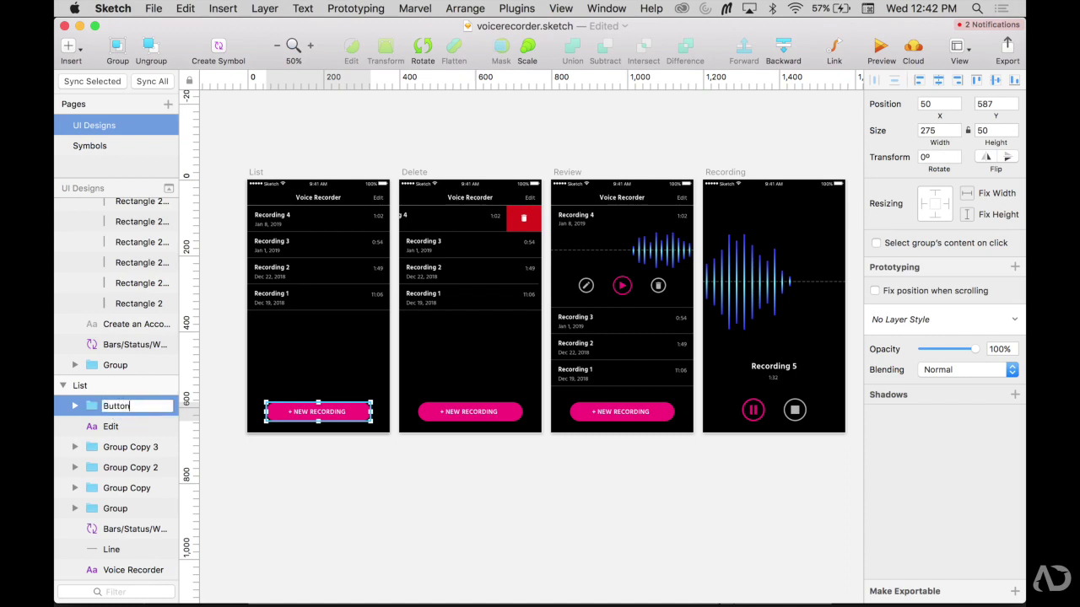
key(Return)
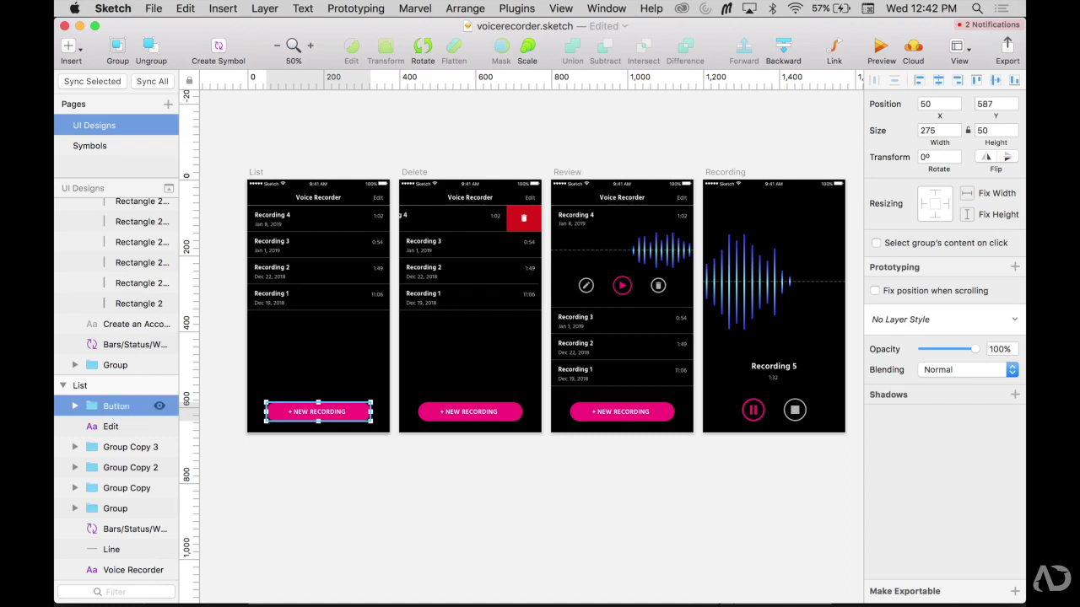
click(218, 47)
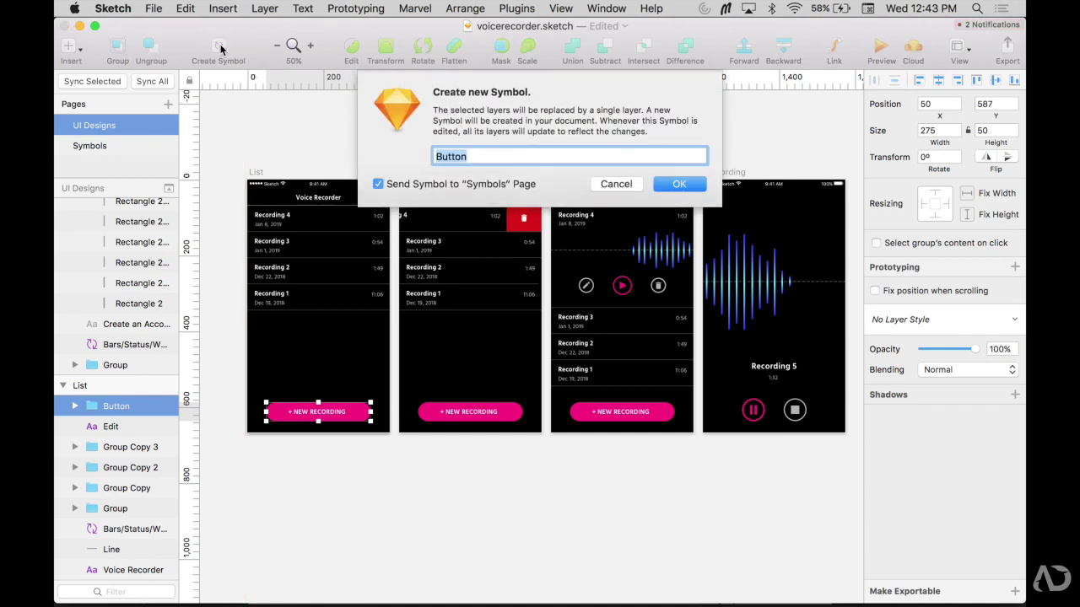
Create the Button symbol, view its master, then return to the List screen's instance
click(693, 187)
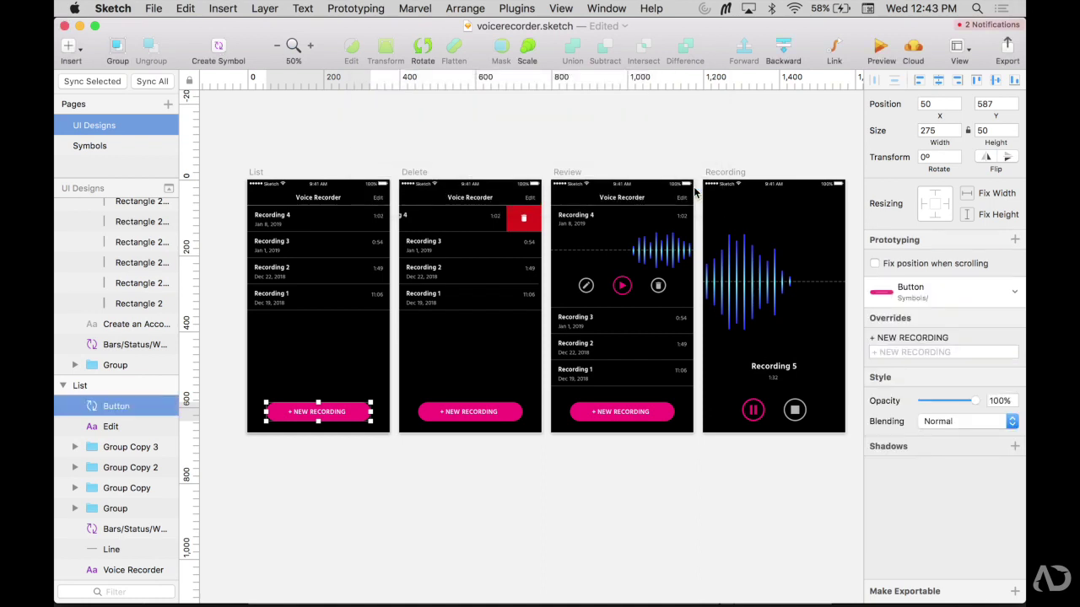
double_click(357, 413)
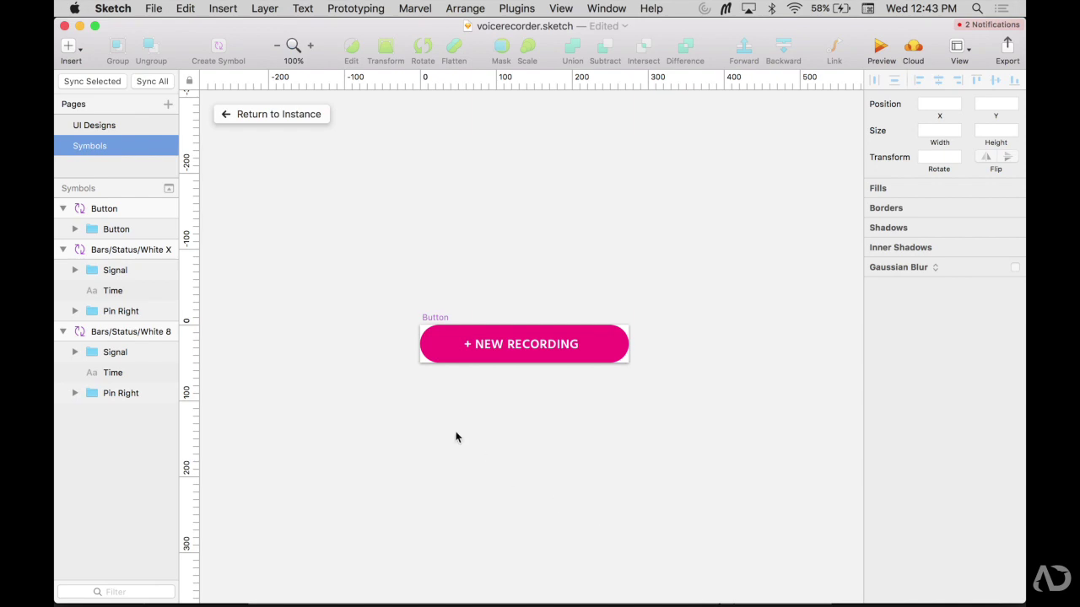
click(280, 113)
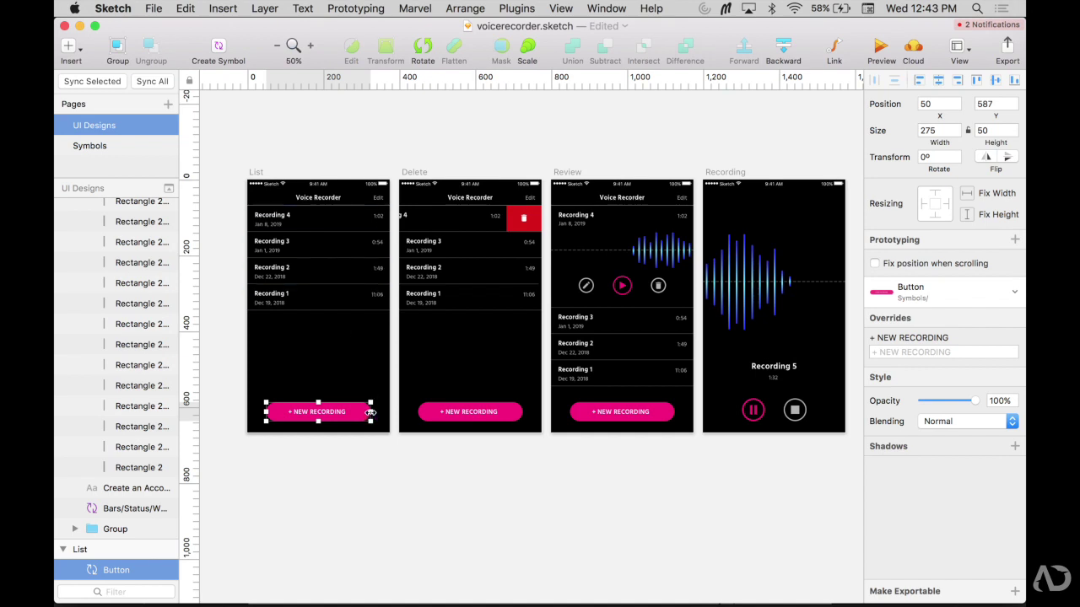
click(437, 422)
Delete the old New Recording buttons on the Delete and Review screens
click(597, 416)
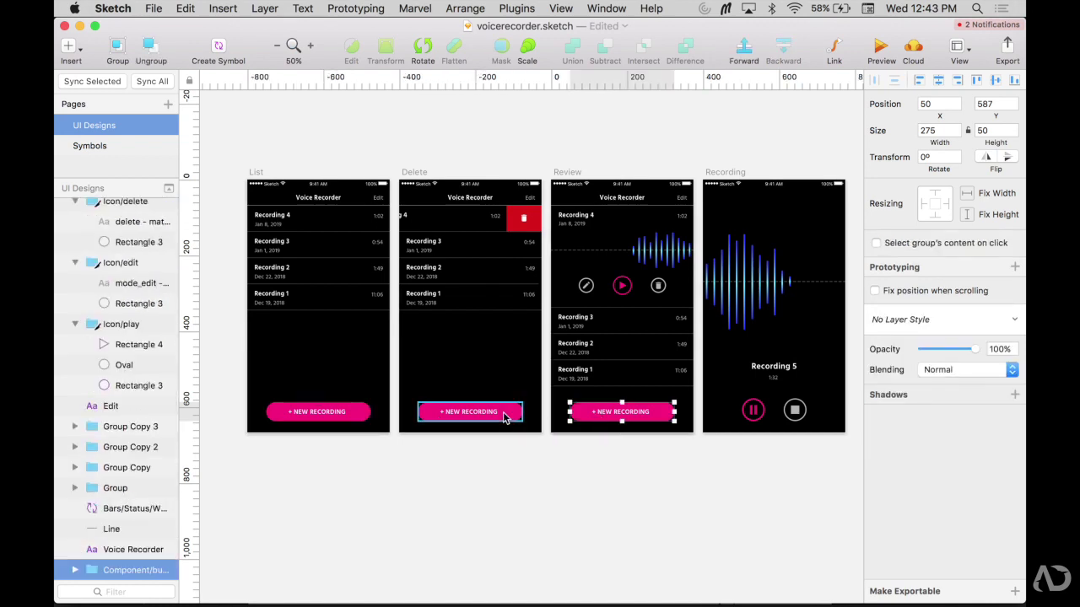
click(504, 417)
key(Delete)
click(612, 419)
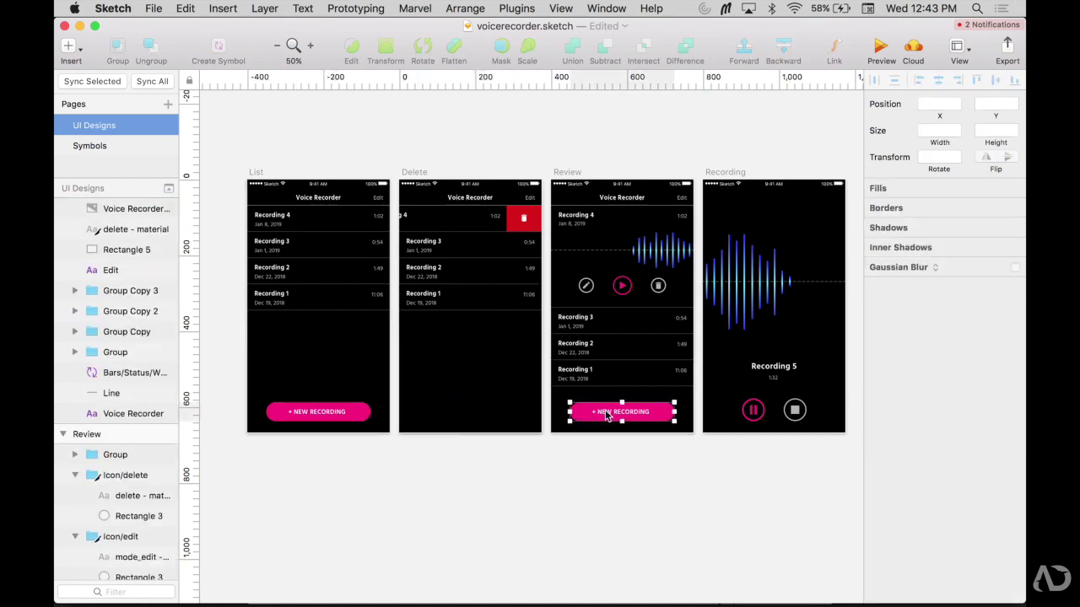
key(Delete)
Copy the List screen's Button instance and paste it into the Delete and Review screens
click(304, 412)
key(super+c)
click(414, 171)
key(super+v)
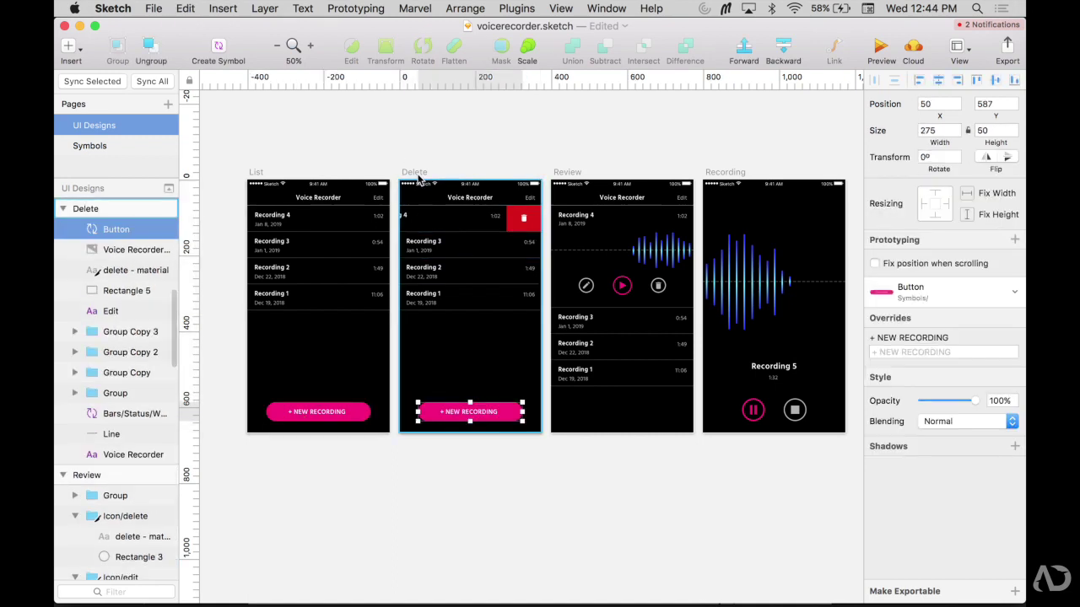
click(570, 173)
key(super+v)
click(517, 479)
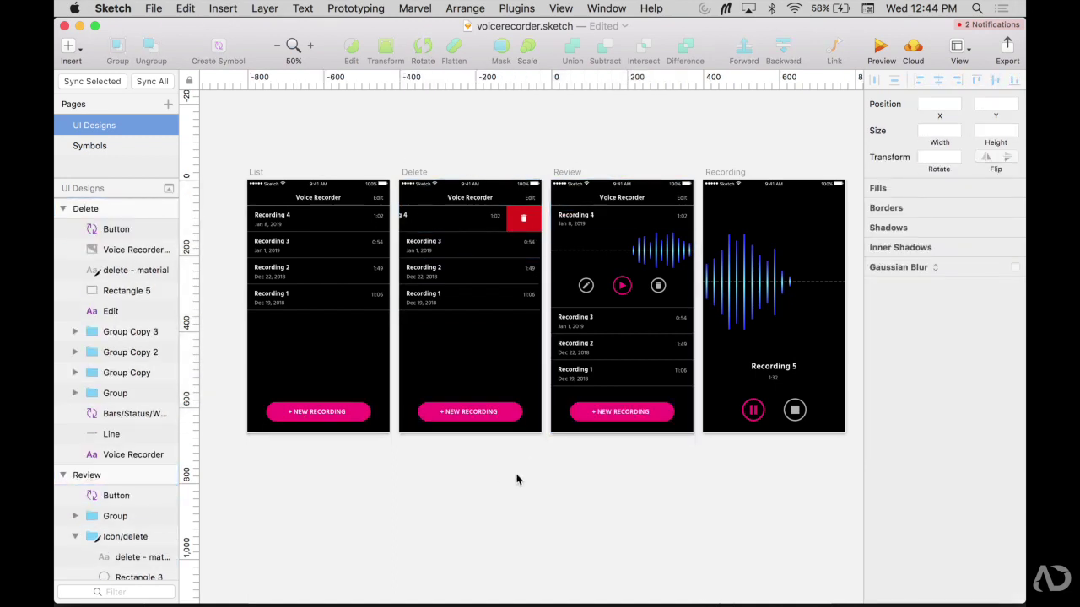
Try a light pink F5A2C7 fill on the Button master, then undo it and return to UI Designs
double_click(334, 411)
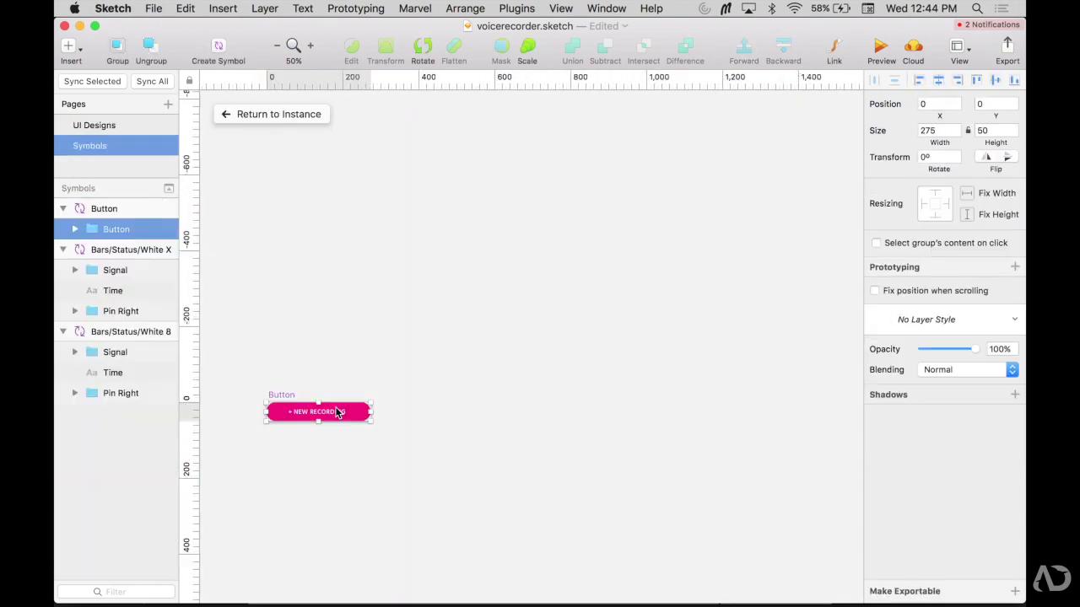
key(super+plus)
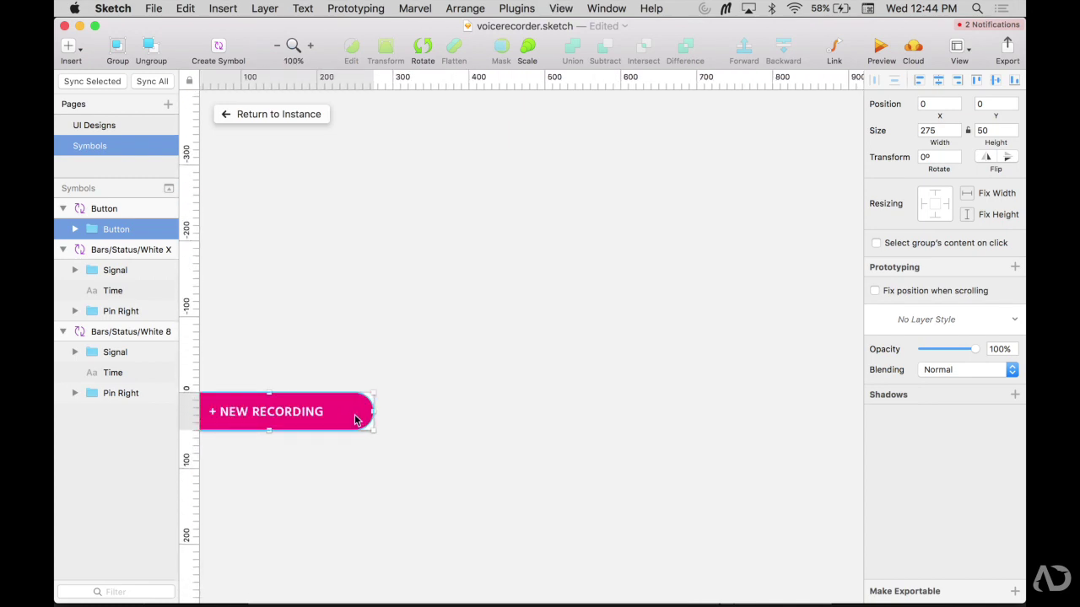
double_click(355, 420)
click(902, 431)
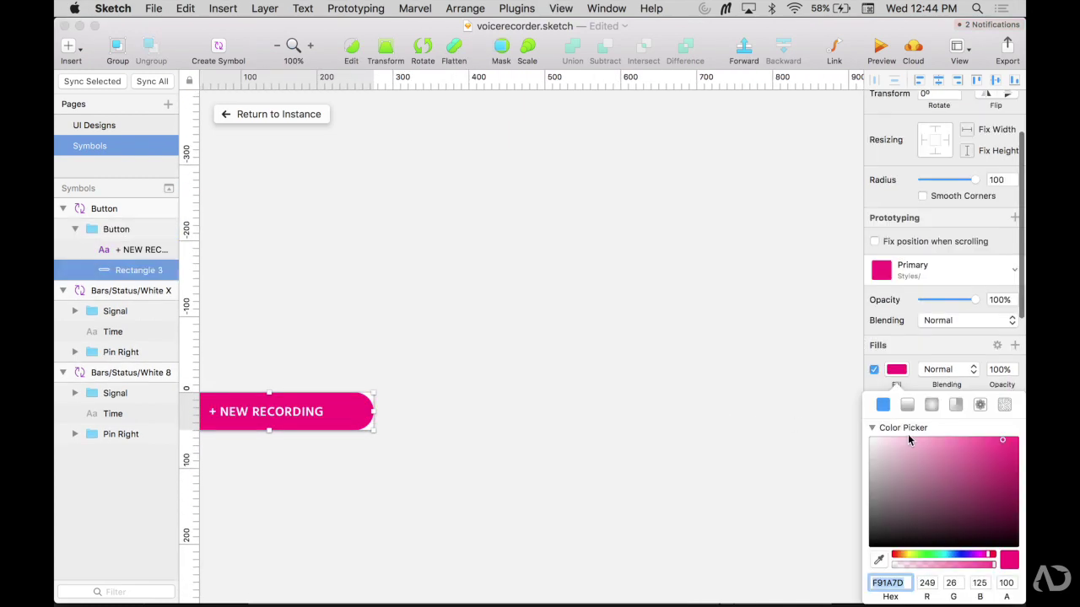
click(920, 442)
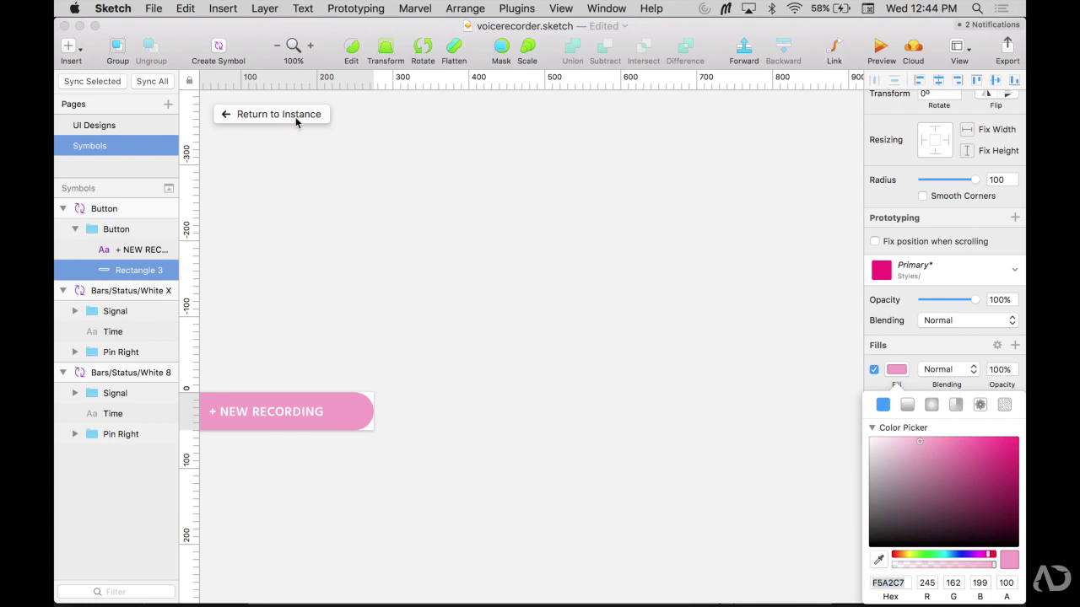
click(295, 115)
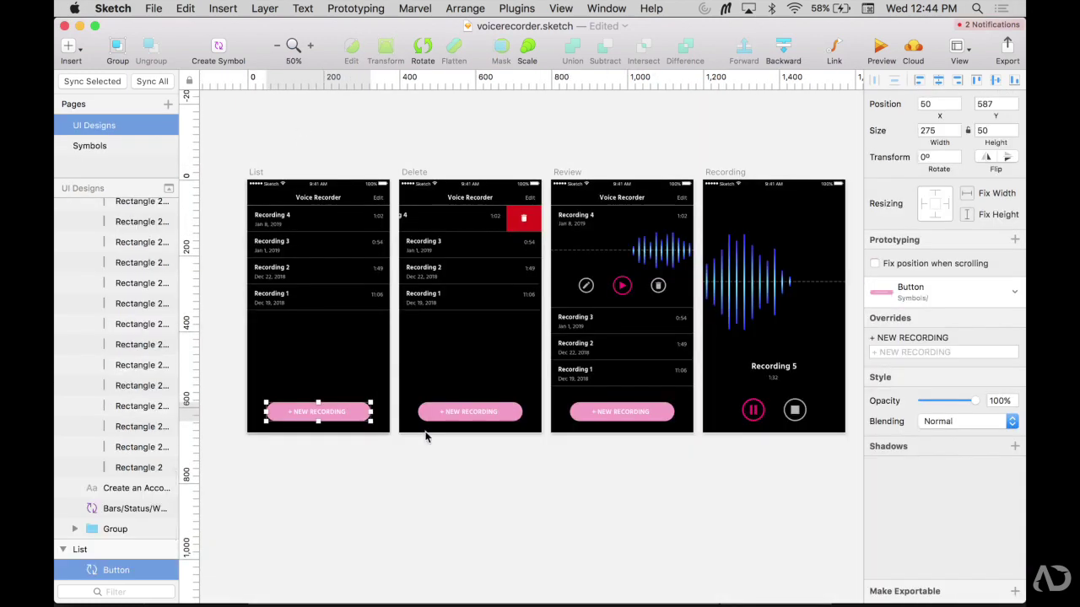
key(Return)
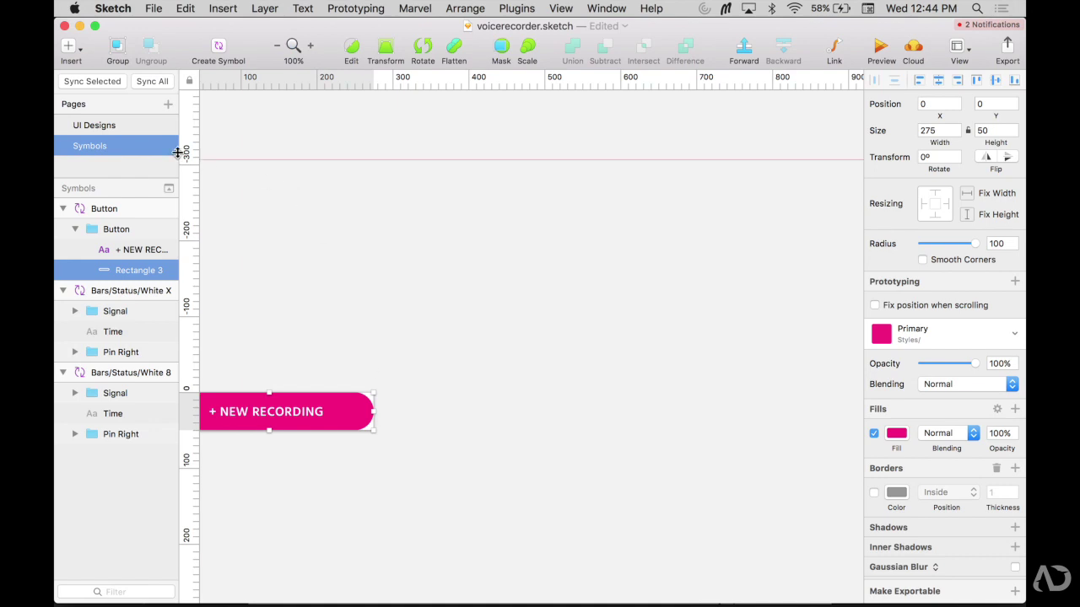
click(132, 124)
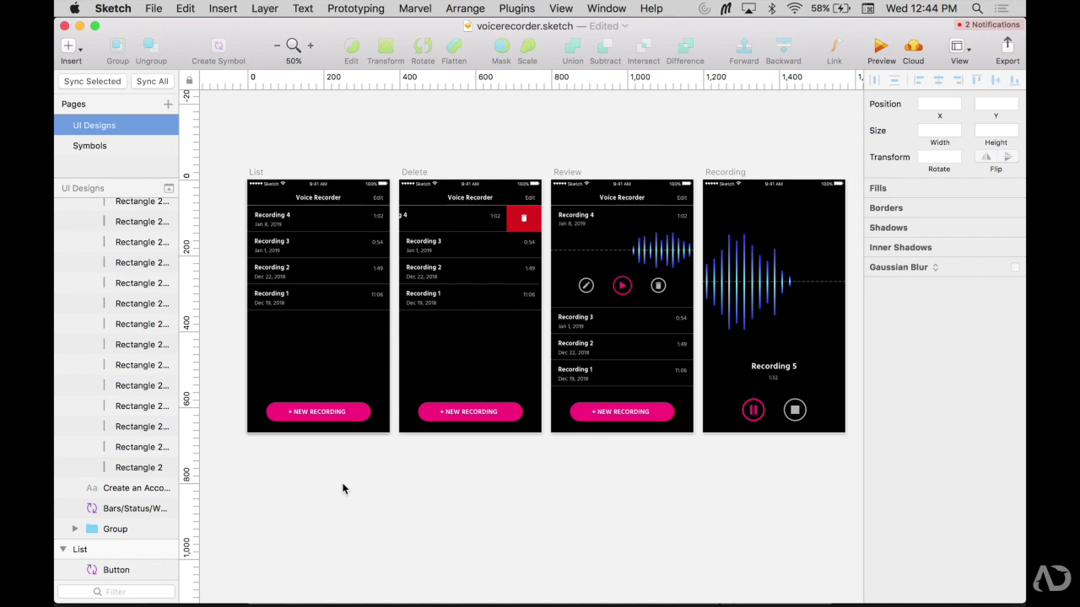
Duplicate the Button symbol master artboard
click(345, 412)
double_click(345, 411)
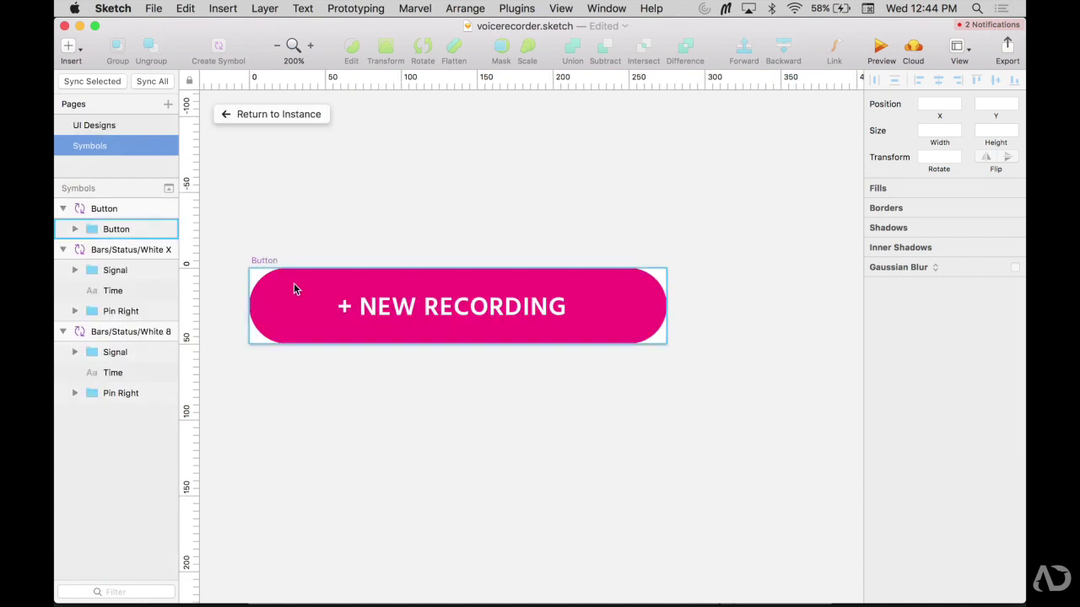
click(264, 260)
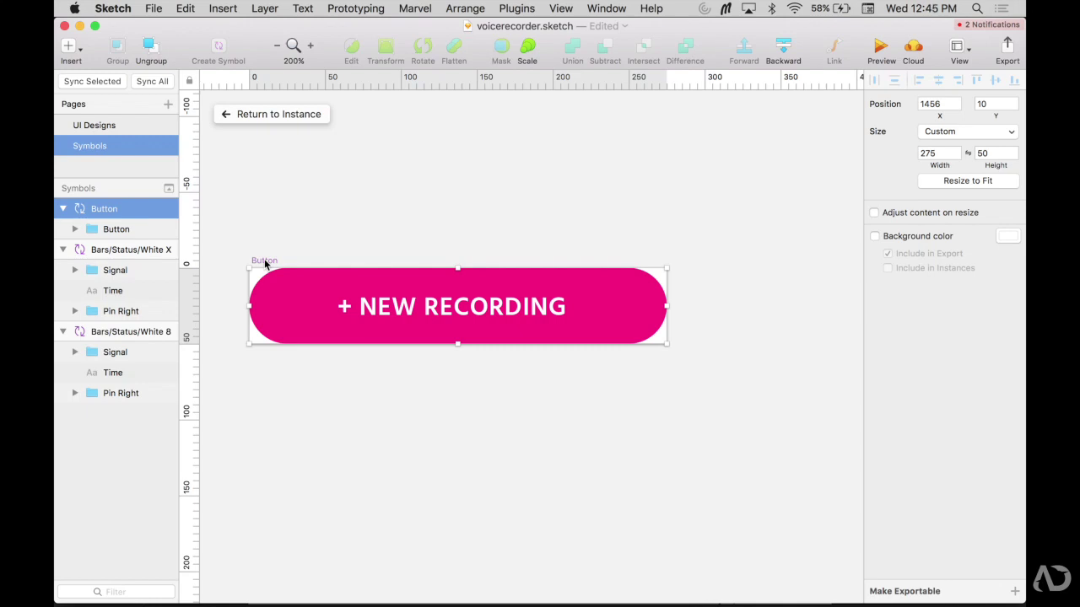
key(super+d)
key(super+0)
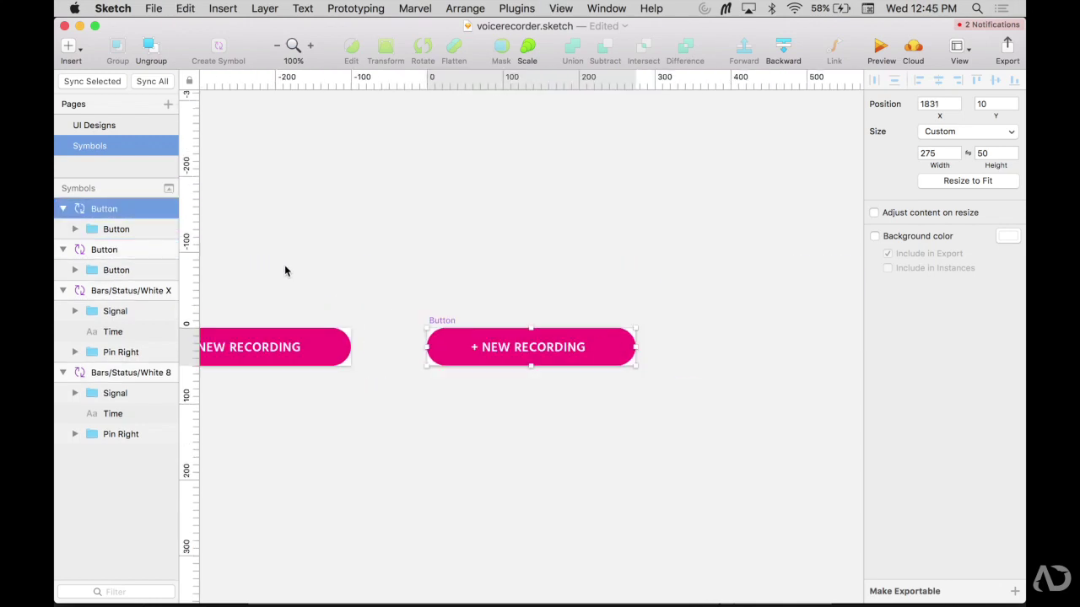
scroll(285, 270, left, 3)
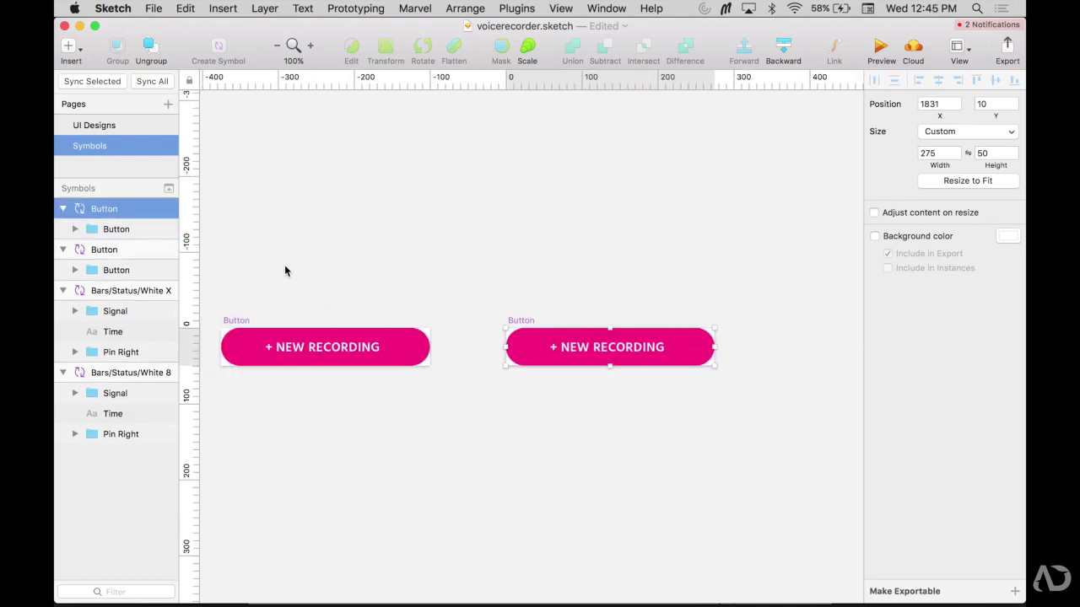
Lower the second Button symbol's background fill opacity to 30%
super+click(697, 347)
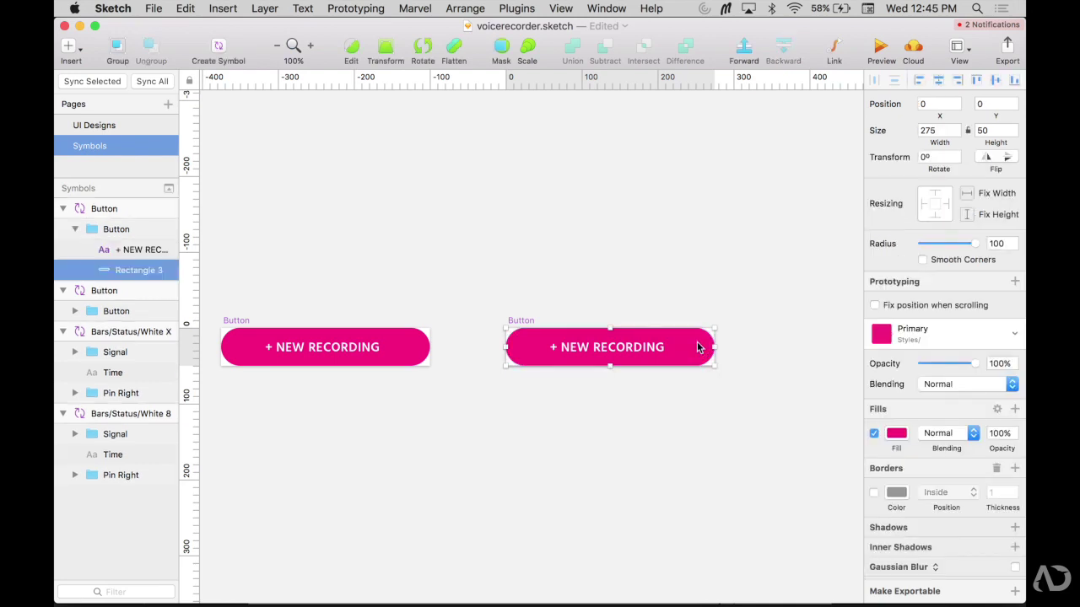
click(895, 433)
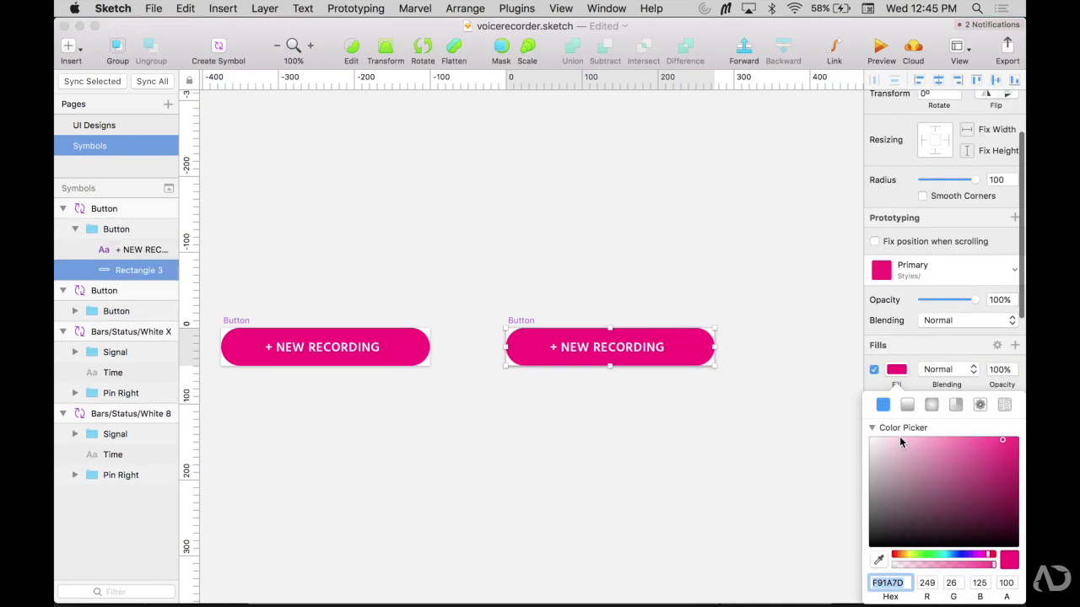
click(931, 565)
drag(931, 570, 924, 571)
click(769, 468)
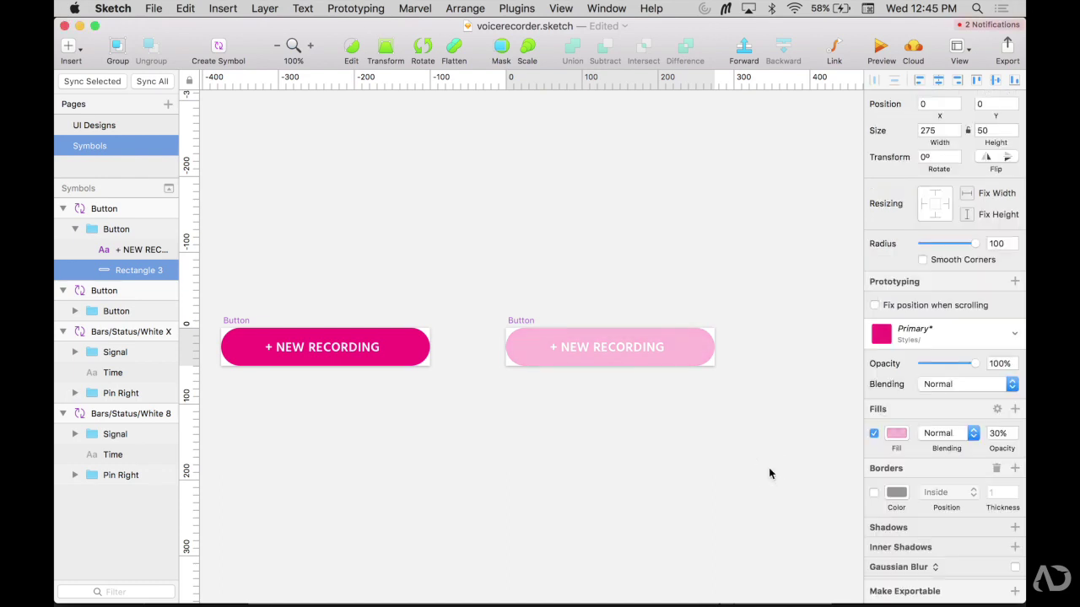
click(526, 320)
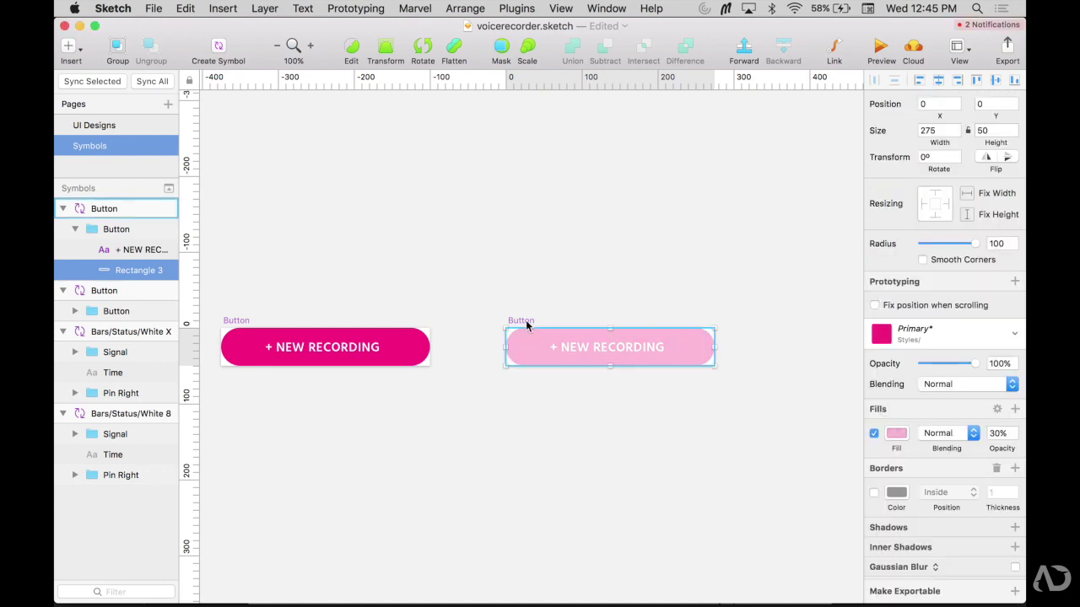
click(245, 321)
Duplicate the magenta Button symbol, enable a border and reapply the Primary layer style
key(super+d)
scroll(562, 340, right, 2)
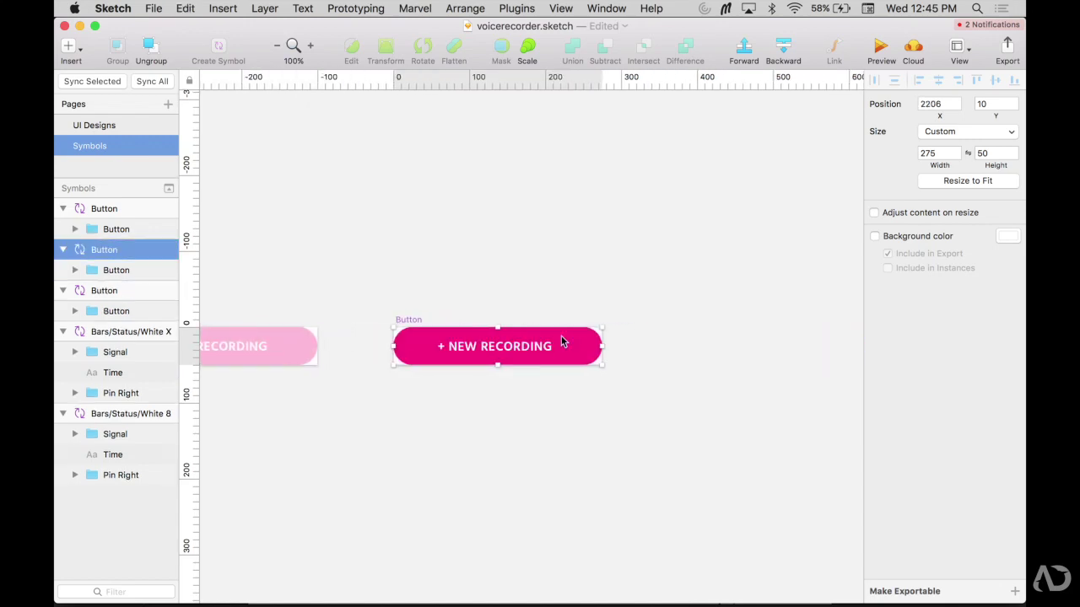
double_click(590, 340)
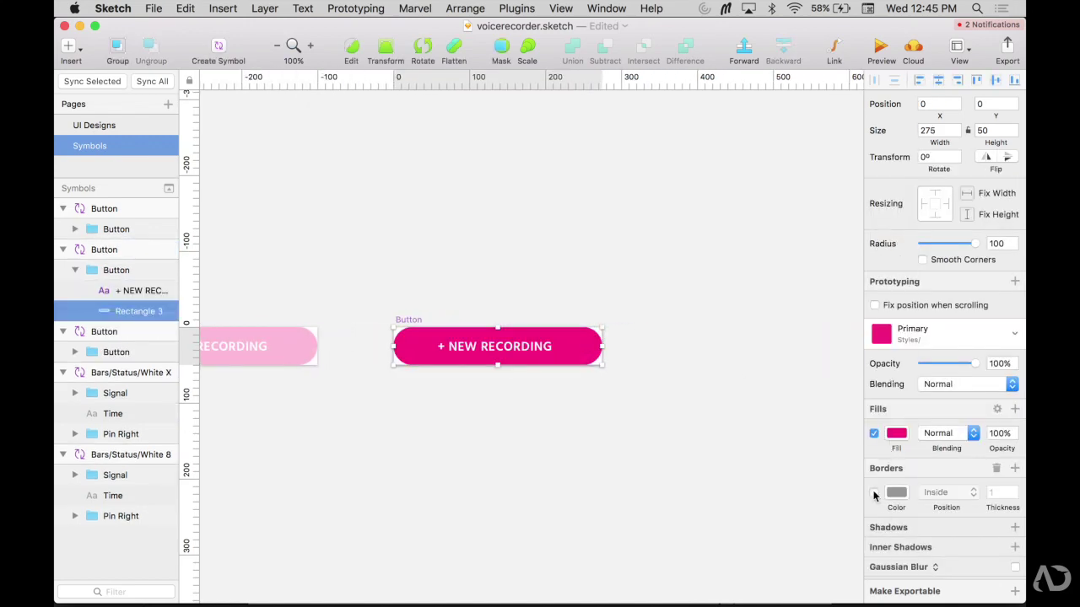
click(873, 493)
click(896, 493)
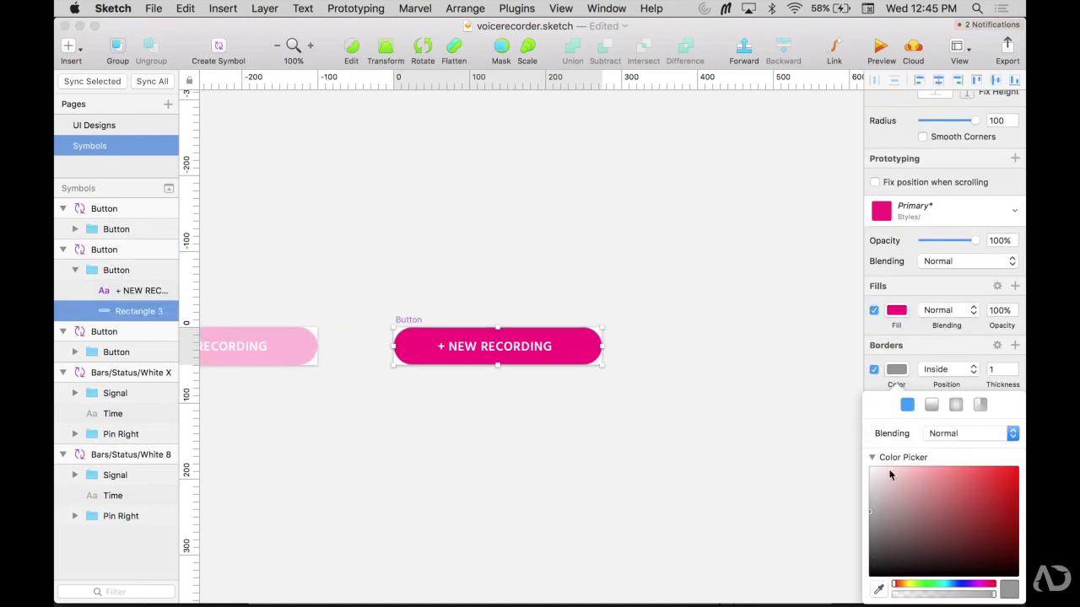
scroll(894, 489, down, 3)
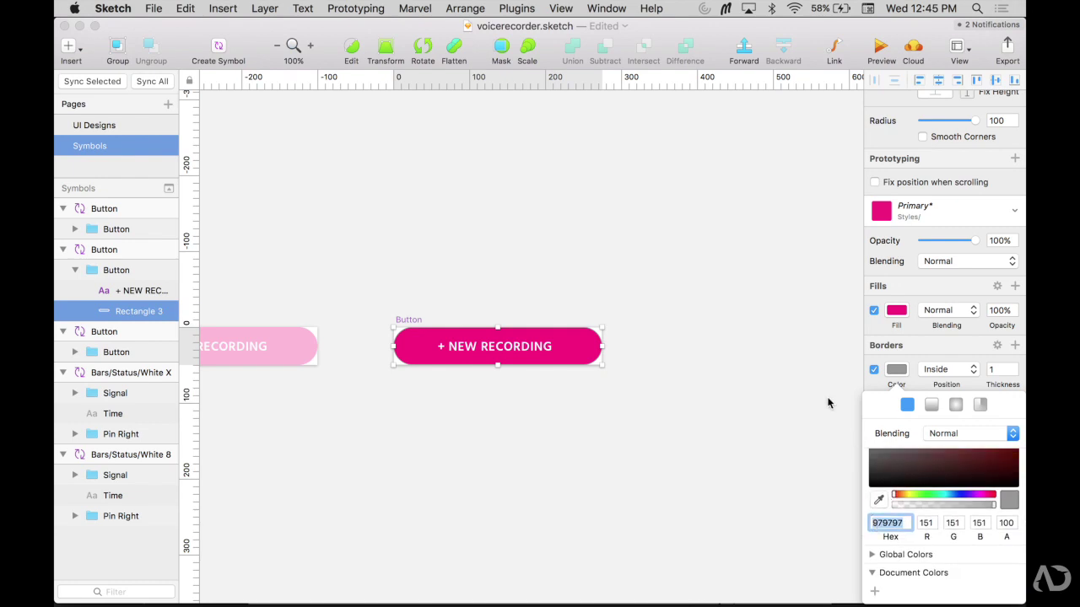
click(831, 405)
click(927, 331)
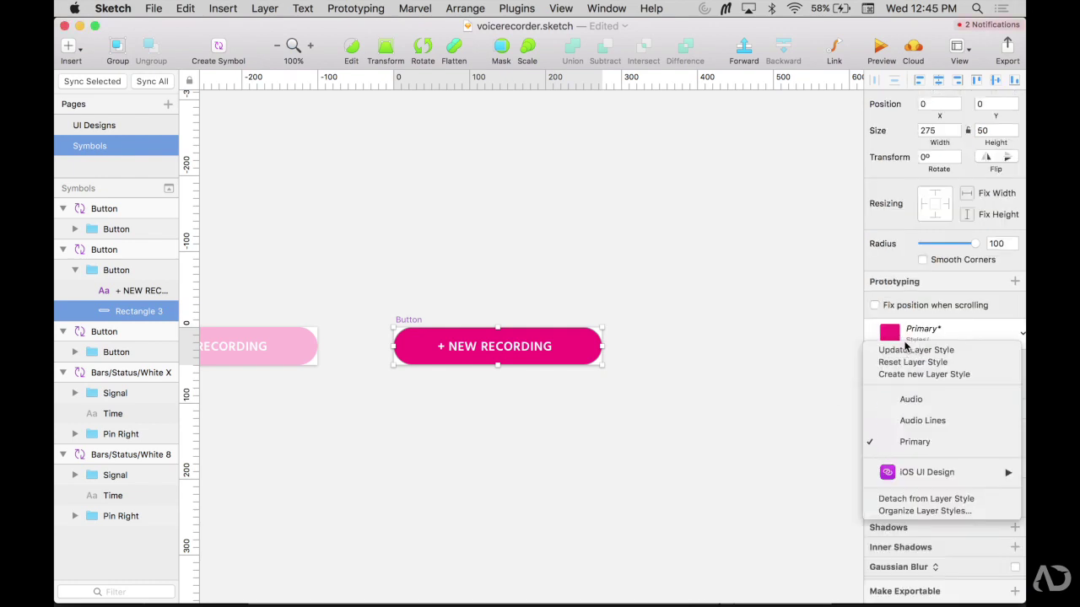
click(915, 441)
Remove the new button's fill and give it a pink border of thickness 3
click(894, 433)
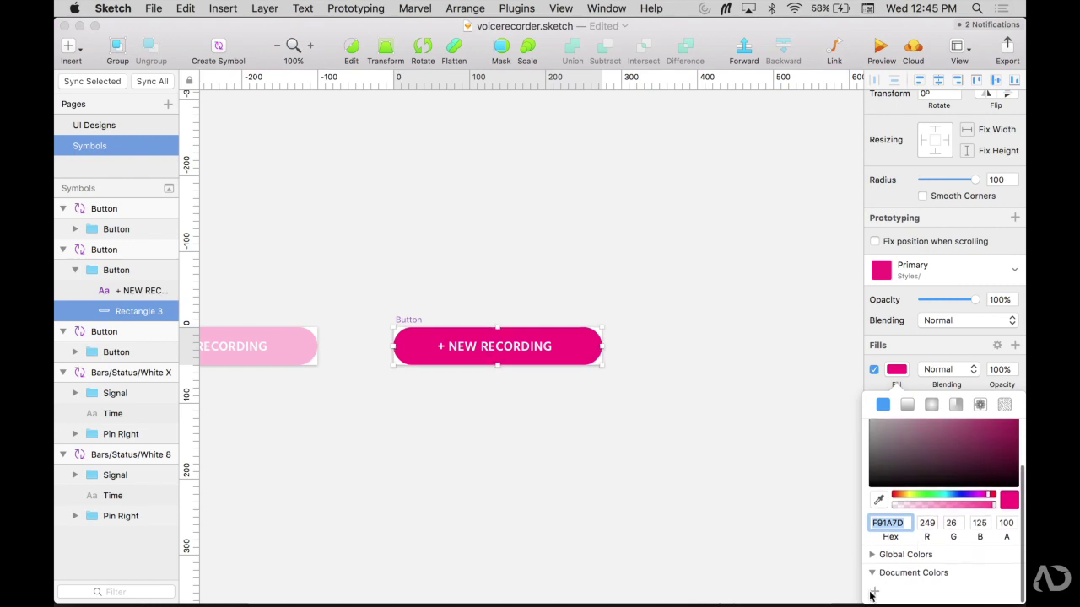
click(825, 562)
click(892, 496)
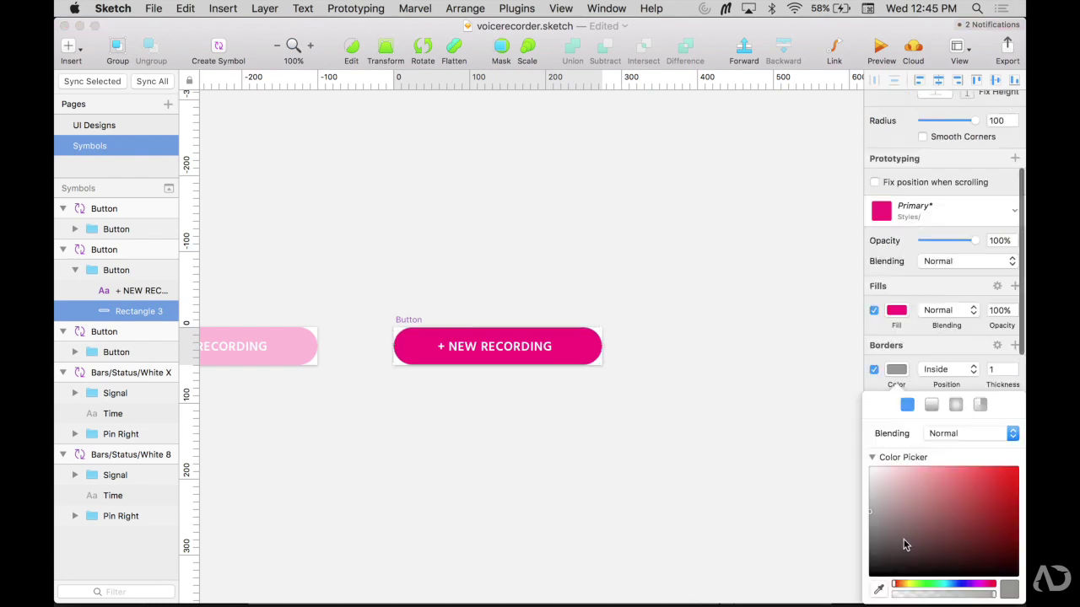
click(874, 591)
click(873, 310)
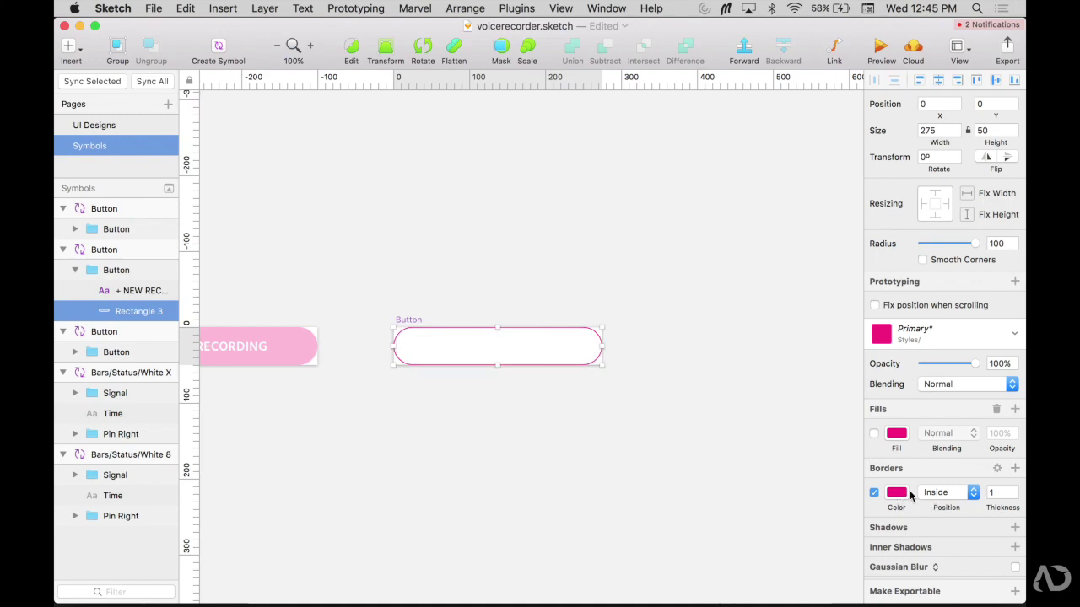
click(995, 491)
key(Up)
key(Up)
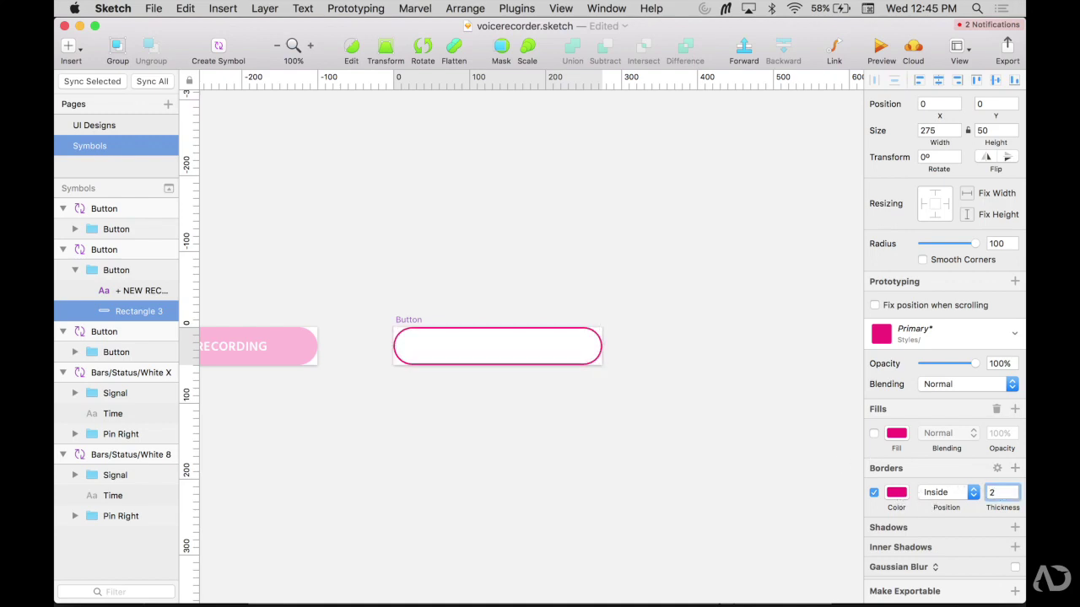
Set the + NEW RECORDING label text to the pink document colour
click(497, 349)
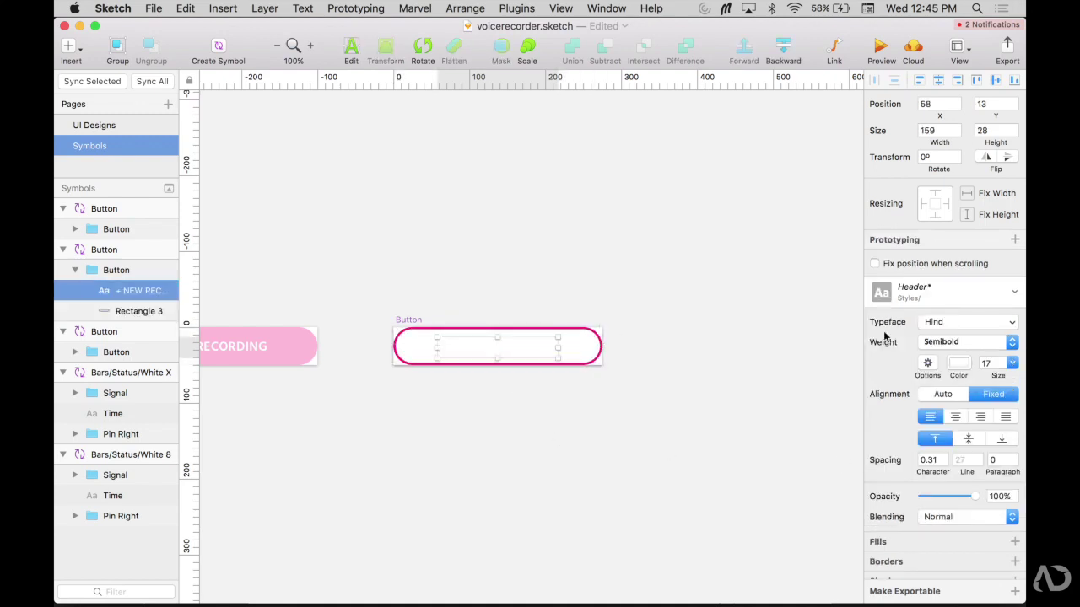
click(958, 366)
mouse_move(894, 481)
mouse_down()
mouse_move(808, 518)
mouse_move(786, 513)
mouse_up()
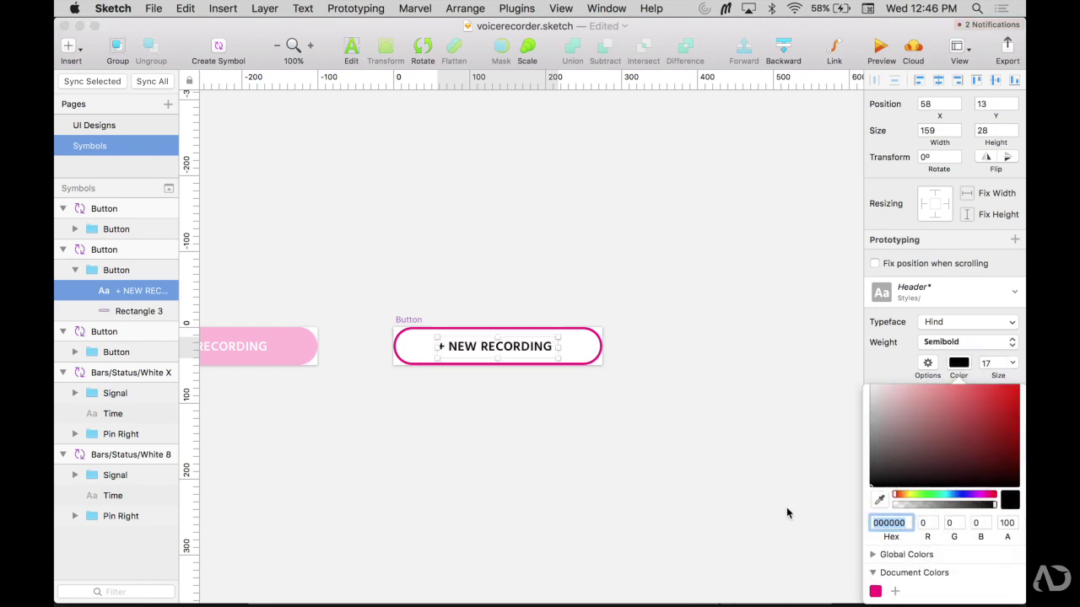
click(874, 591)
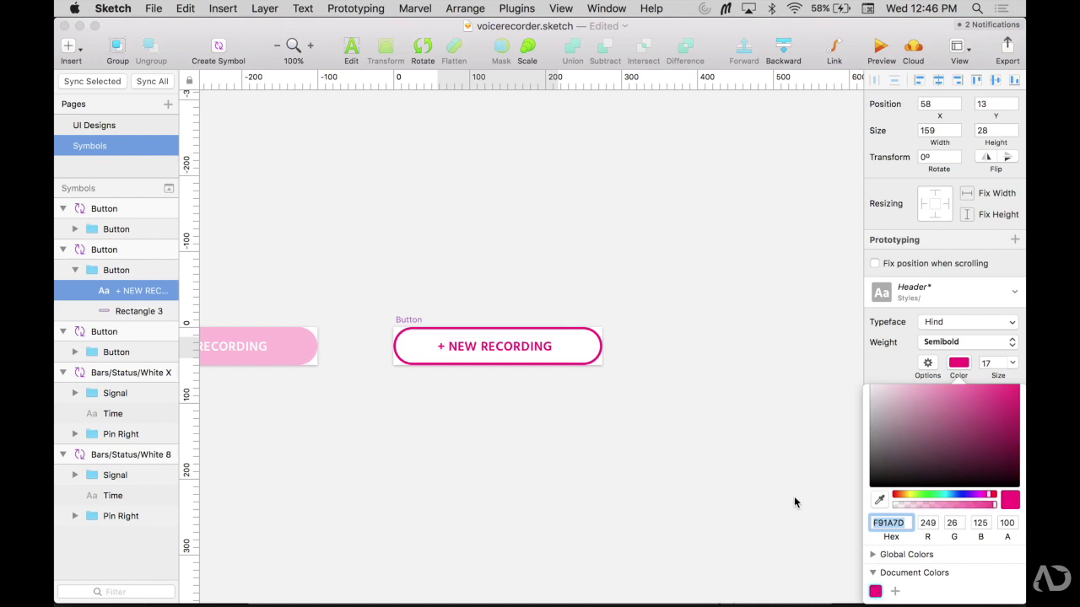
click(794, 502)
scroll(793, 502, left, 5)
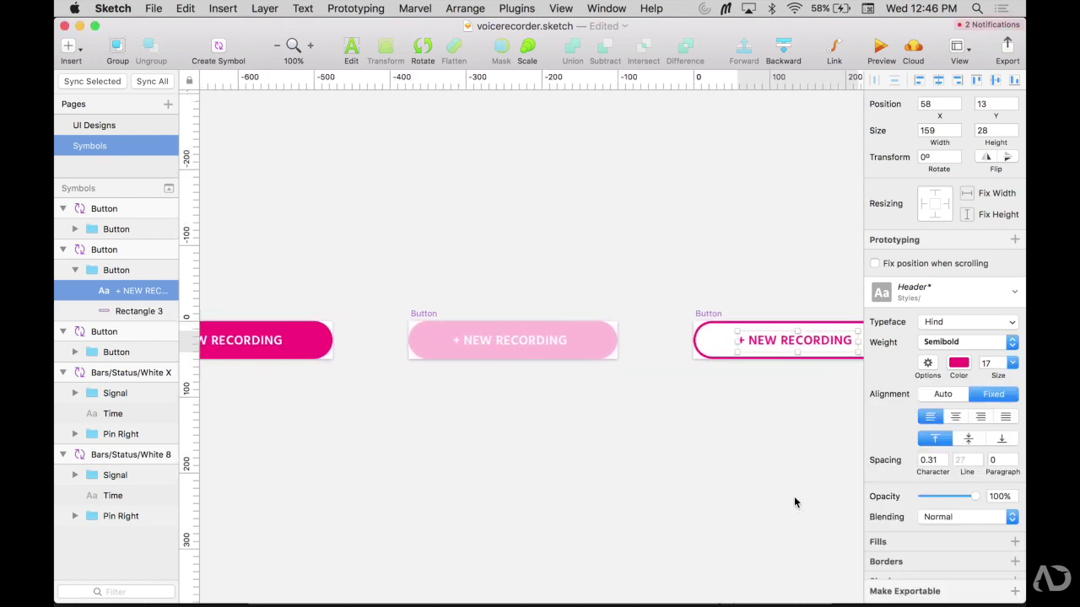
click(793, 503)
scroll(794, 503, left, 5)
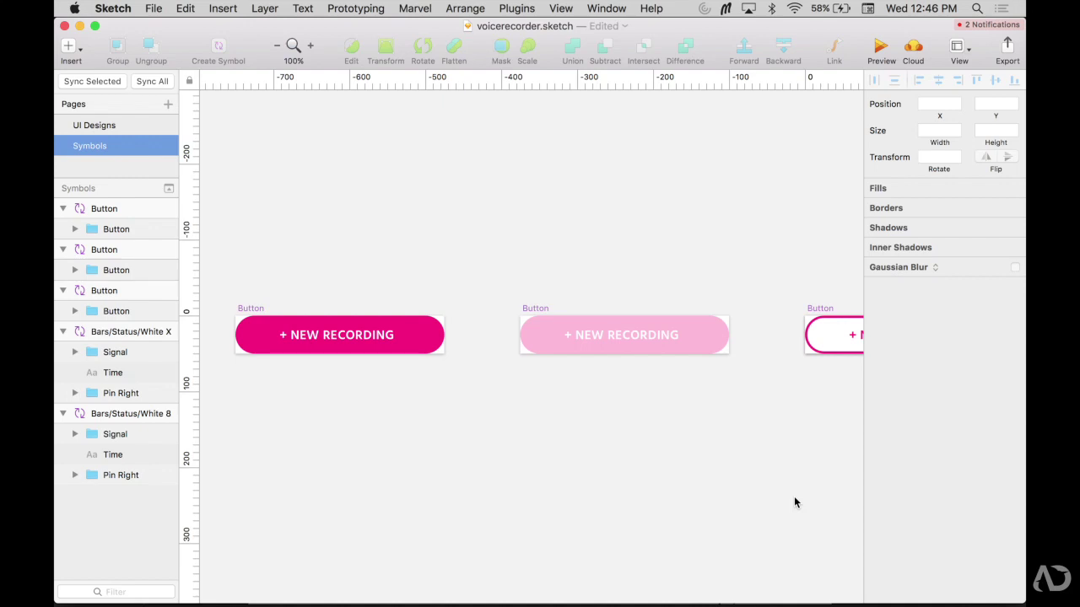
On UI Designs, check the List button's symbol list unchanged, then edit its Button master
scroll(551, 293, right, 3)
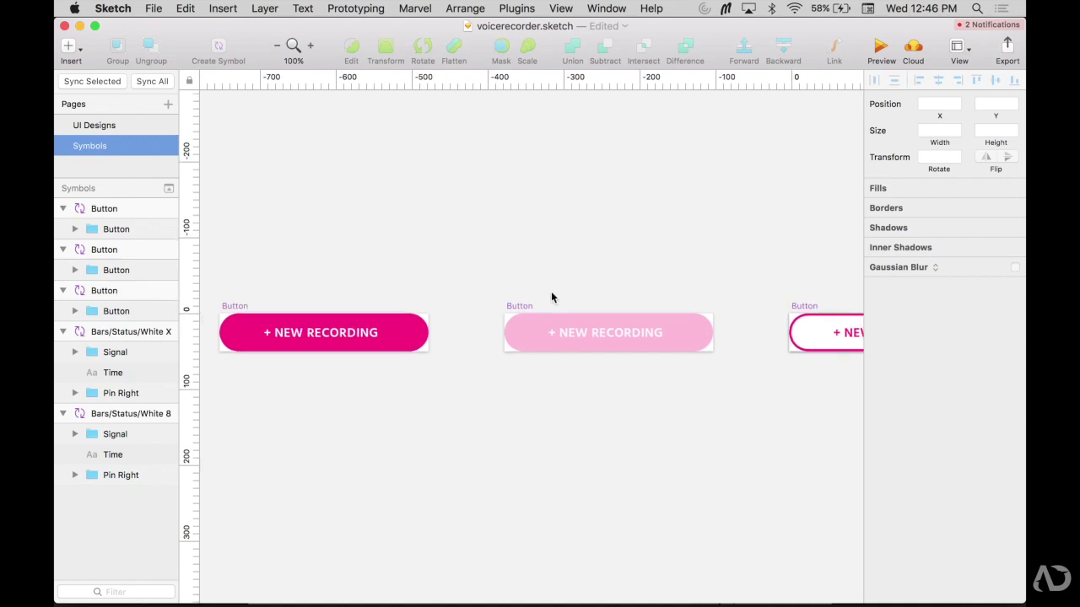
click(118, 127)
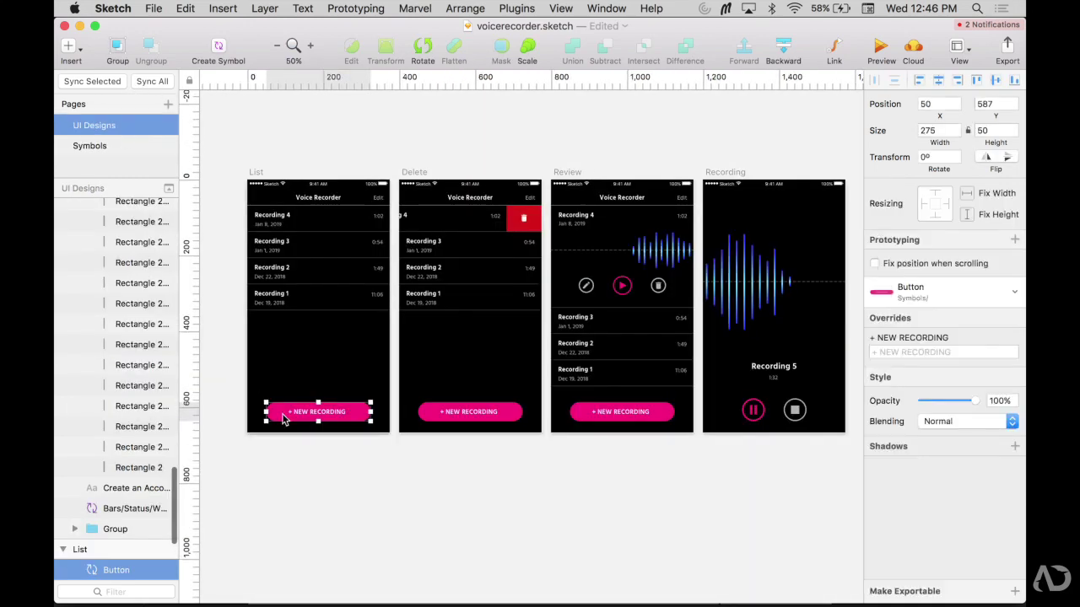
click(953, 291)
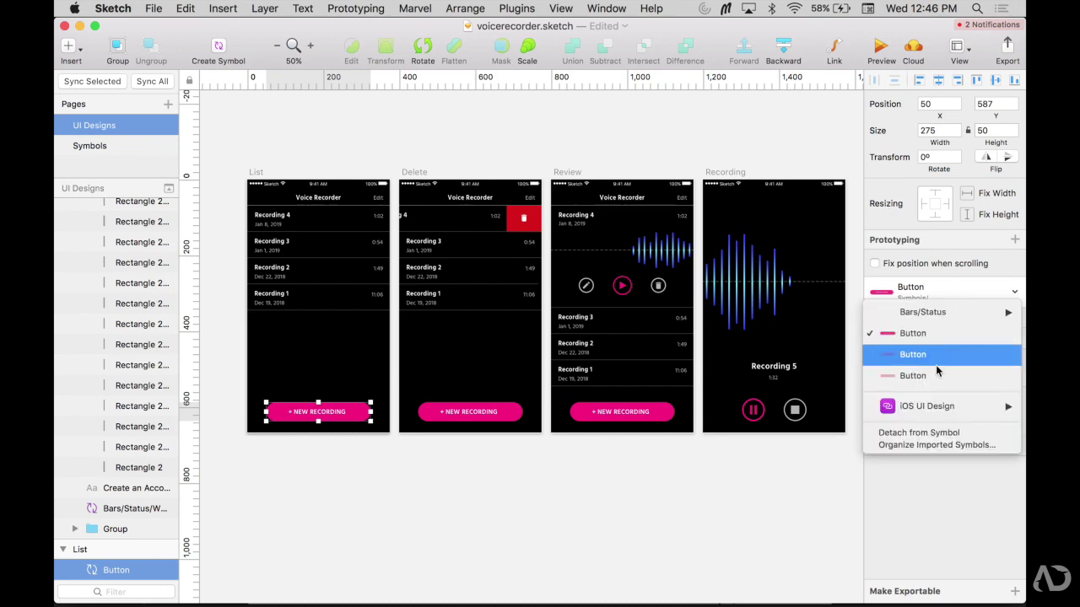
mouse_move(953, 311)
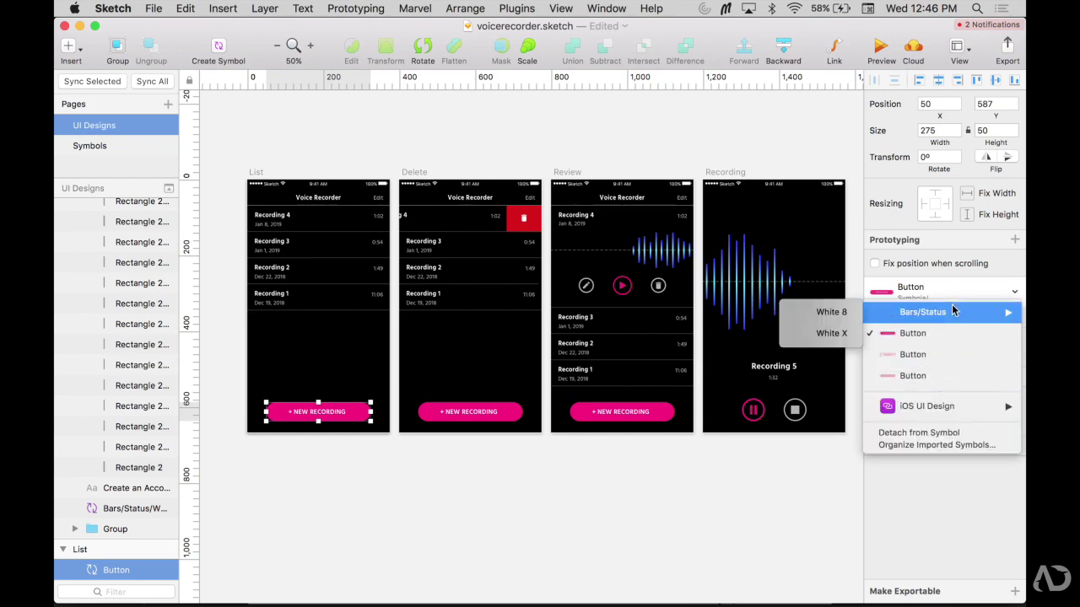
click(641, 523)
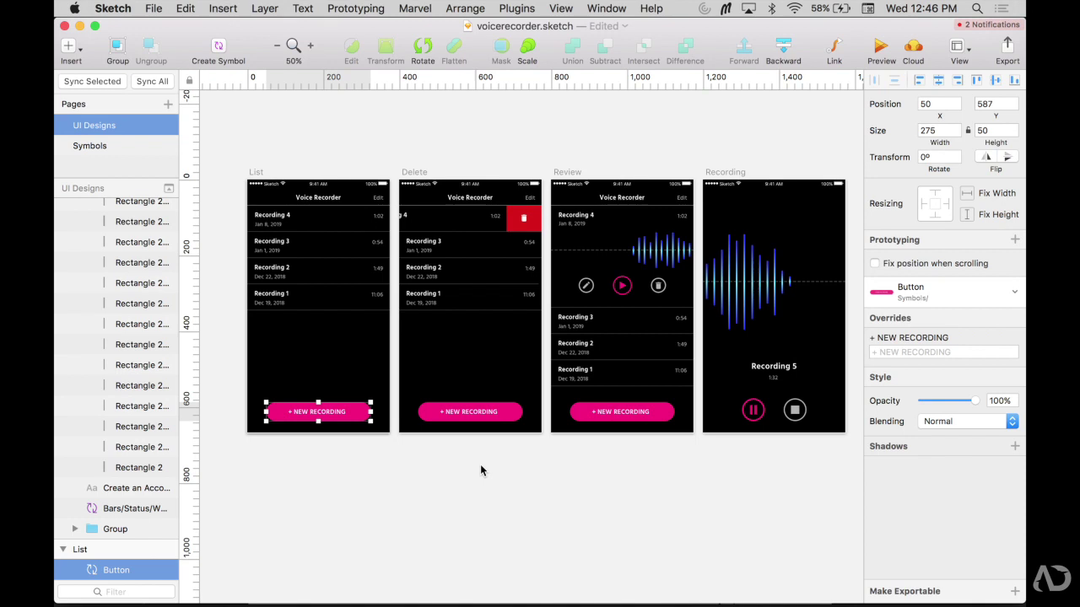
double_click(345, 412)
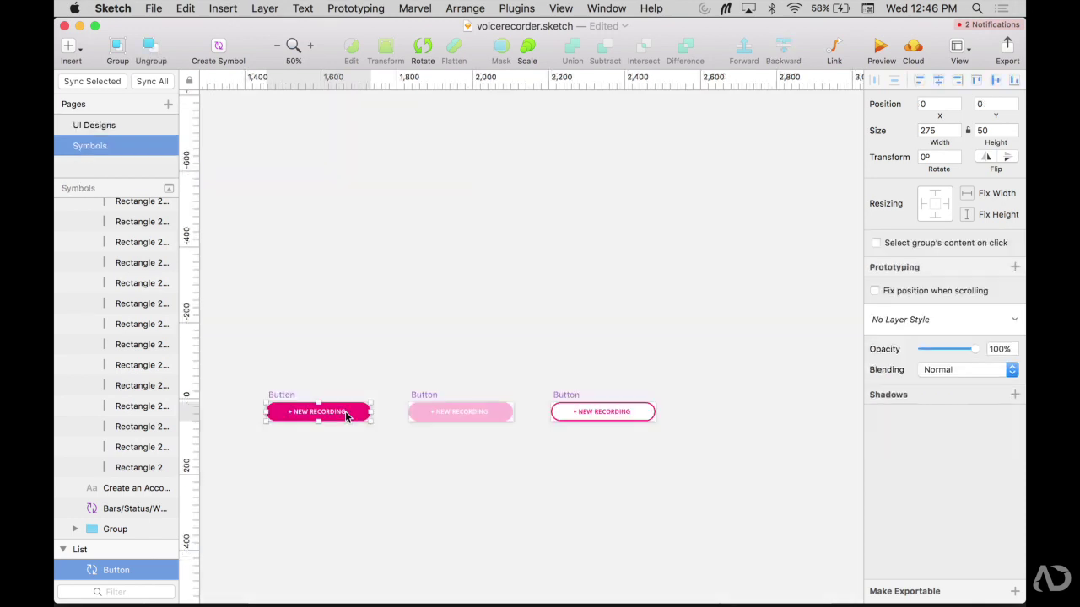
click(350, 470)
scroll(350, 470, down, 2)
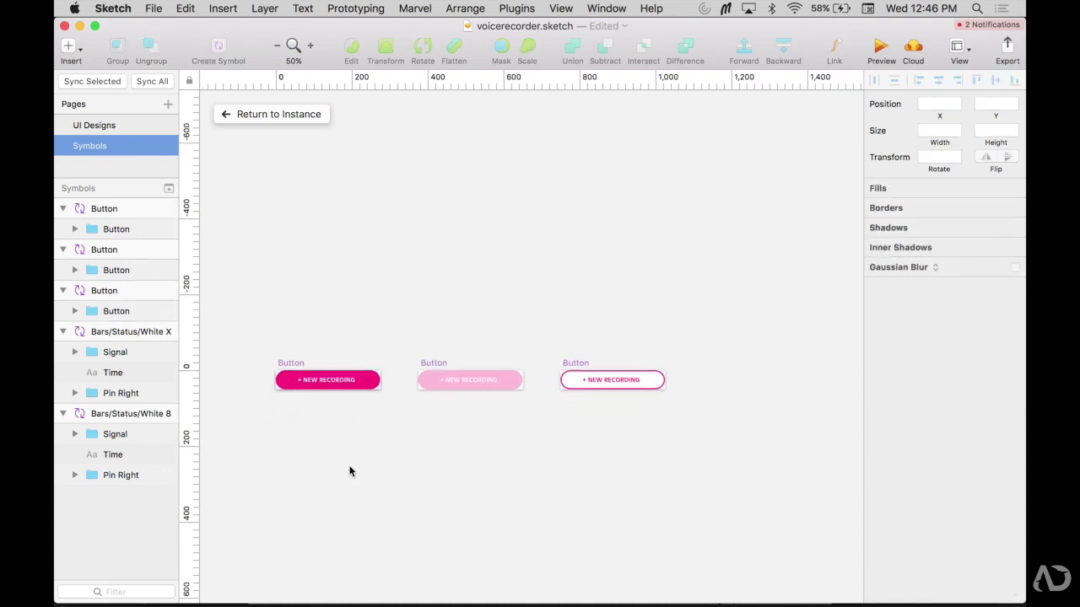
key(super+0)
scroll(350, 471, left, 5)
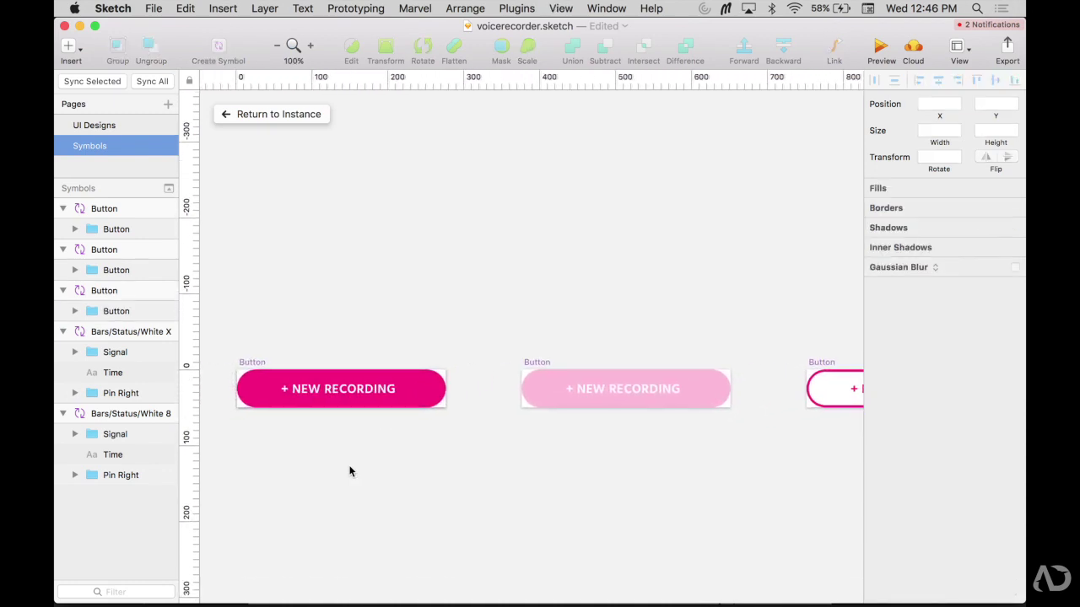
scroll(337, 447, left, 2)
click(271, 360)
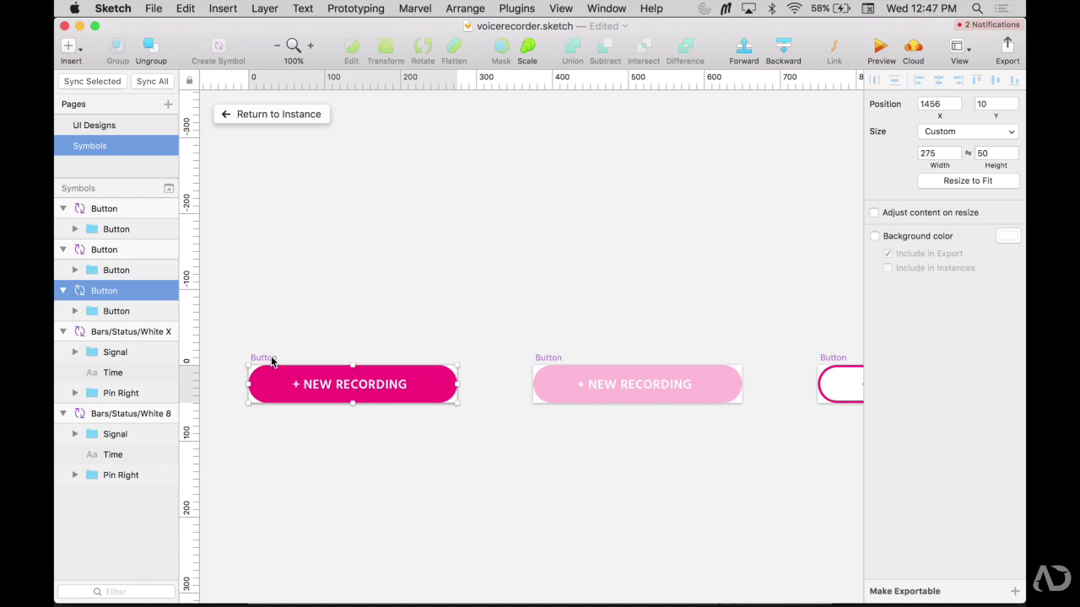
Rename the solid magenta Button symbol to Button/Large/Active
double_click(125, 291)
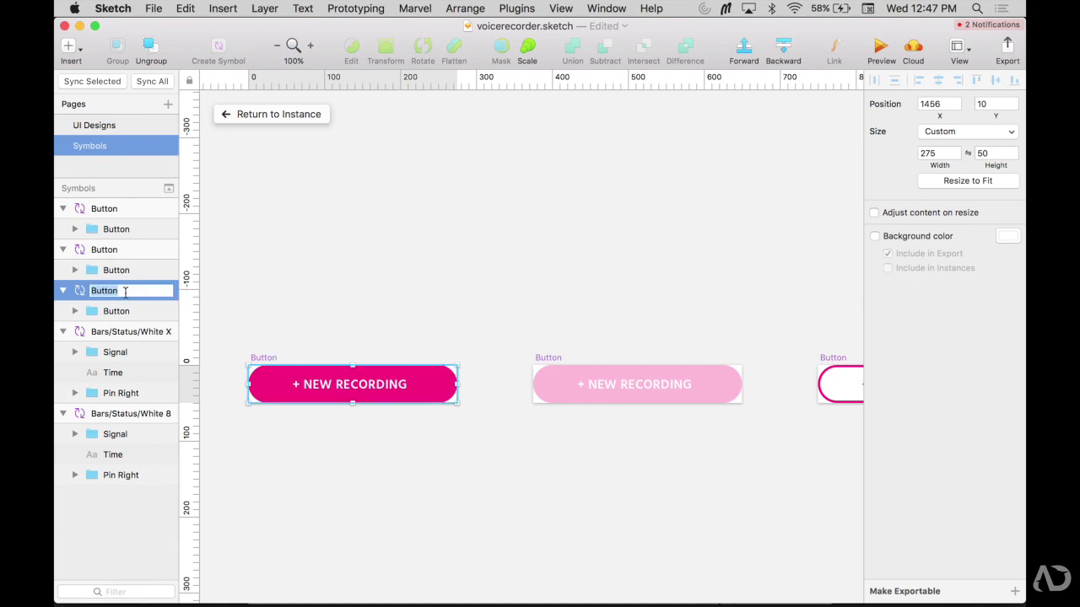
key(Right)
text(/Large/Active)
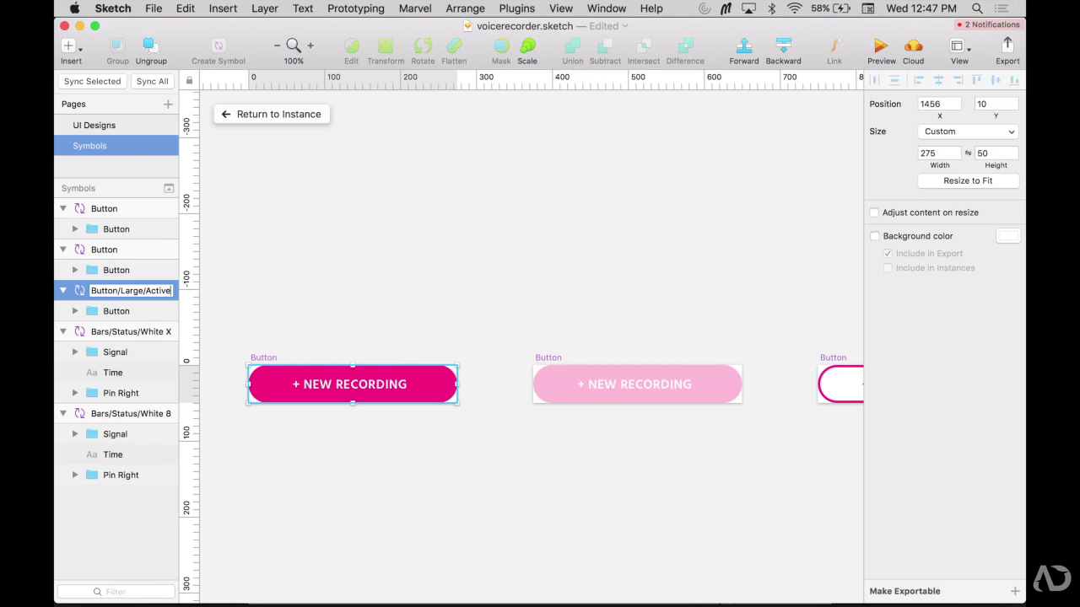
key(Return)
Rename the pale faded Button symbol to Button/Large/Inactive
click(552, 354)
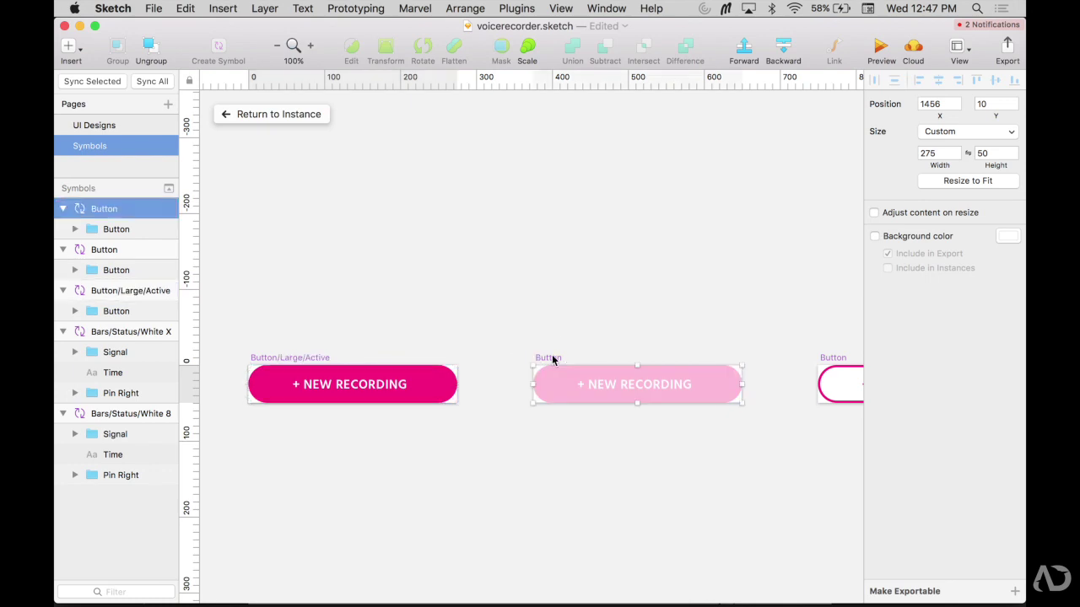
double_click(104, 213)
key(Right)
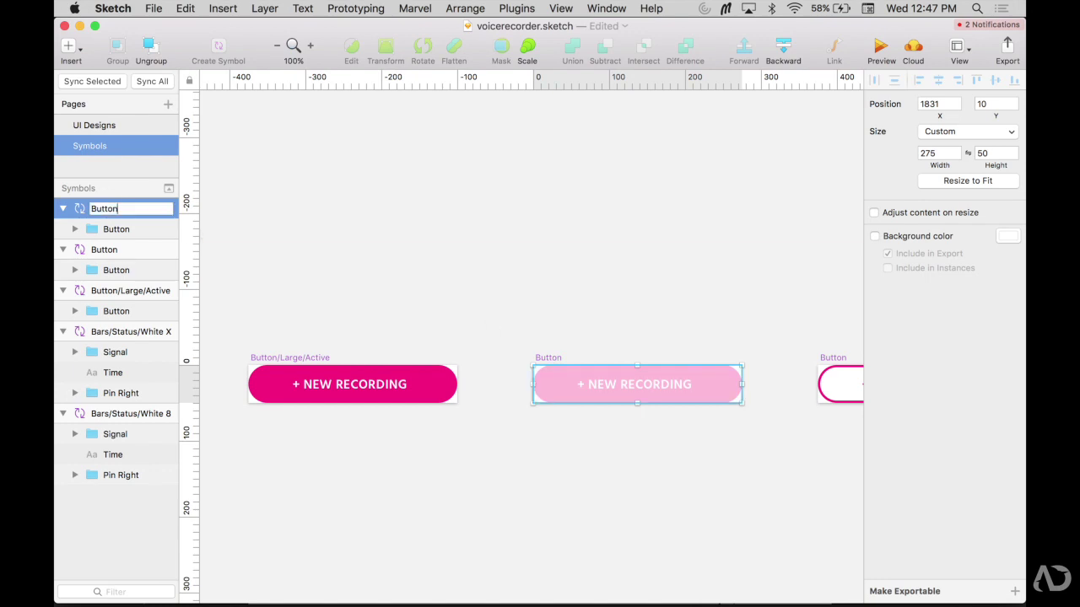
text(/Large/)
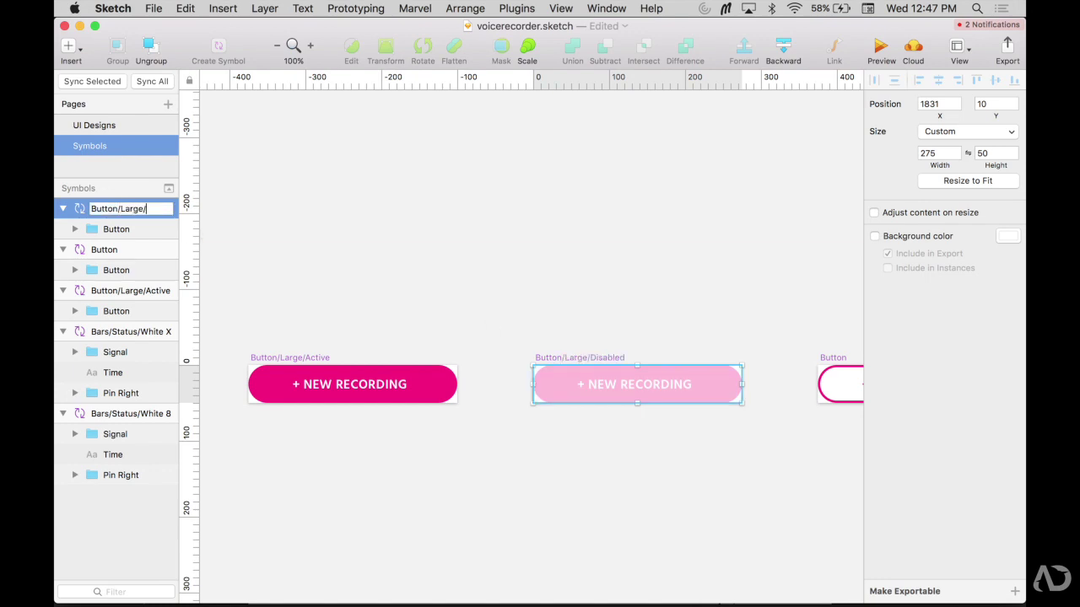
text(Inactive)
Rename the remaining outlined Button symbol to Button/Large/Secondary
click(109, 250)
double_click(125, 250)
key(Right)
text(/)
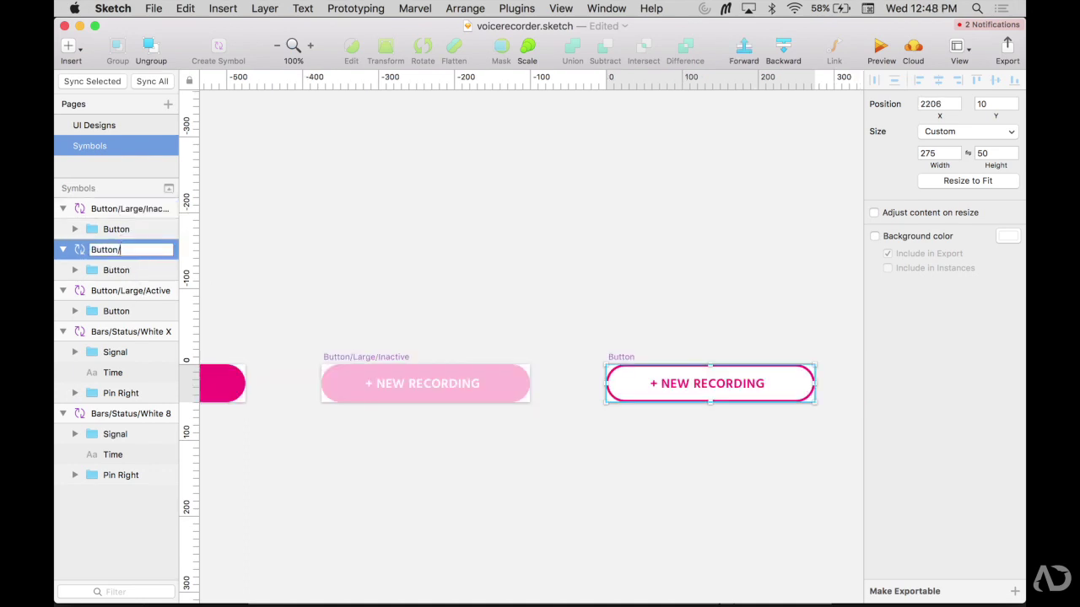
text(Large/Secondary)
key(Return)
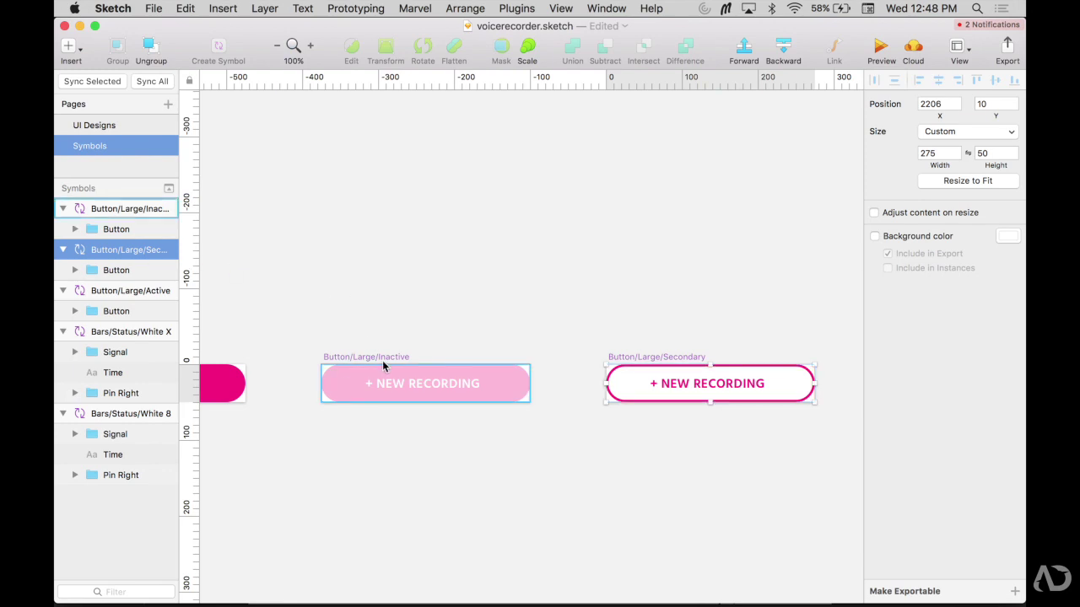
click(372, 297)
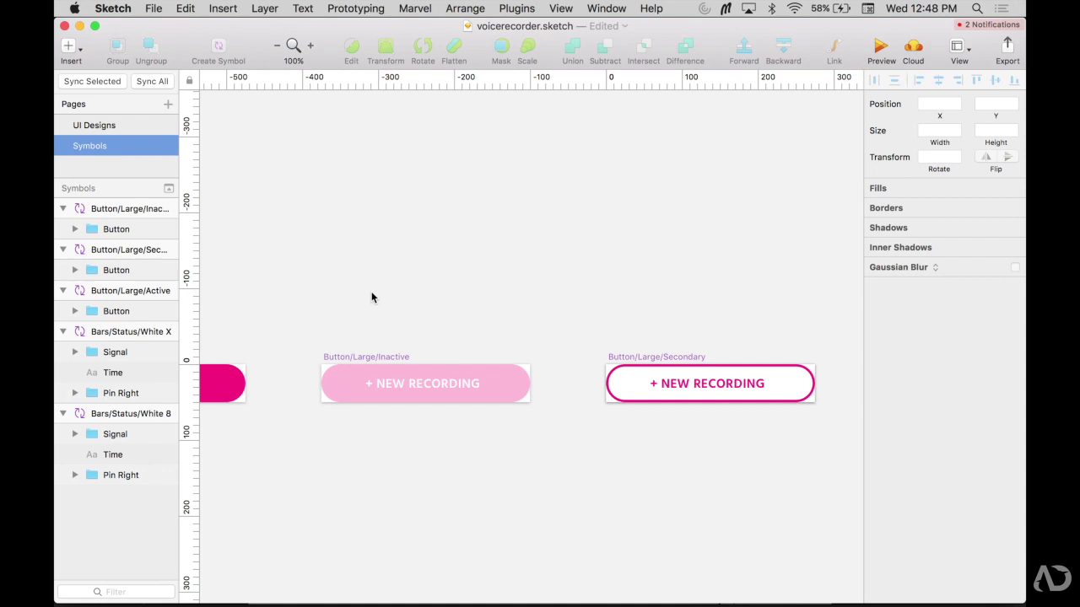
click(80, 49)
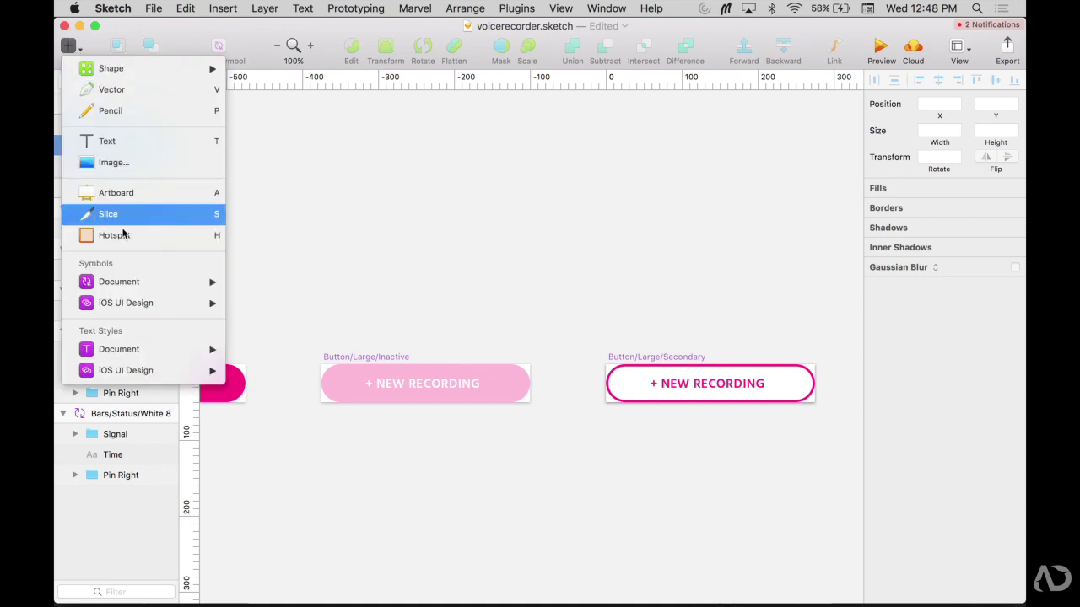
mouse_move(139, 283)
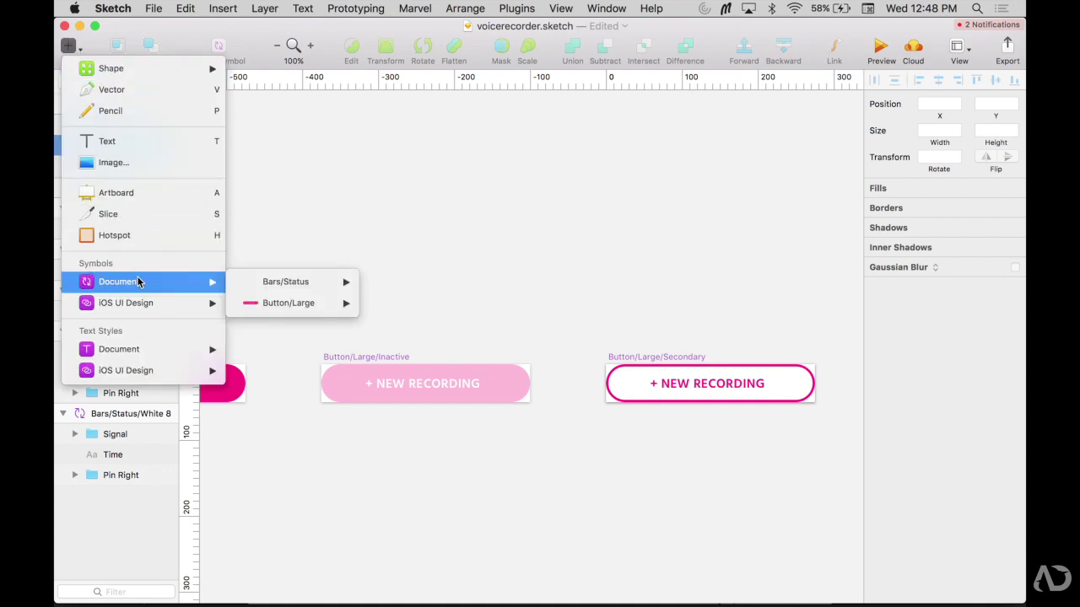
mouse_move(274, 307)
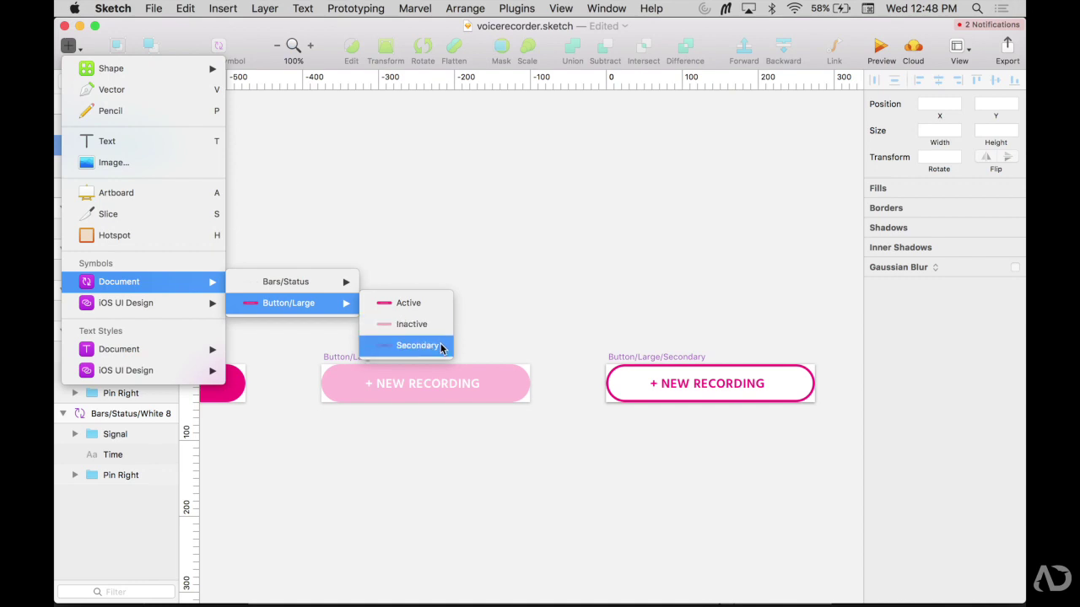
click(517, 318)
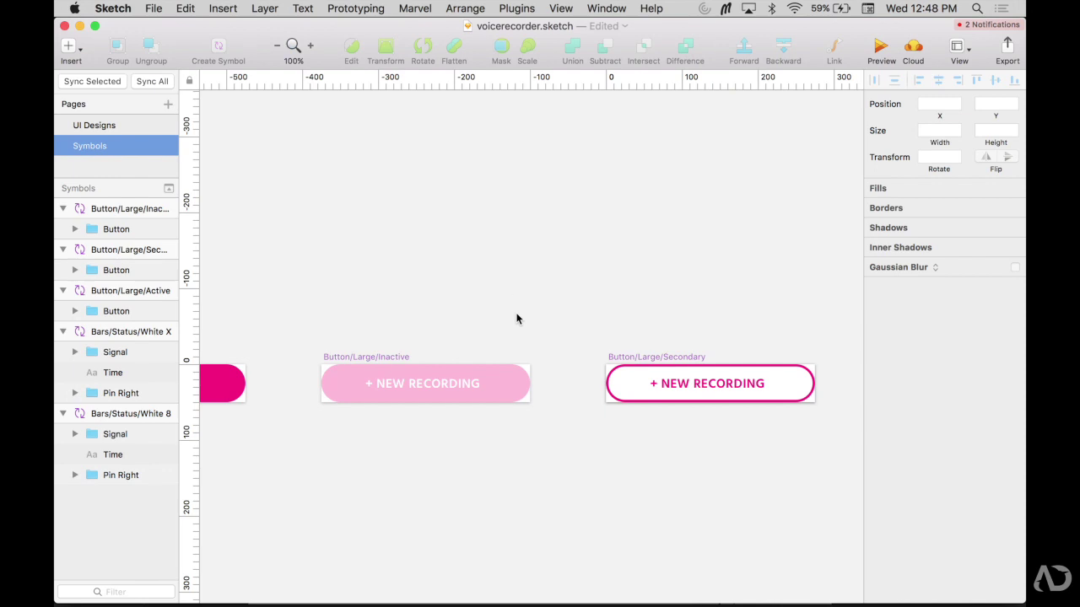
key(super+minus)
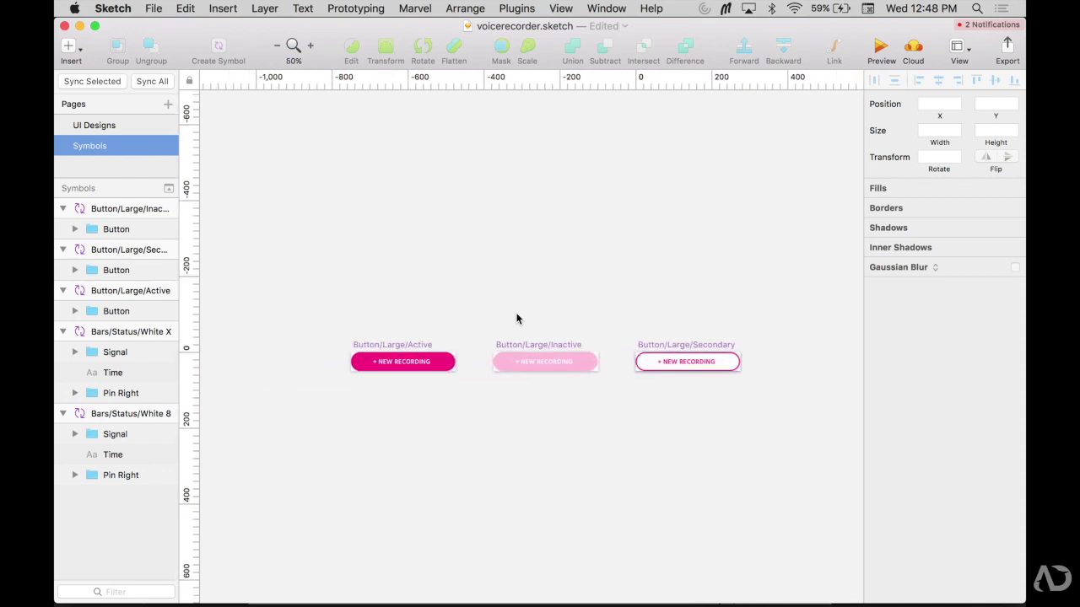
On UI Designs, swap the List button to Inactive, then settle on Button/Large/Secondary
click(108, 125)
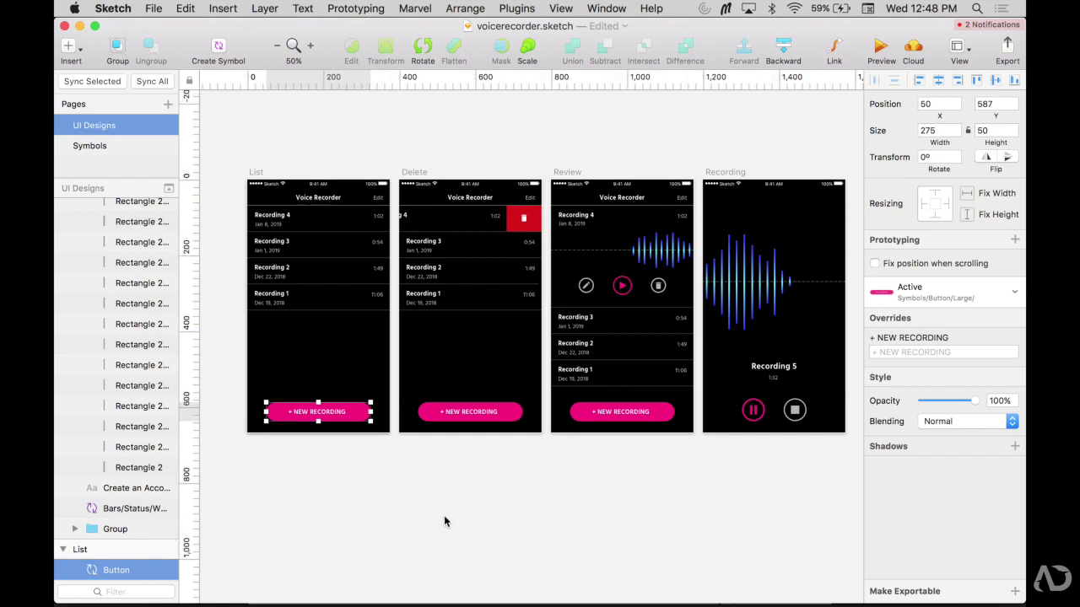
click(924, 292)
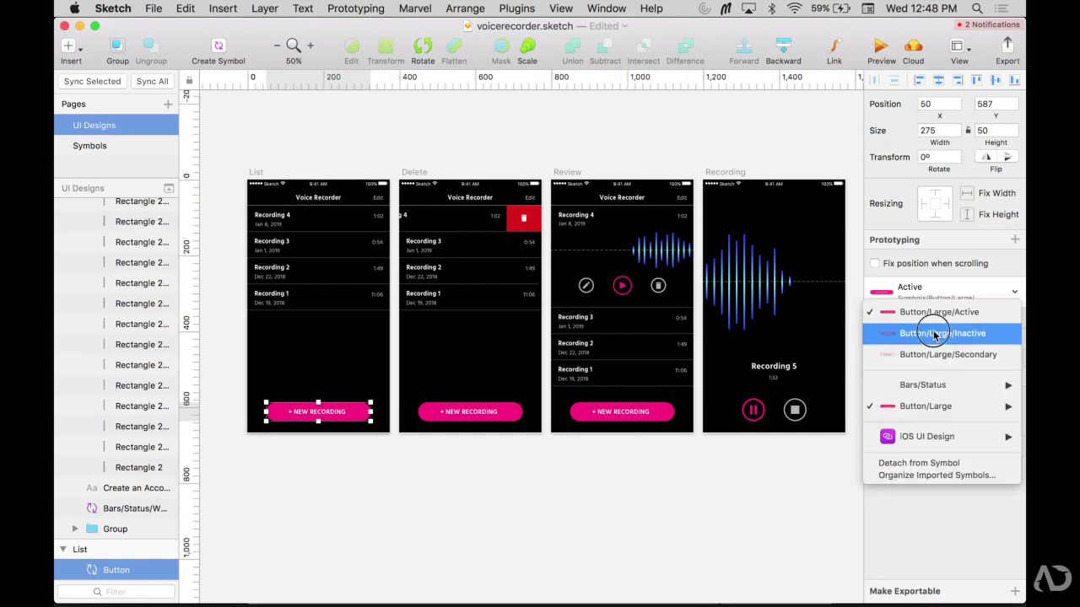
click(928, 334)
click(711, 485)
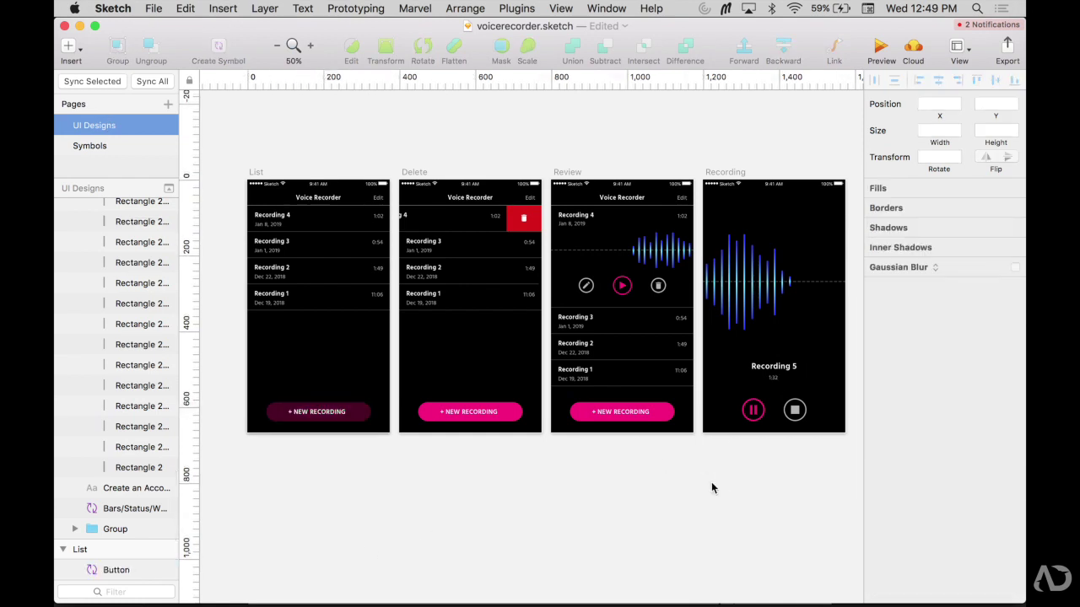
click(333, 413)
click(928, 292)
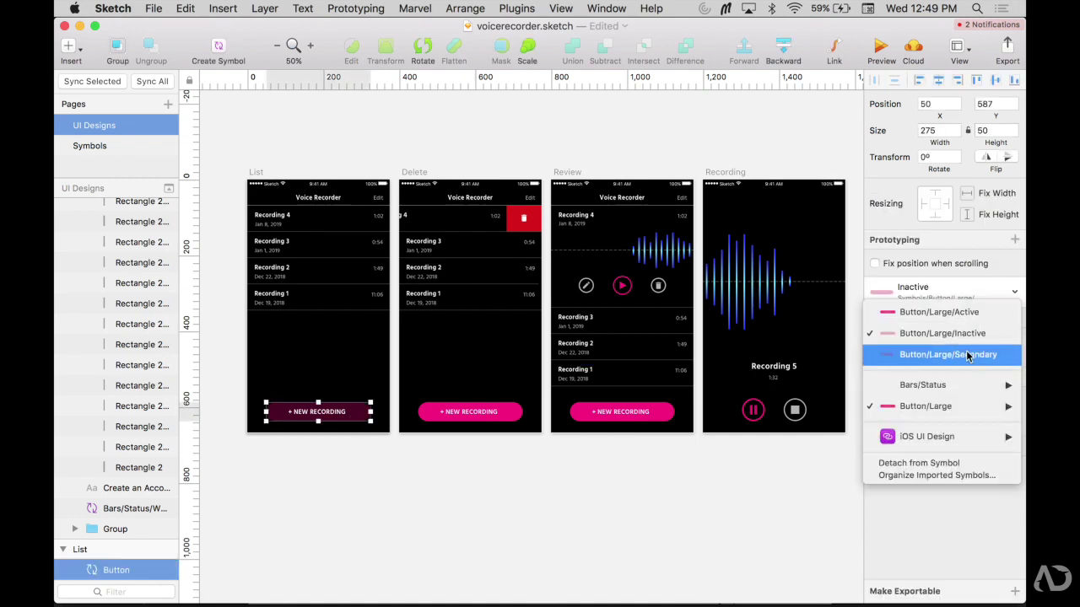
click(928, 352)
click(813, 483)
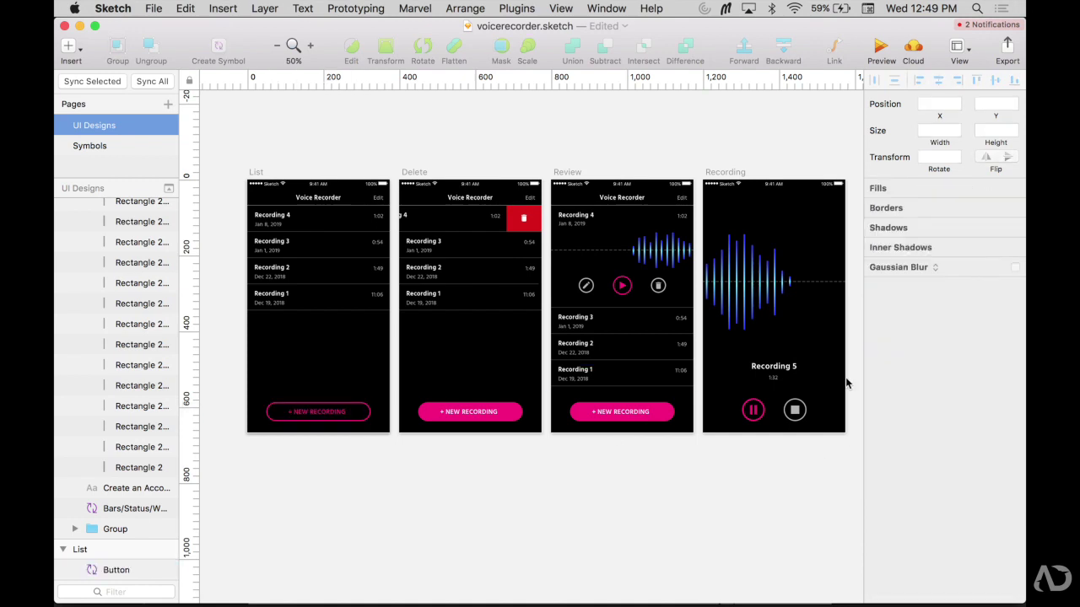
click(358, 416)
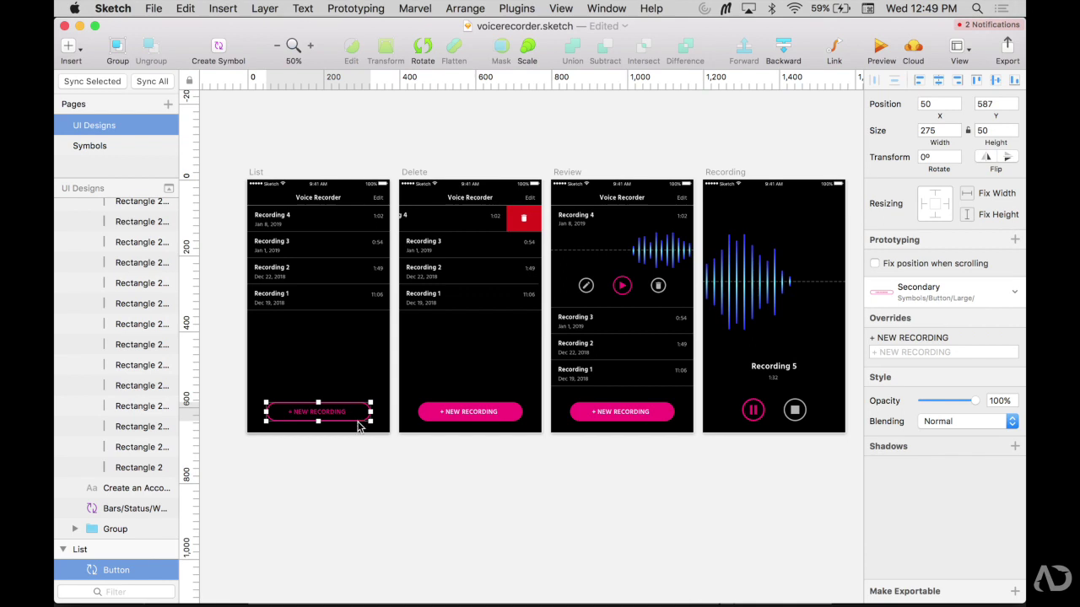
click(360, 475)
Override the outlined List button's label text to read SHARE
key(super+plus)
key(super+plus)
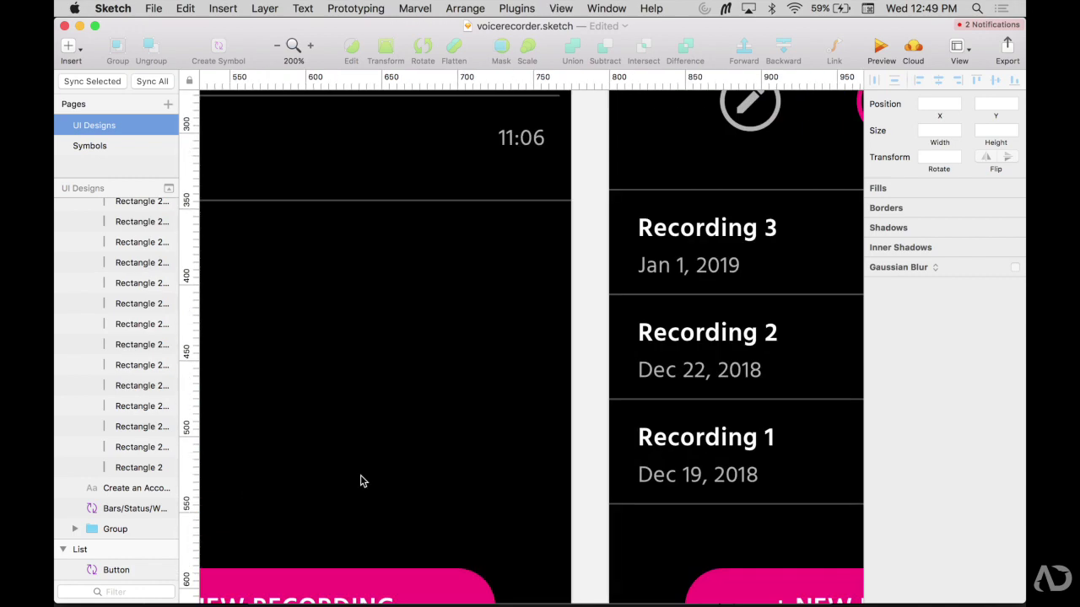
scroll(360, 481, left, 8)
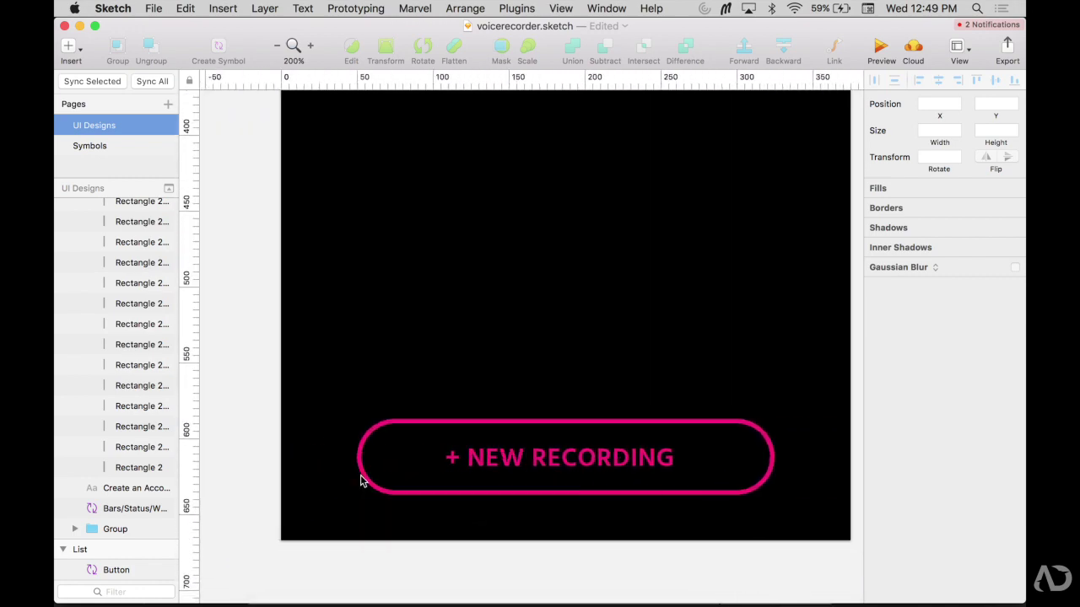
scroll(360, 481, right, 1)
click(593, 486)
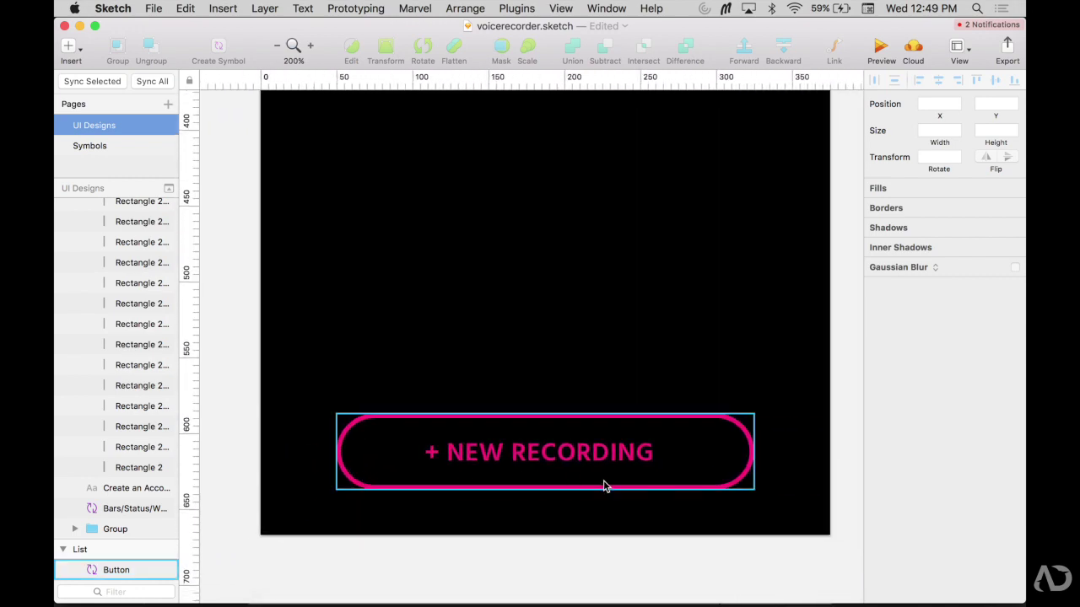
click(603, 480)
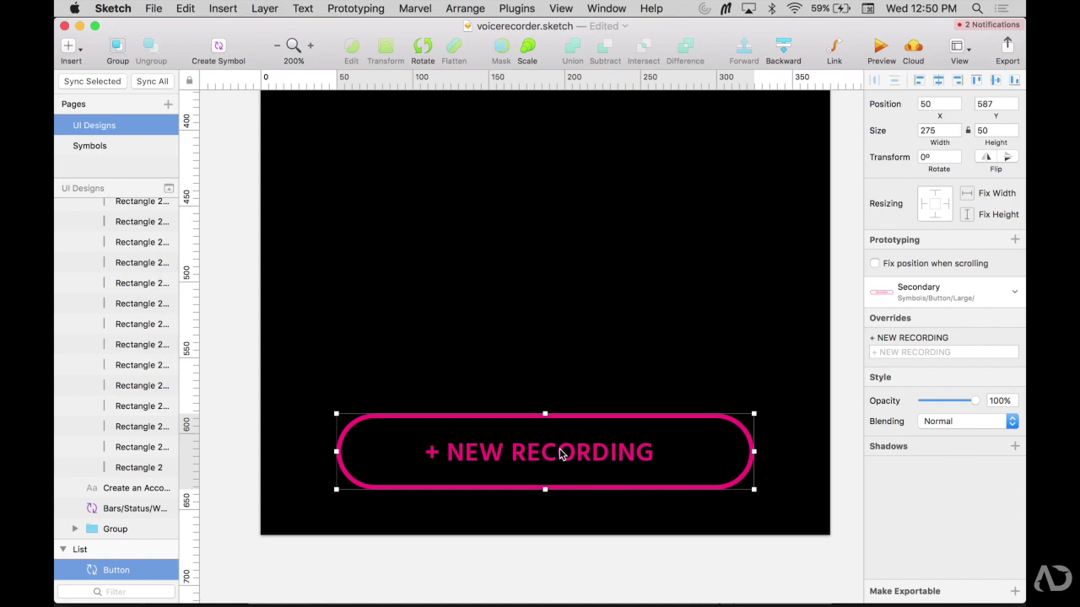
click(882, 352)
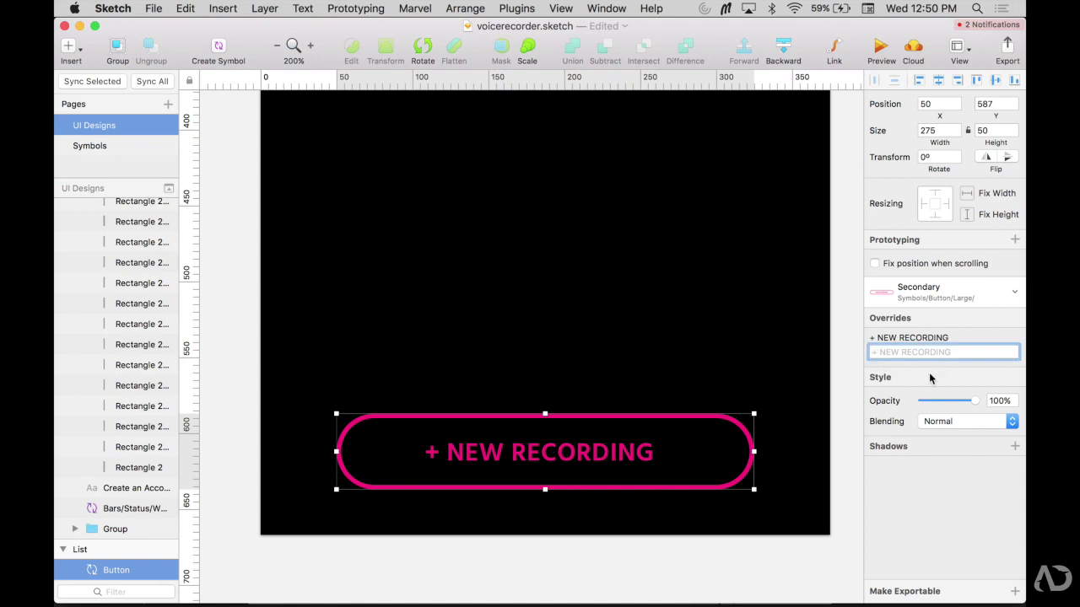
text(SHARE)
key(Return)
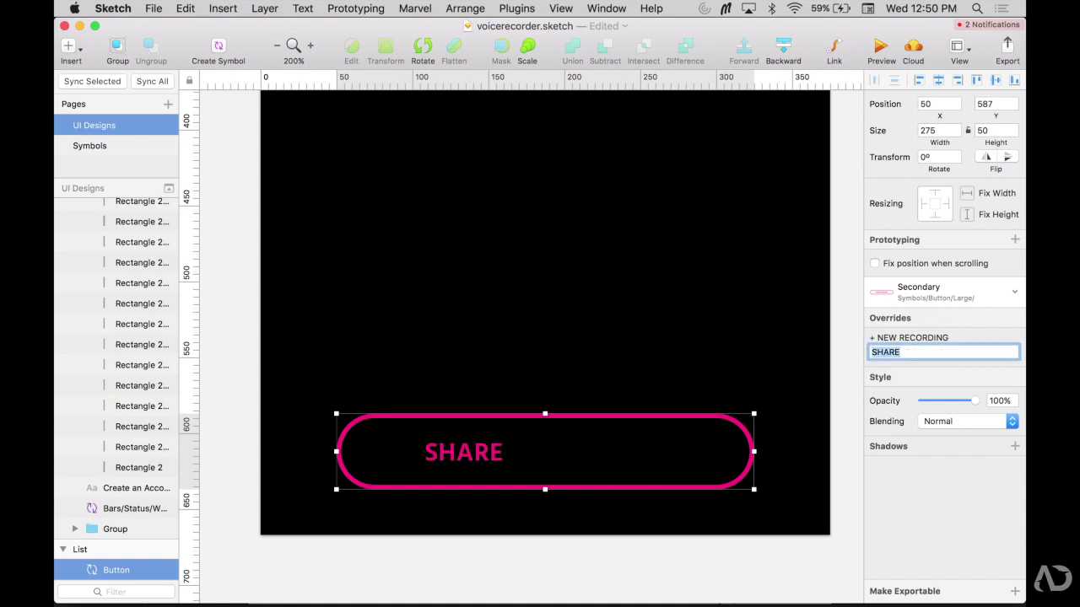
double_click(565, 447)
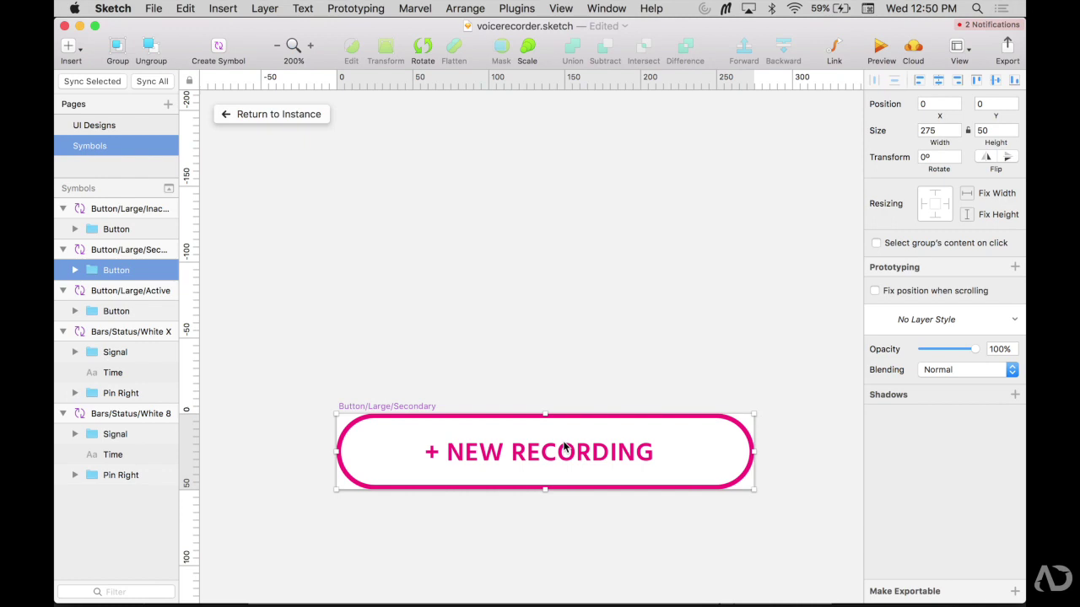
double_click(578, 456)
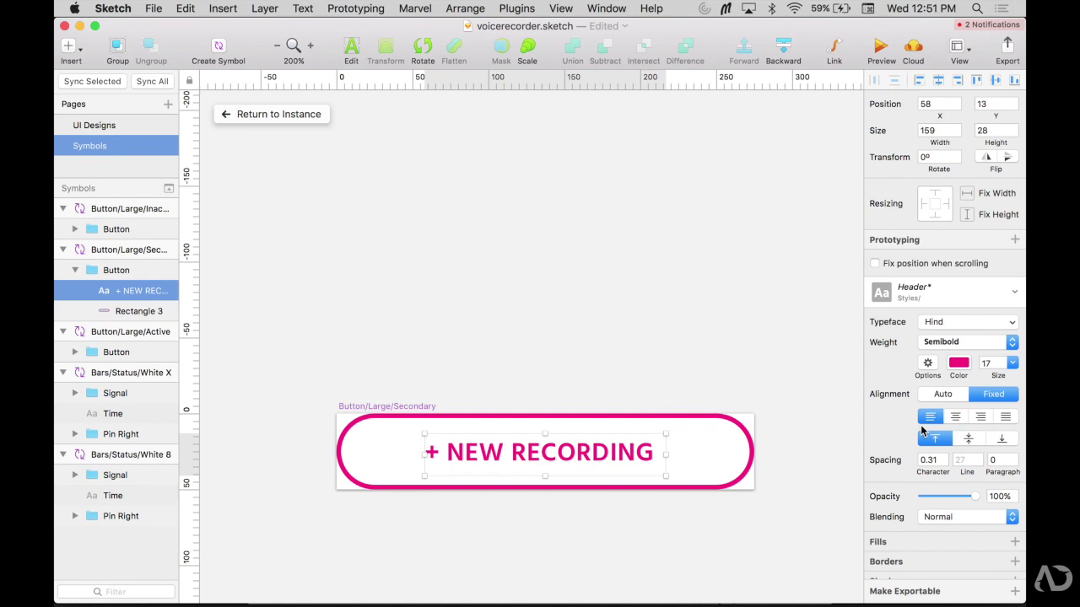
click(958, 417)
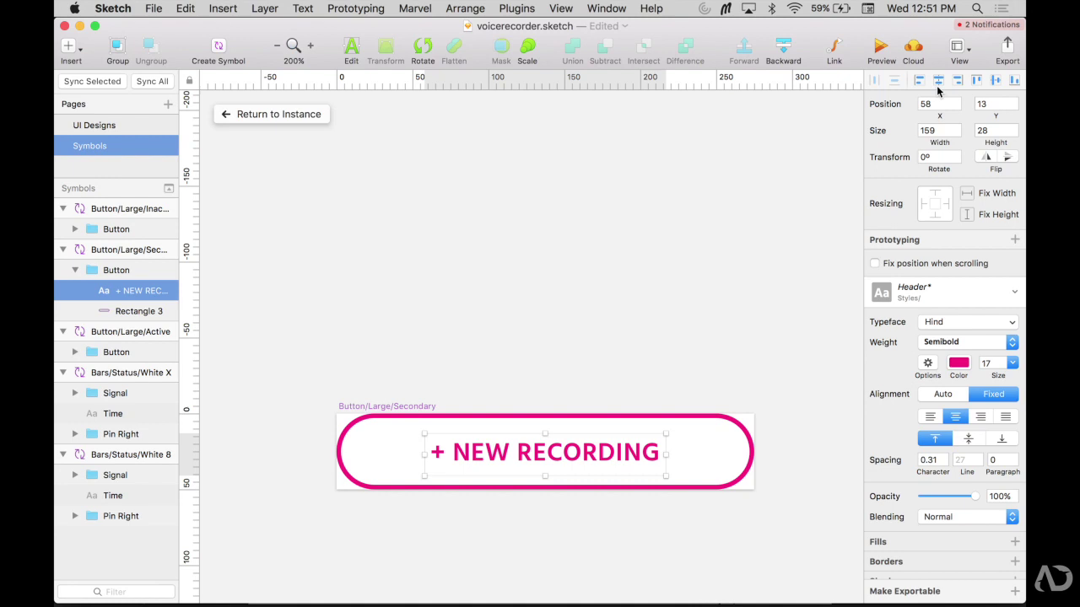
click(285, 115)
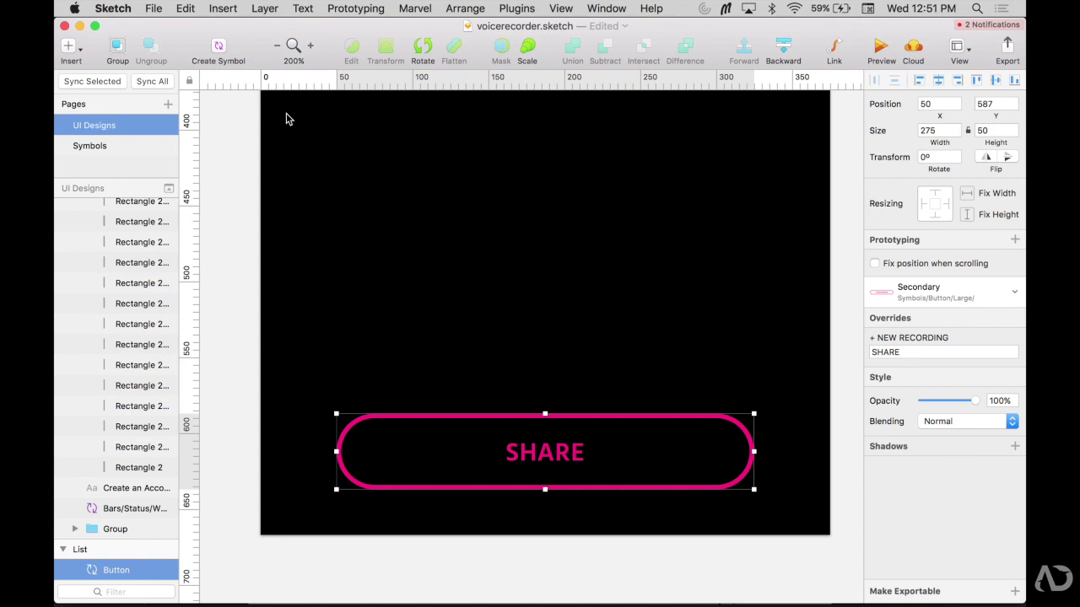
double_click(477, 440)
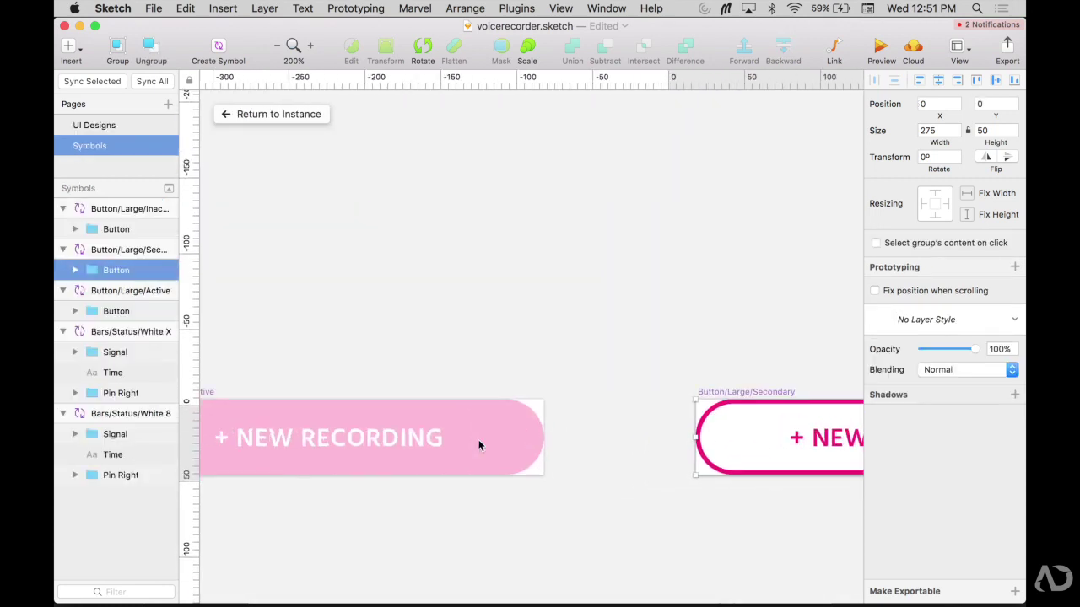
scroll(478, 439, left, 2)
double_click(475, 414)
scroll(585, 456, left, 10)
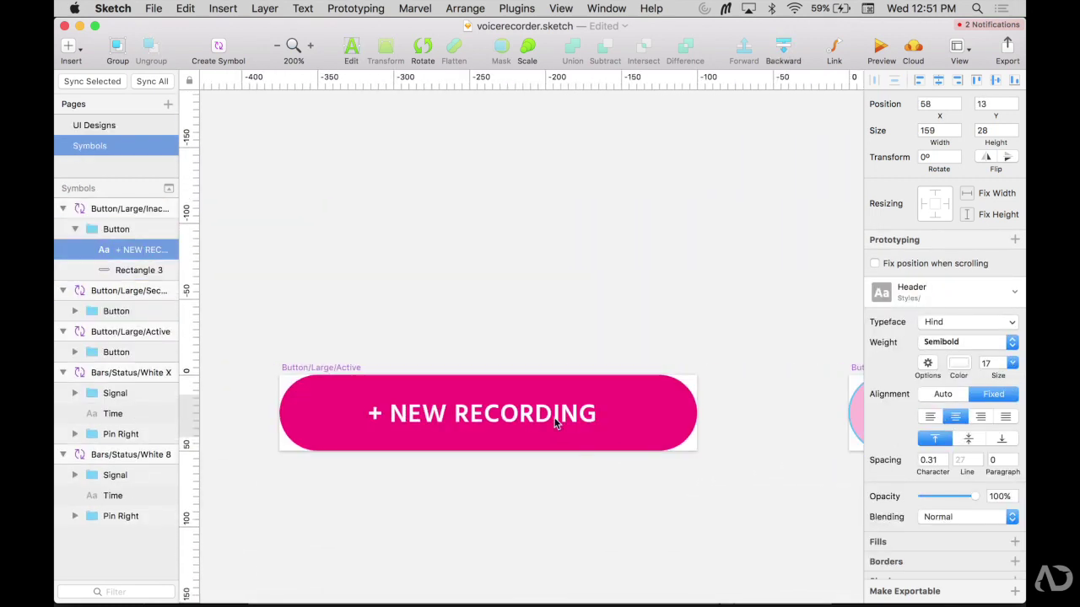
double_click(556, 423)
click(292, 113)
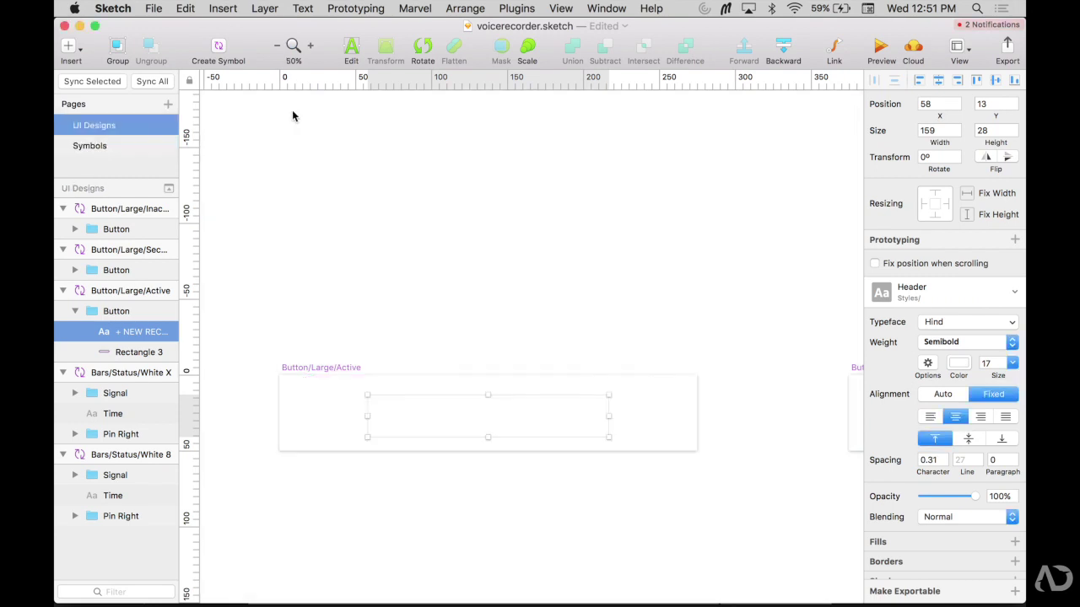
click(382, 453)
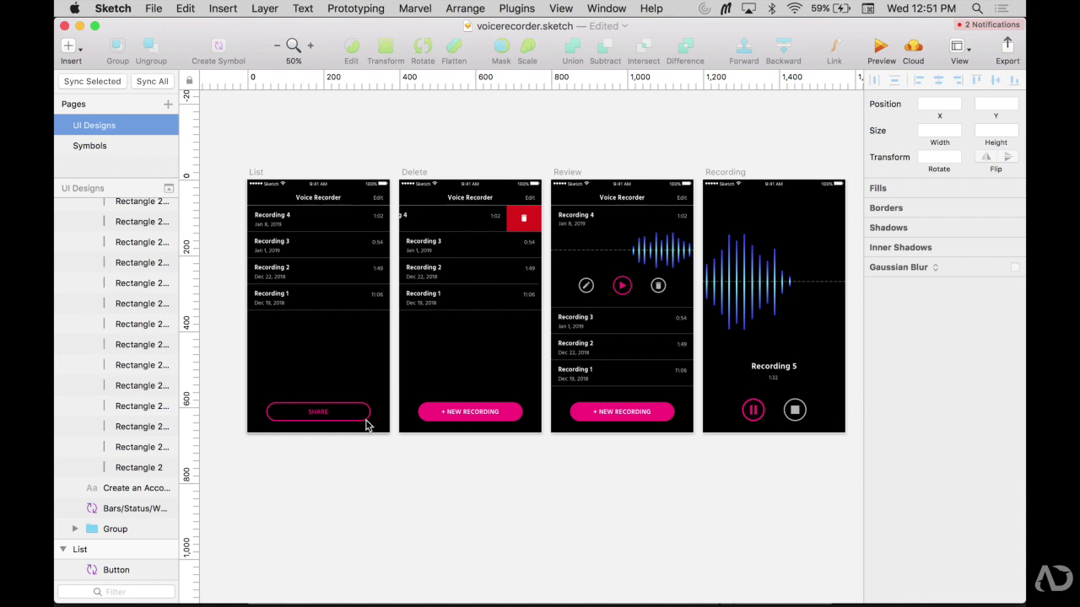
Zoom to actual size and duplicate the SHARE button by dragging out a copy beside it
click(366, 419)
click(398, 458)
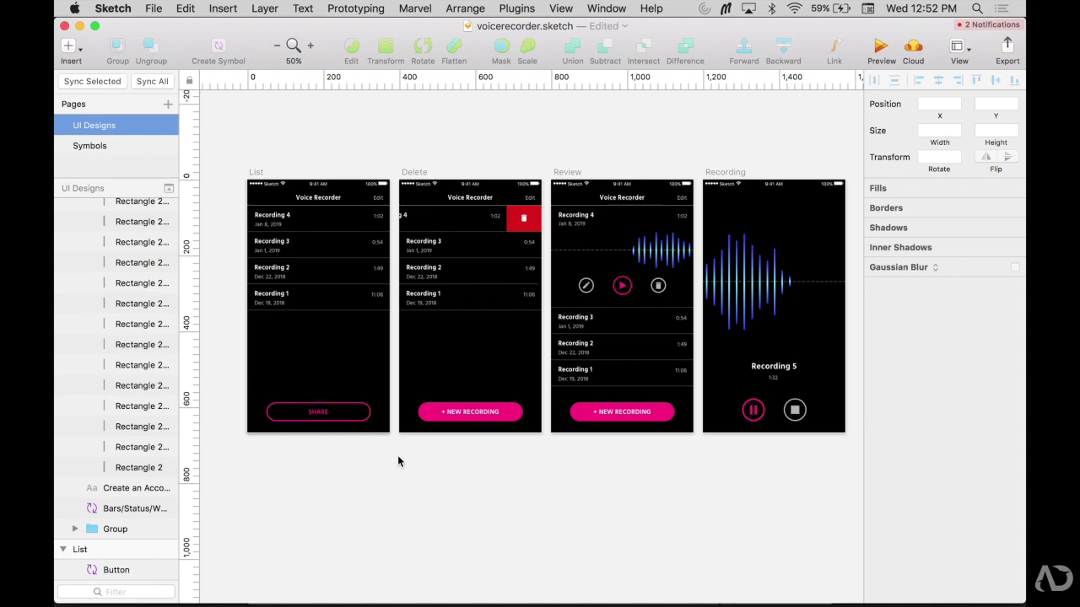
key(super+0)
scroll(366, 486, left, 5)
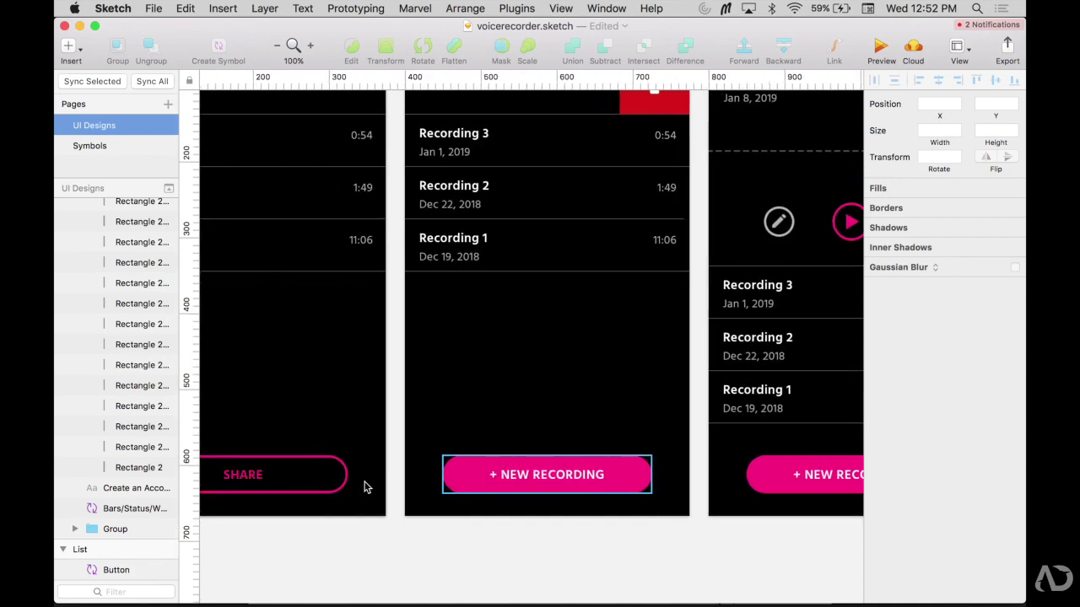
scroll(366, 487, left, 3)
click(421, 473)
drag(422, 471, 503, 474)
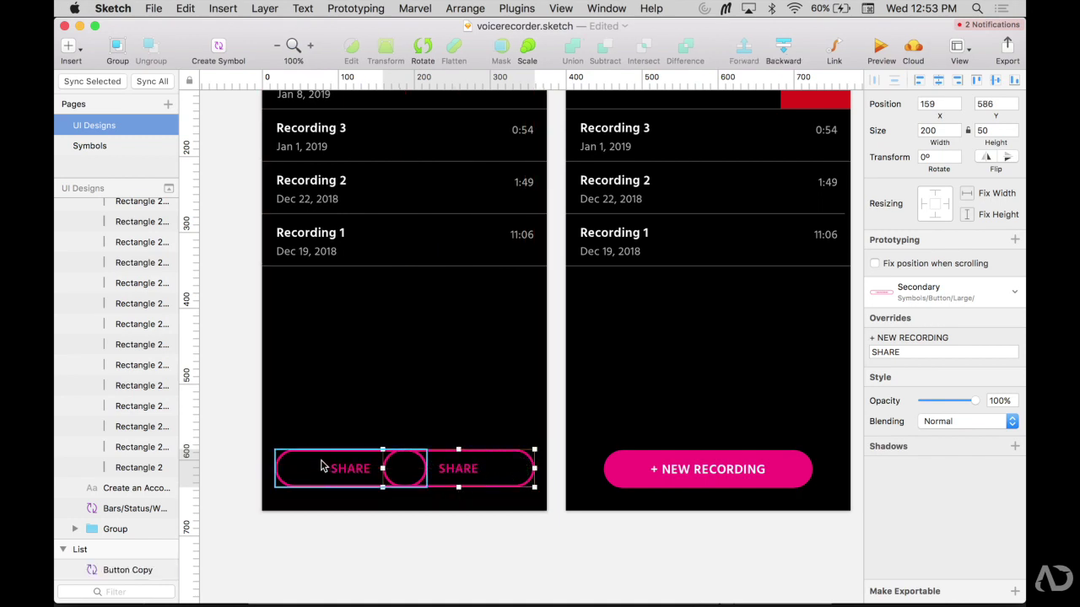
Set the original SHARE button's width to 150 and the copy's width to 160
click(938, 130)
text(10)
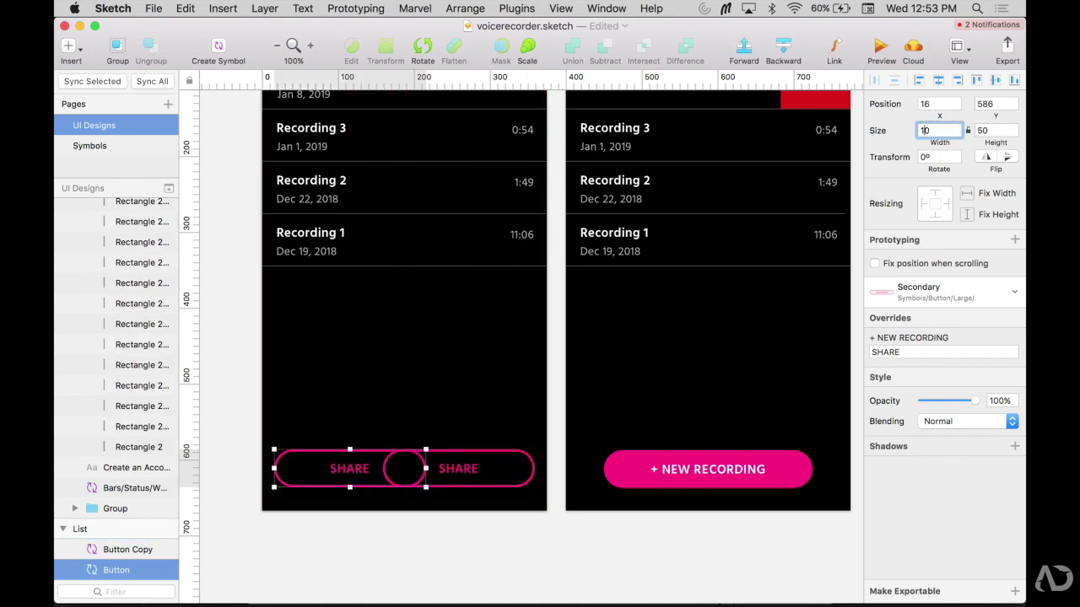
key(Return)
text(150)
key(Return)
click(519, 454)
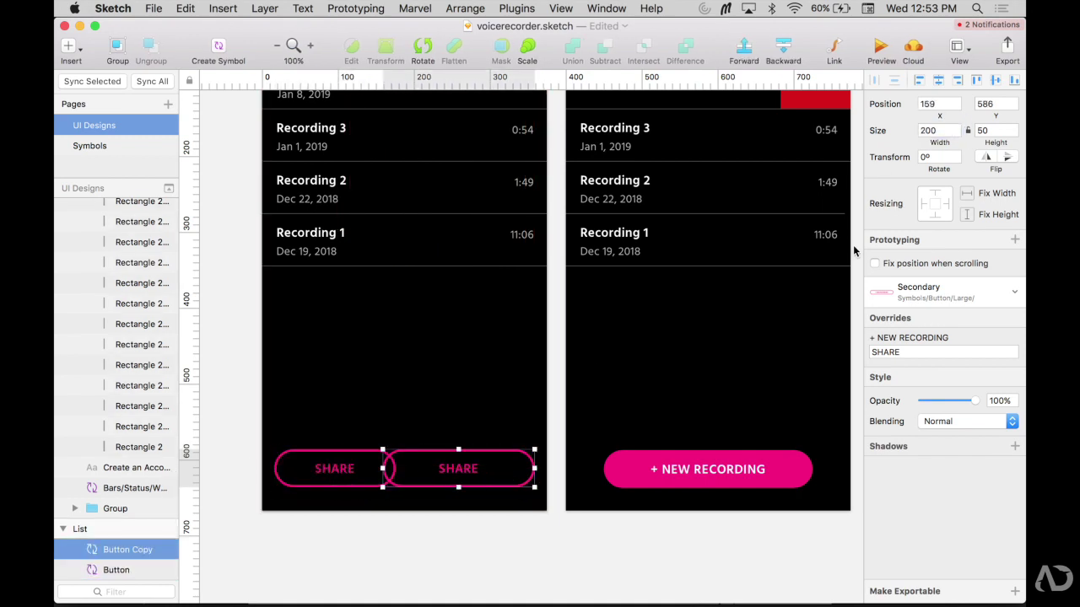
click(940, 130)
text(160)
key(Return)
Move the copy to the right and swap it to the Button/Large/Active symbol
drag(468, 469, 497, 465)
click(946, 293)
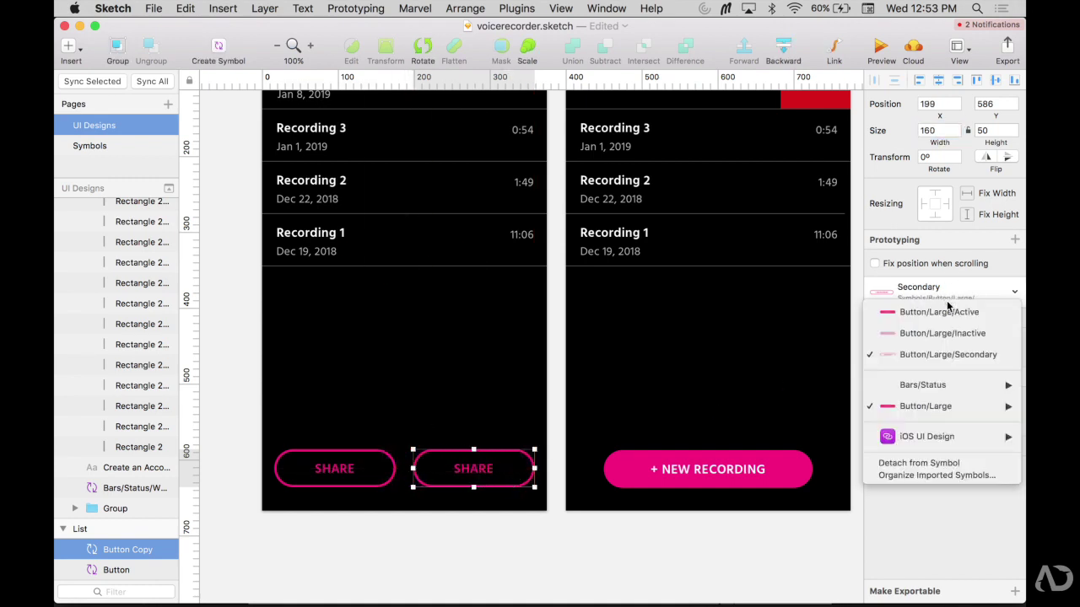
click(946, 319)
click(647, 530)
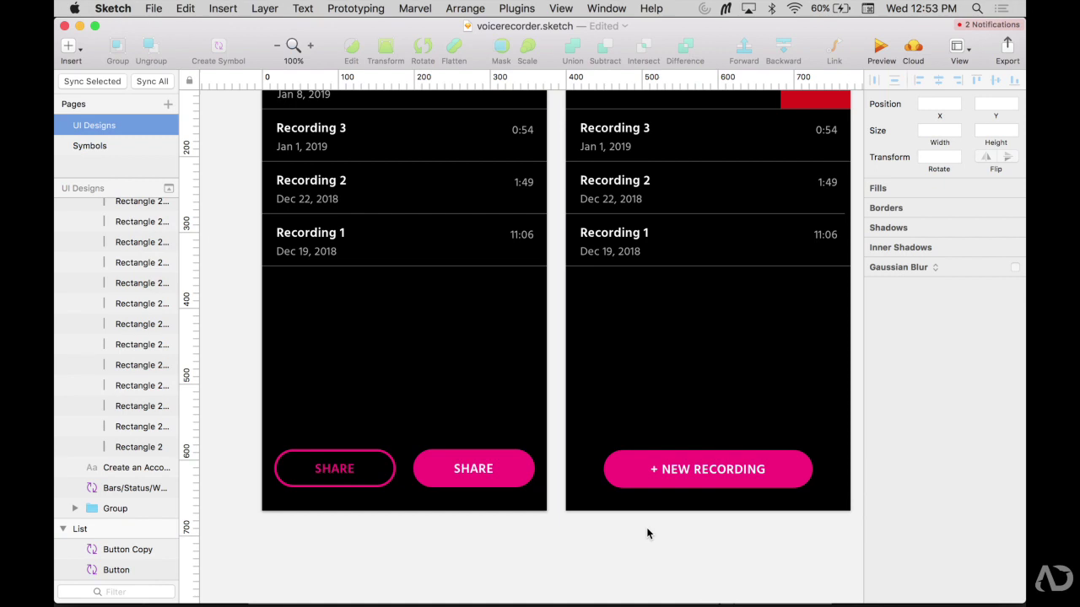
Try narrowing the solid pink SHARE button from its left edge, then undo the change
click(506, 473)
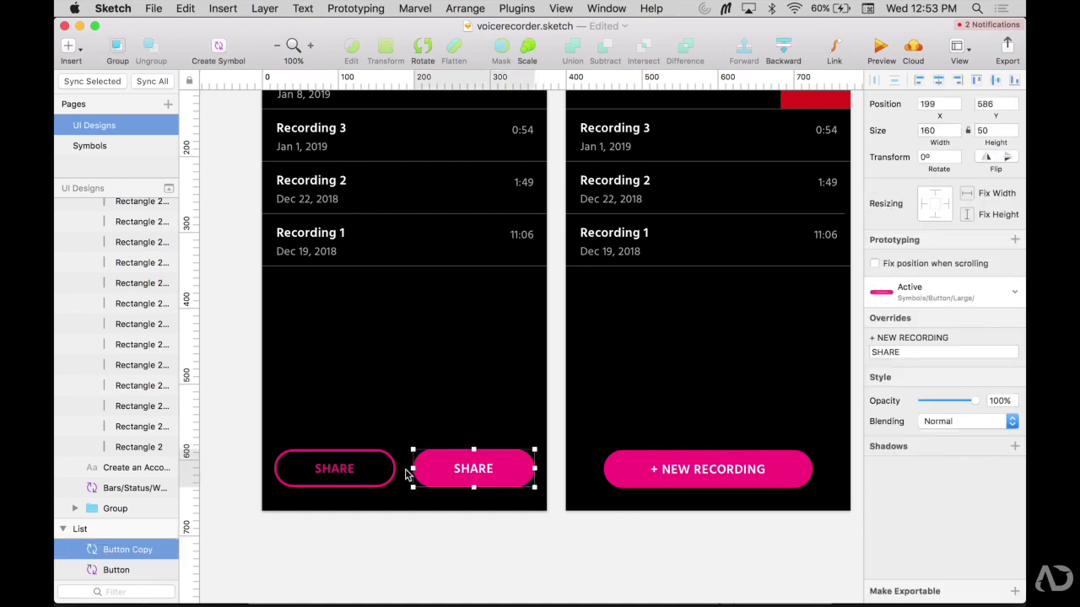
drag(413, 469, 461, 482)
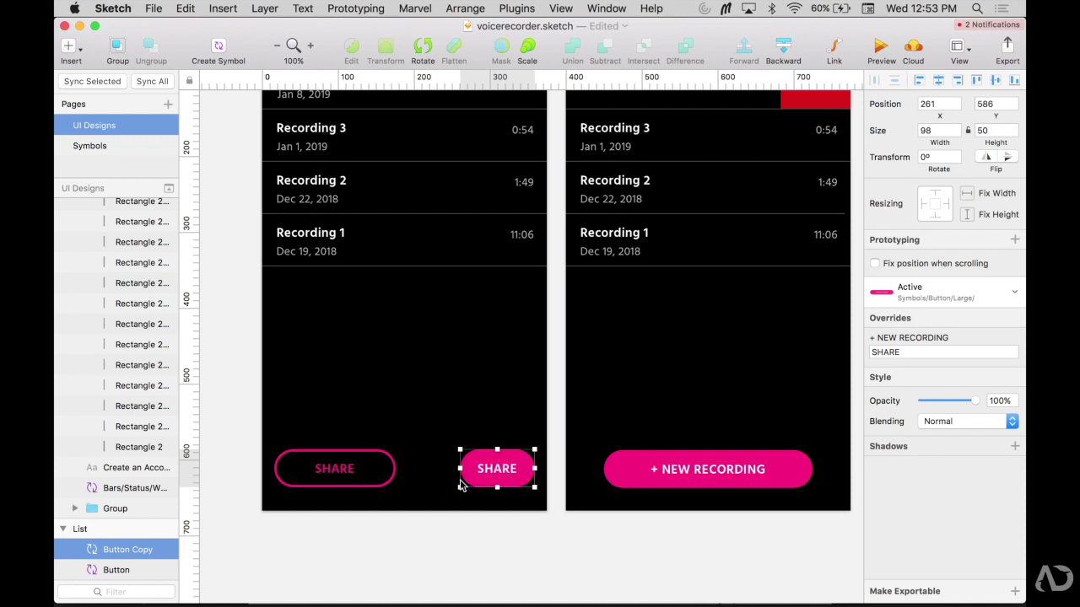
key(cmd+z)
click(458, 526)
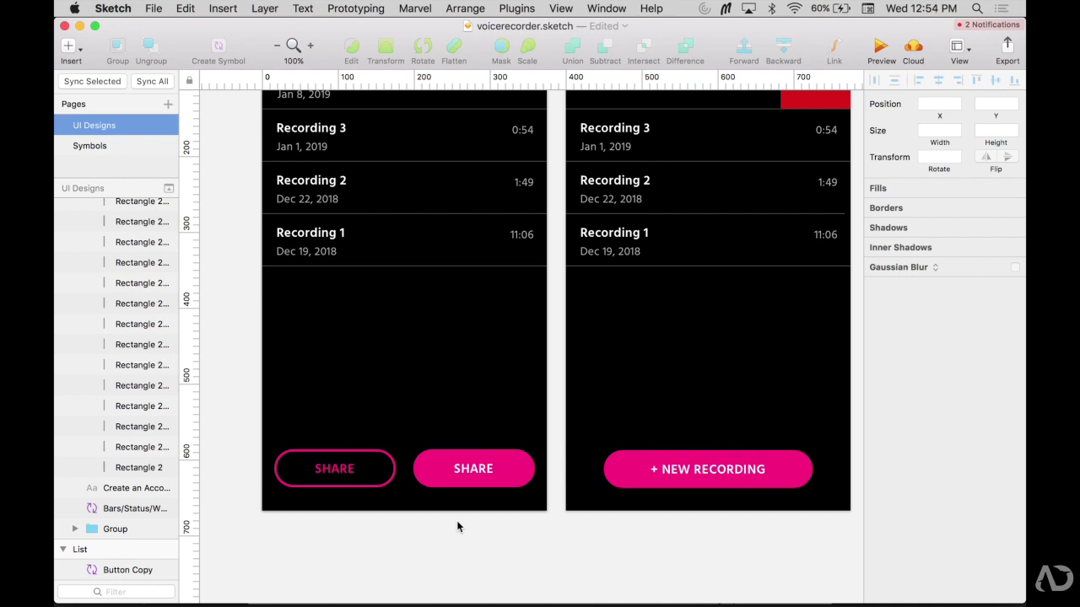
scroll(457, 527, right, 10)
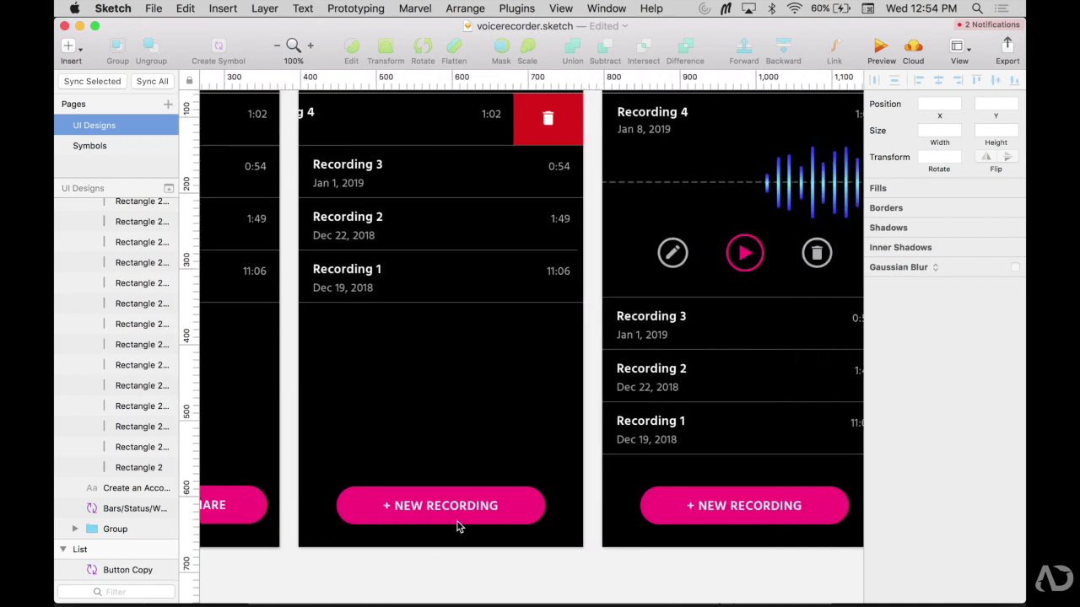
Turn the Review screen's play icon into an Icon/play symbol, view its master, then return
click(592, 252)
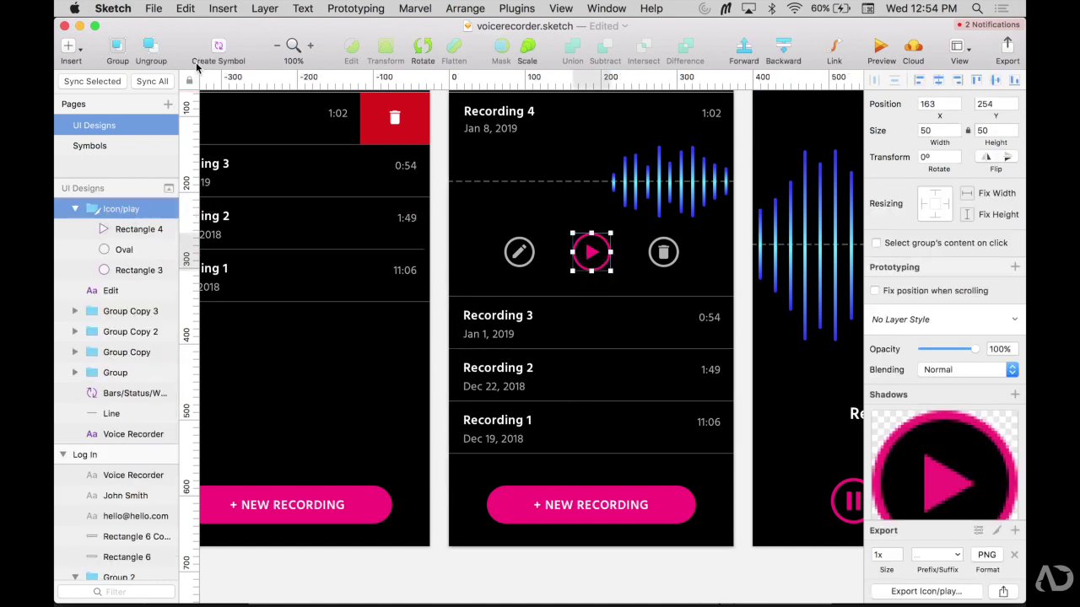
click(218, 49)
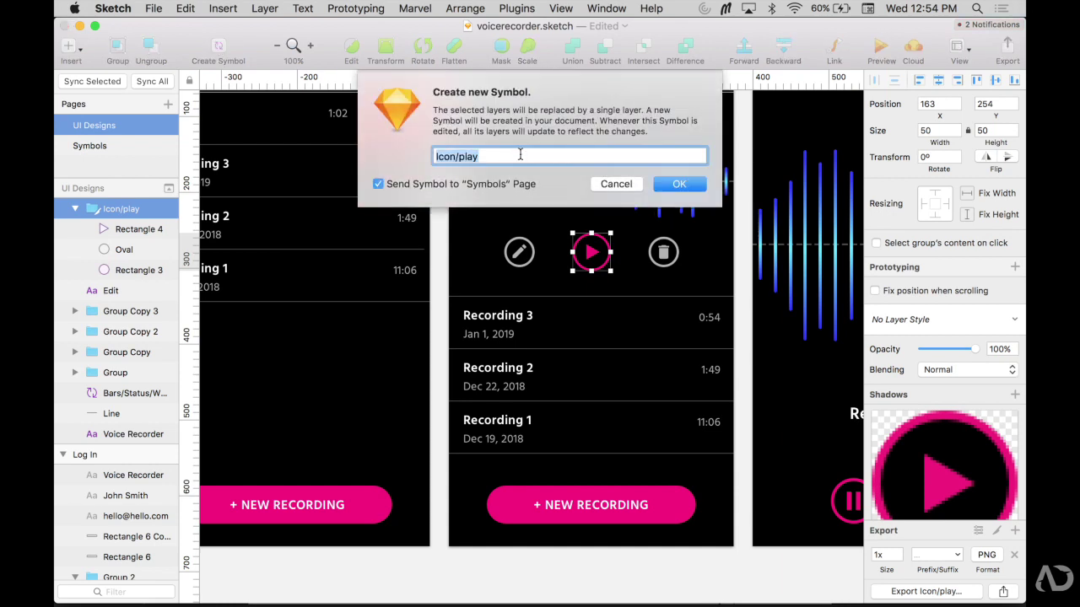
click(678, 185)
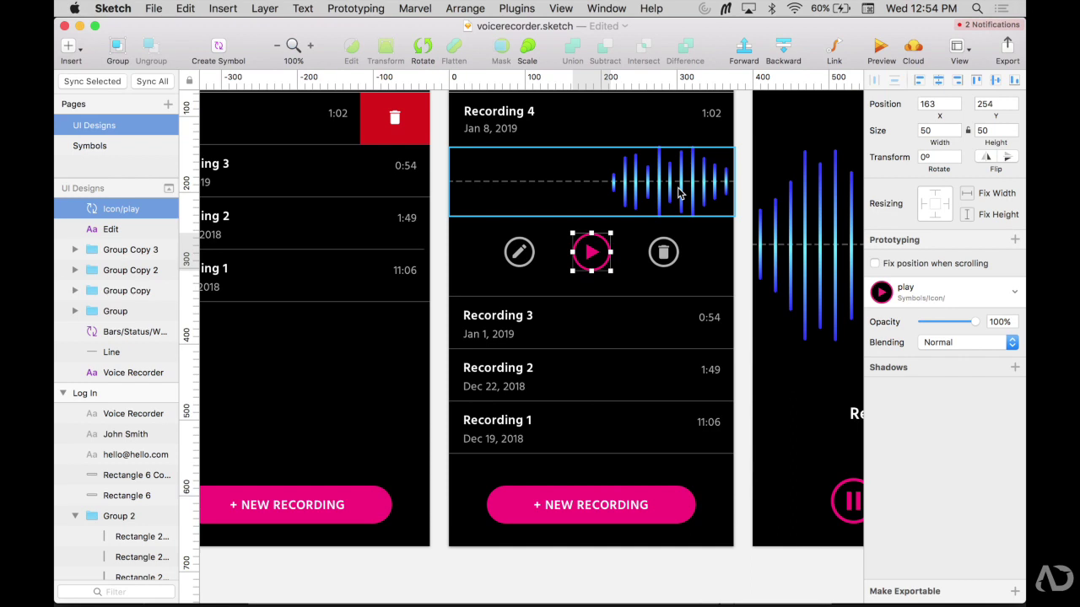
double_click(591, 250)
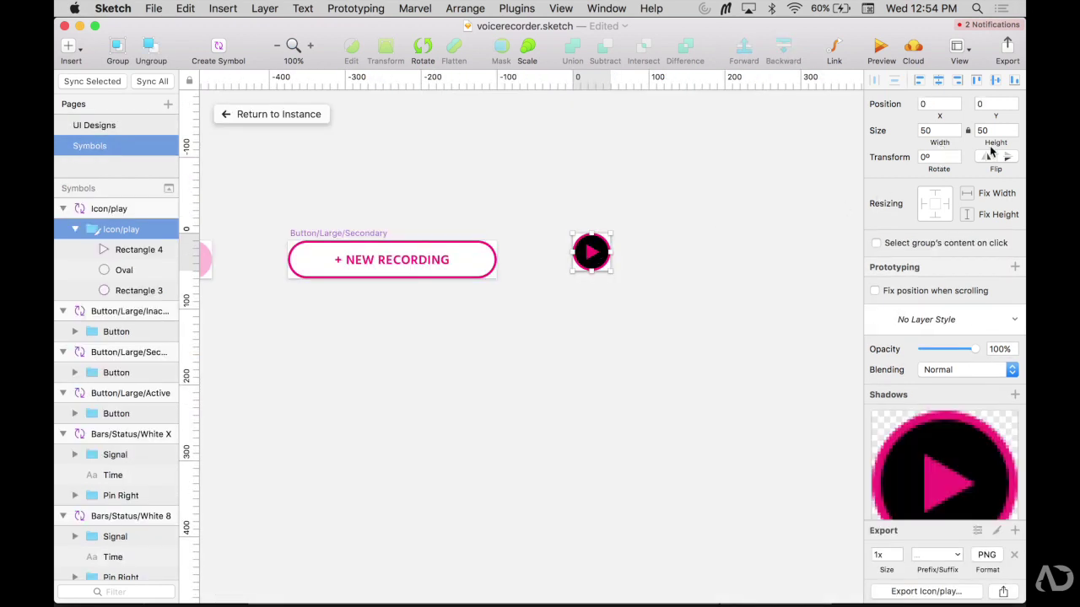
click(296, 118)
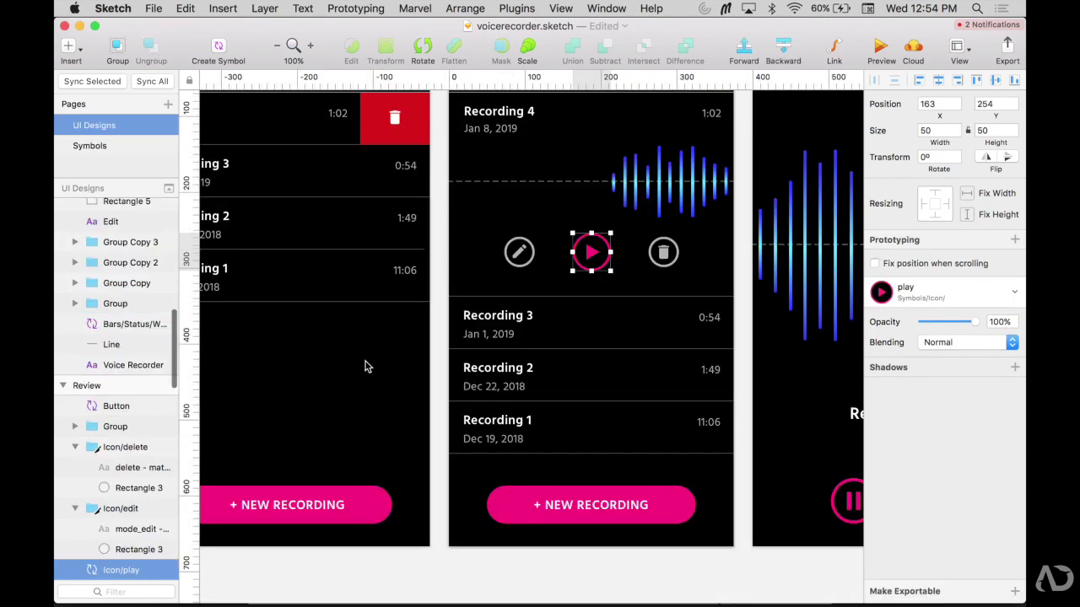
scroll(364, 366, left, 5)
scroll(365, 366, down, 1)
Swap the solid pink SHARE button for Icon/play, stretched to 160×50, and open its master
click(550, 479)
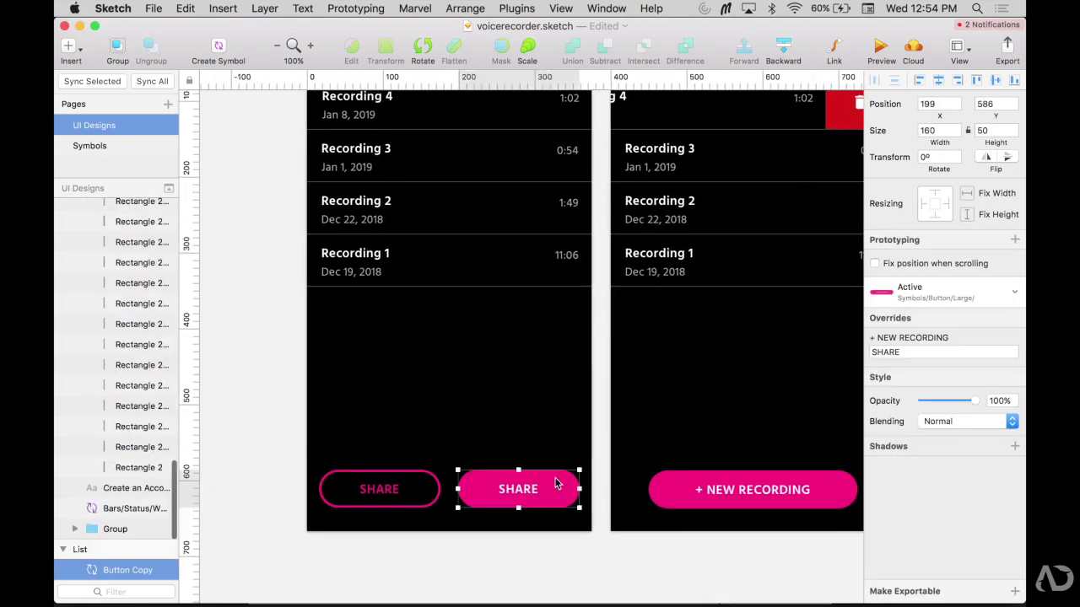
click(919, 305)
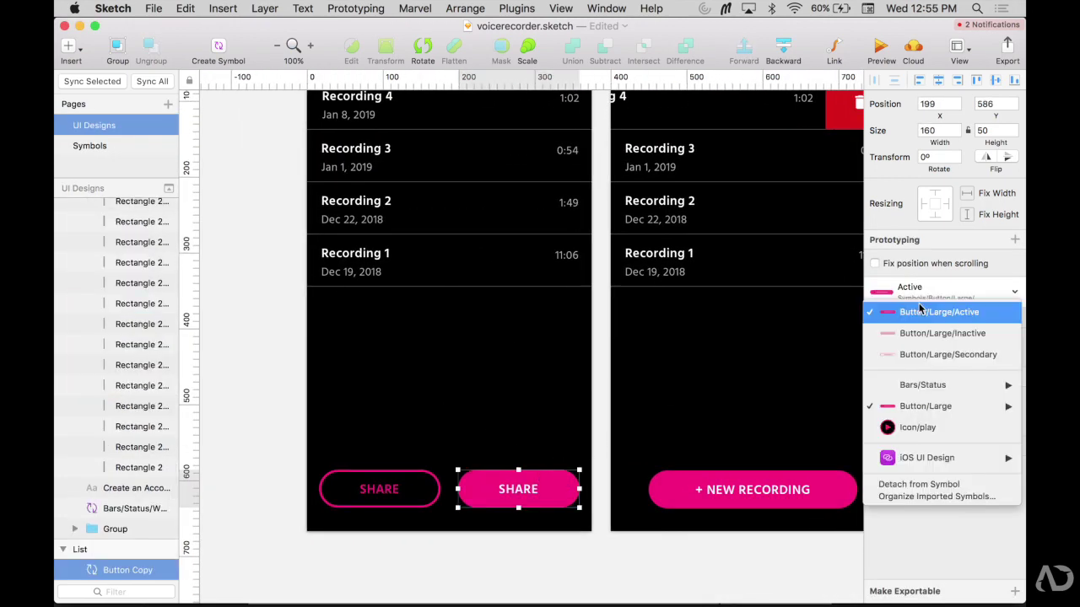
click(918, 428)
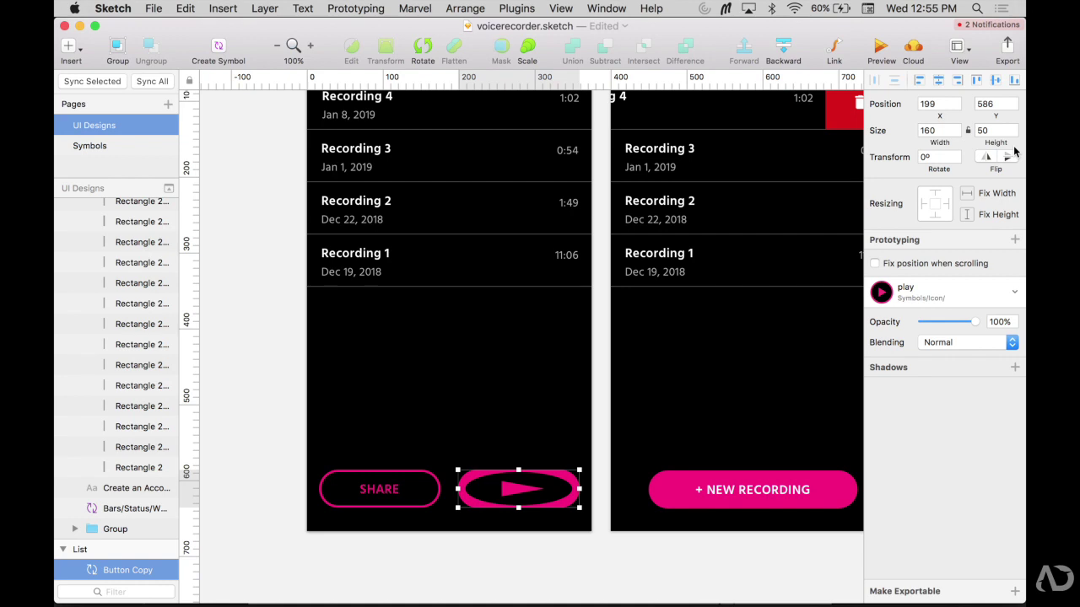
double_click(551, 488)
Zoom in on the Icon/play master, inspect the Oval and Rectangle 3 layers, then return to UI Designs
key(super+plus)
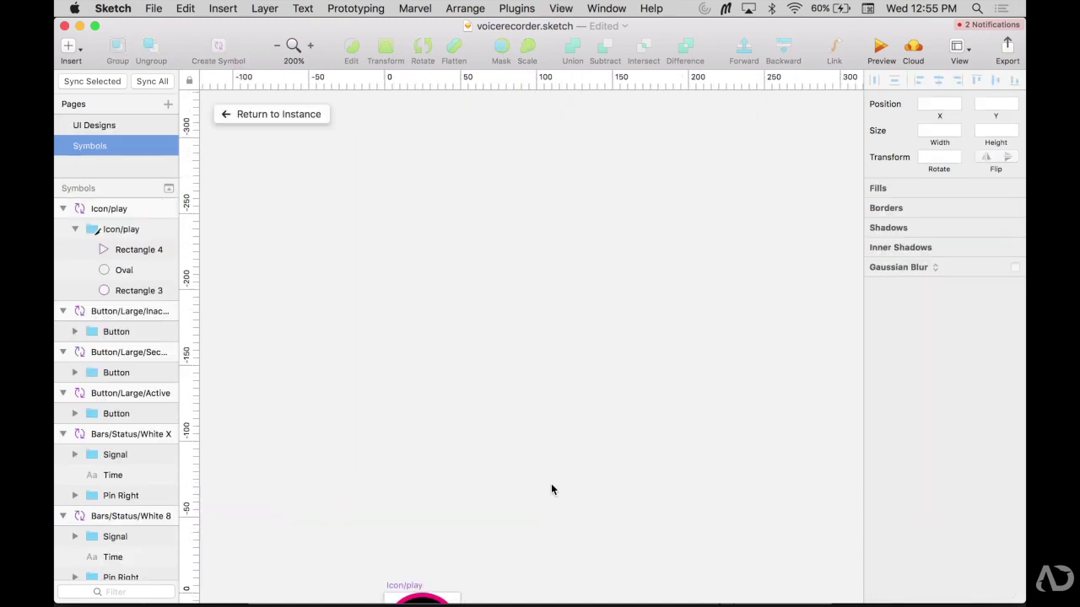
scroll(551, 489, down, 3)
scroll(551, 490, down, 1)
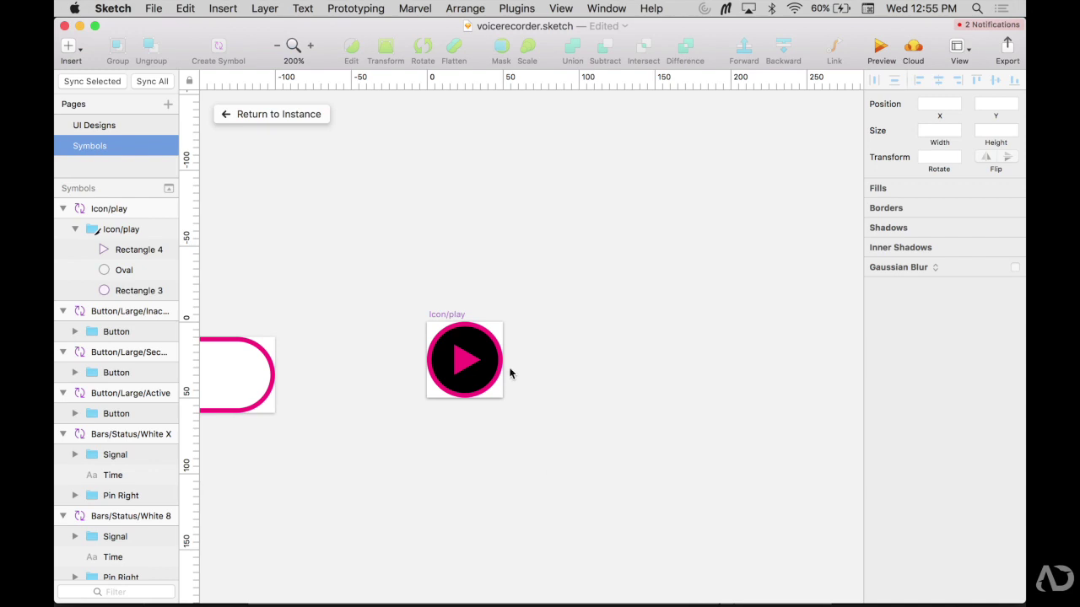
click(494, 348)
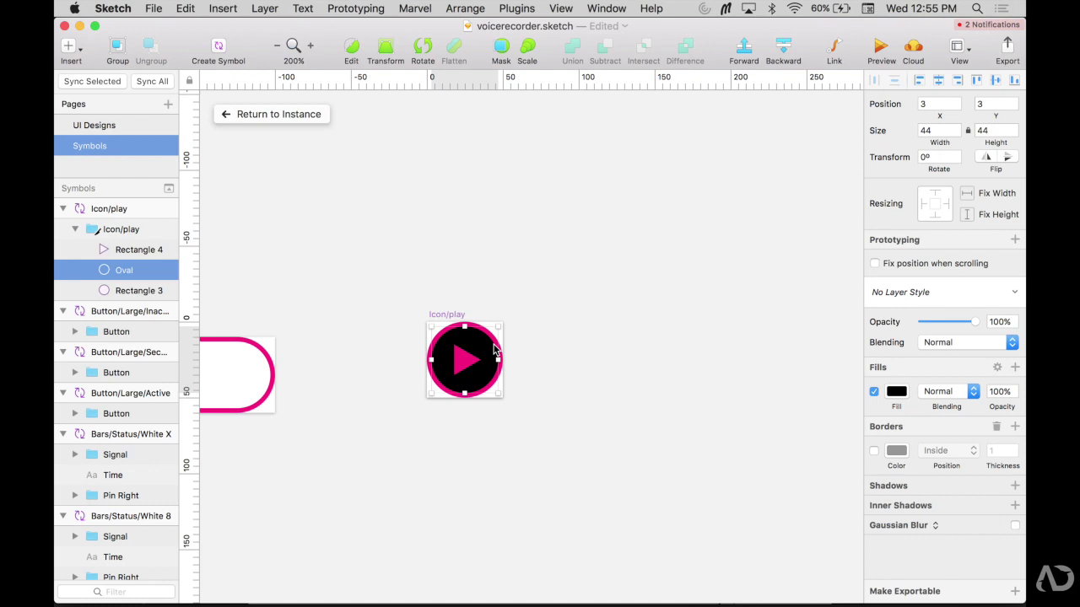
click(497, 349)
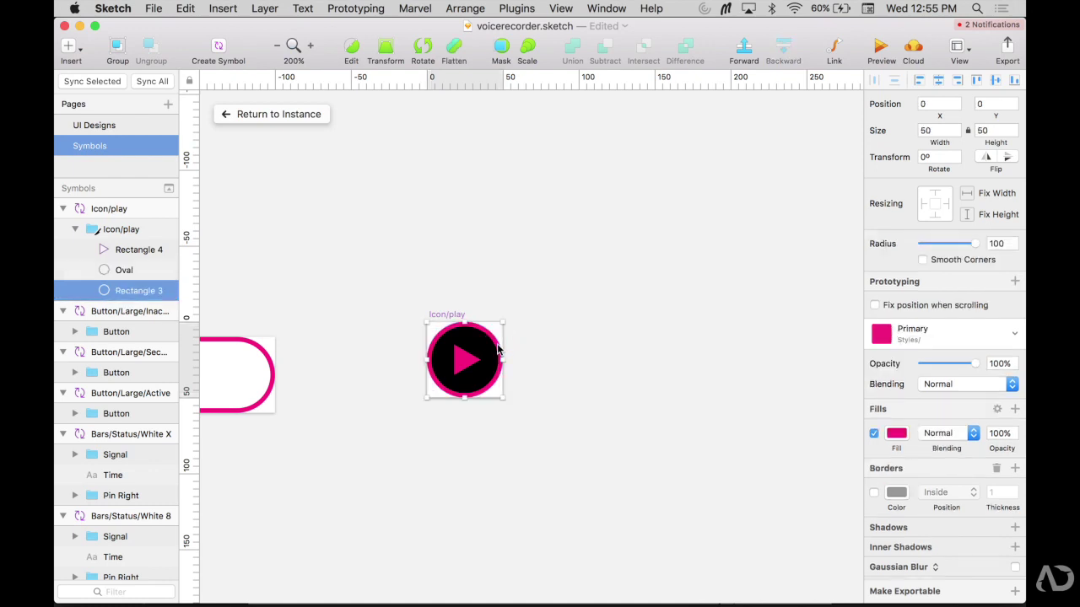
click(489, 352)
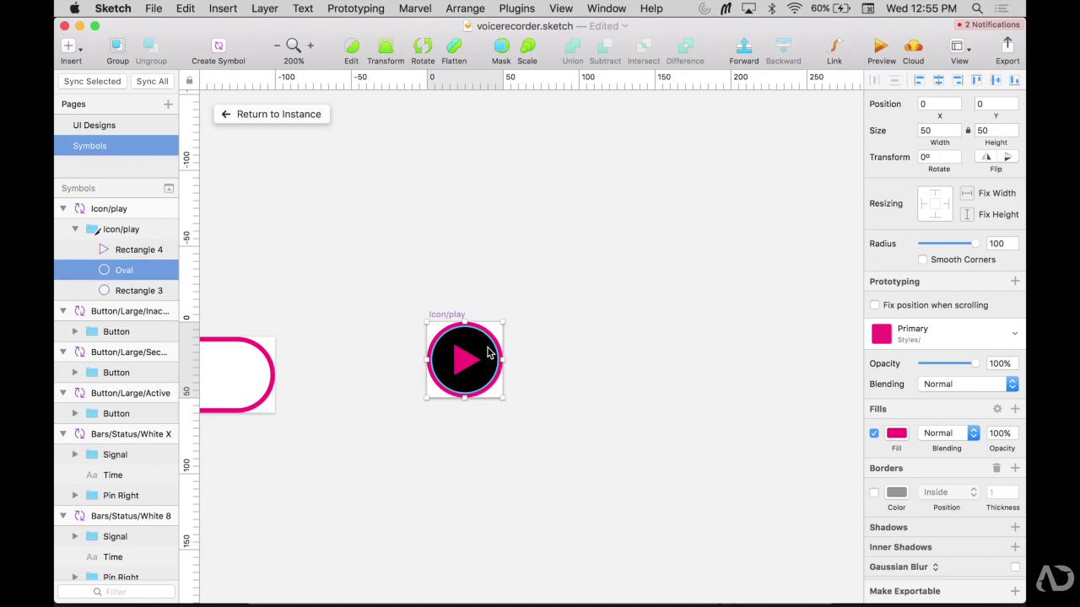
click(498, 349)
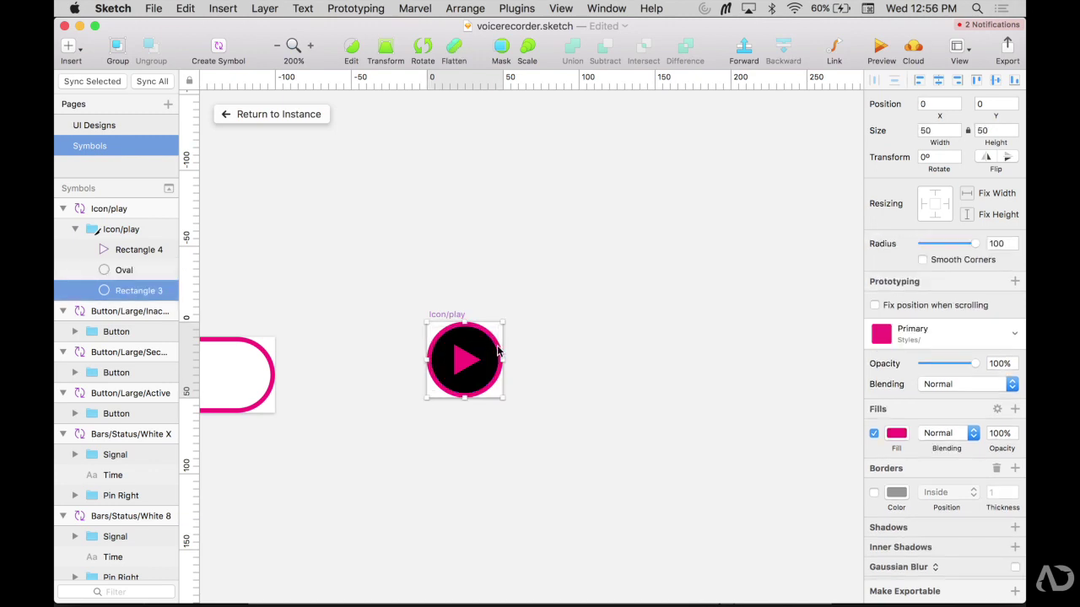
click(320, 115)
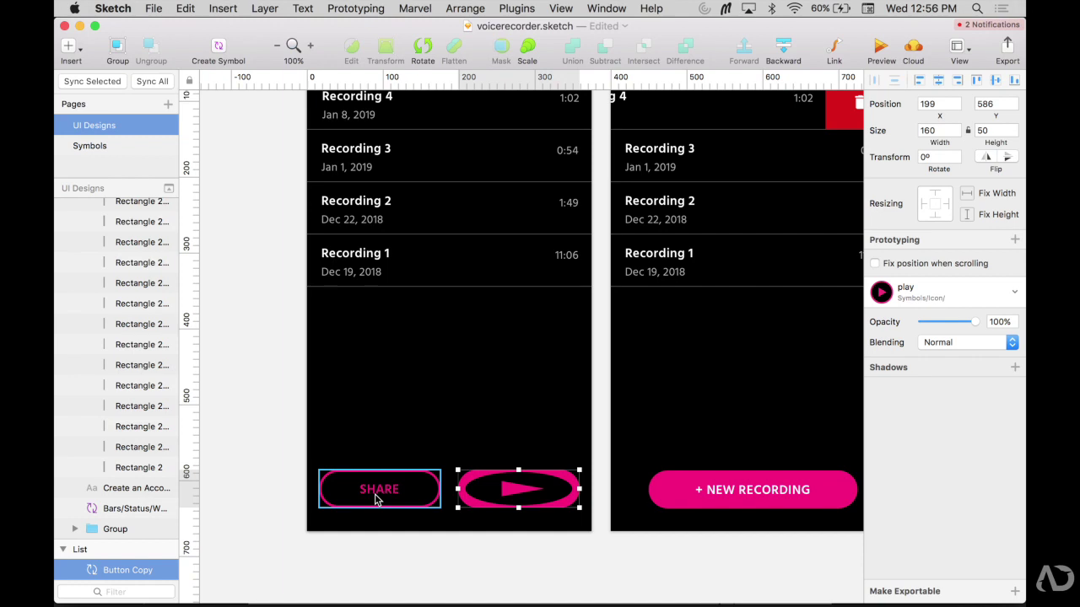
click(376, 498)
mouse_move(440, 489)
mouse_down()
mouse_move(495, 489)
mouse_move(439, 485)
mouse_up()
click(516, 489)
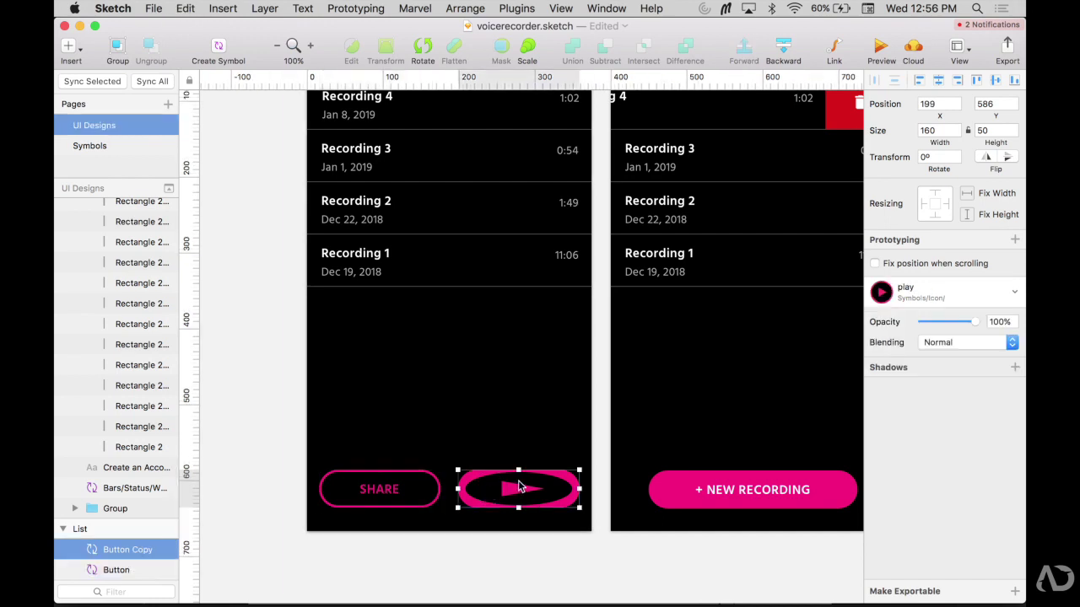
drag(519, 472, 522, 191)
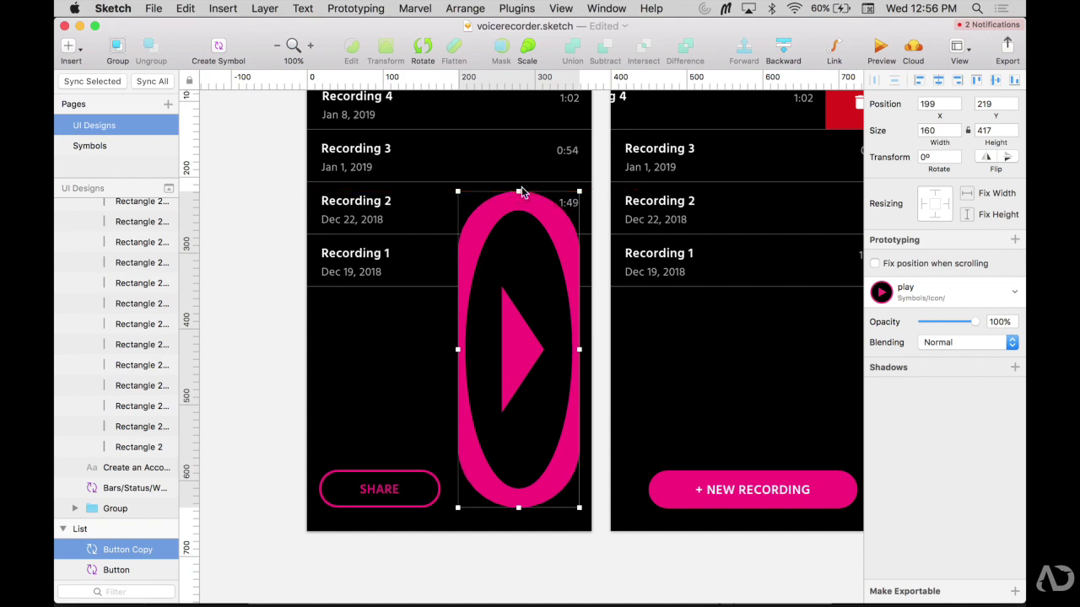
key(super+z)
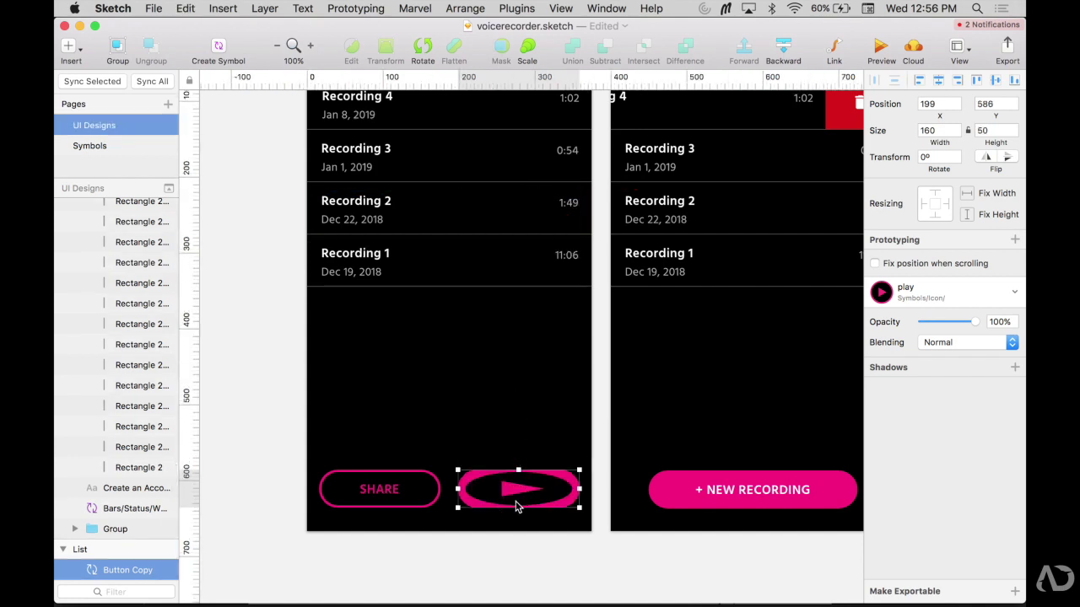
double_click(514, 496)
Fix width and height on the outer circle, inner circle and play triangle, then return to the instance
click(823, 346)
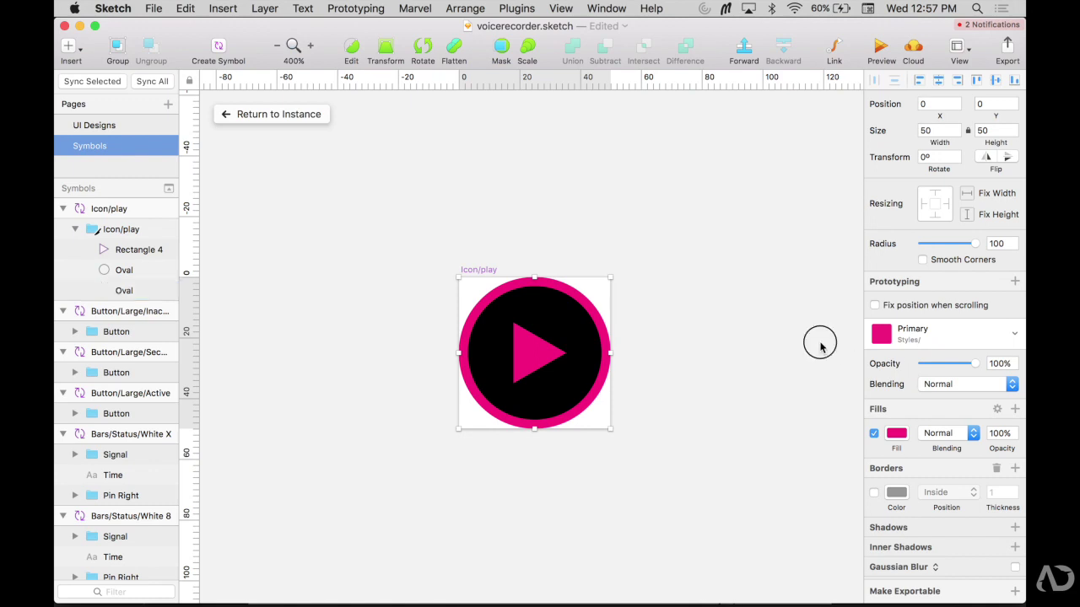
click(596, 314)
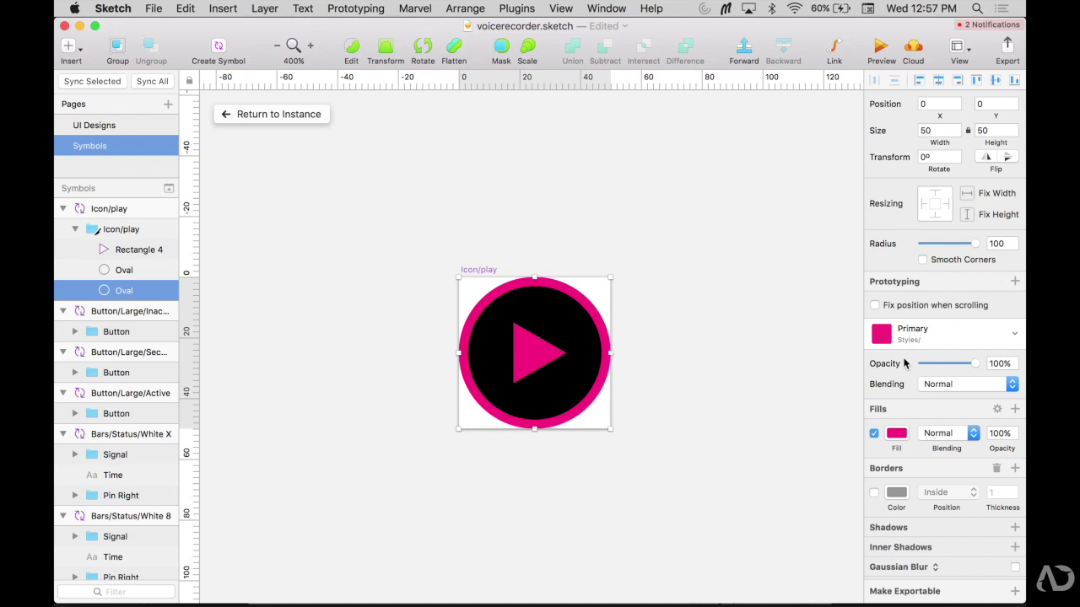
click(967, 193)
click(966, 214)
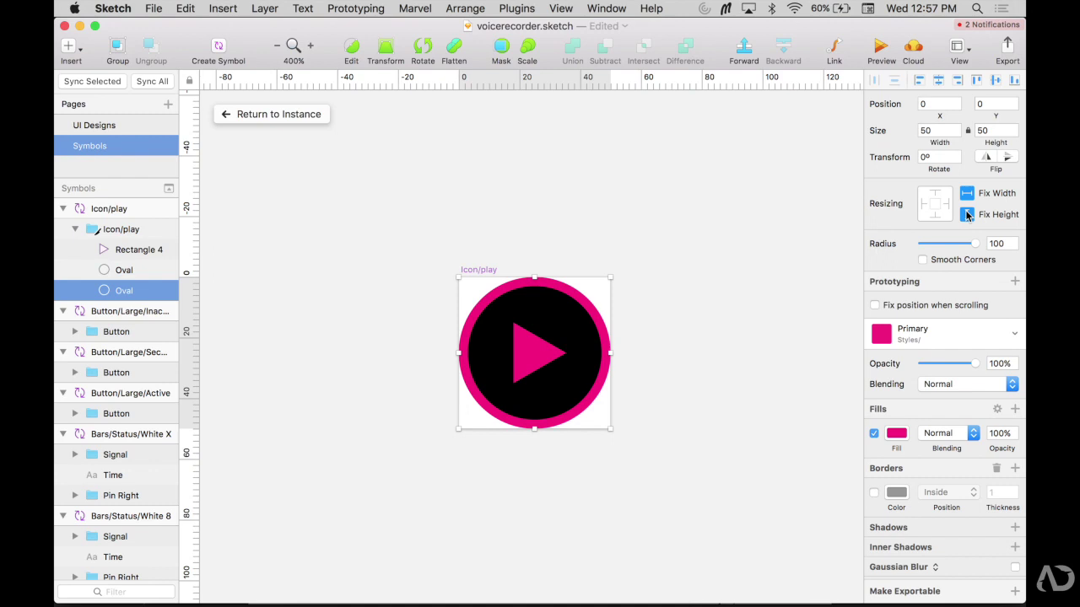
click(561, 318)
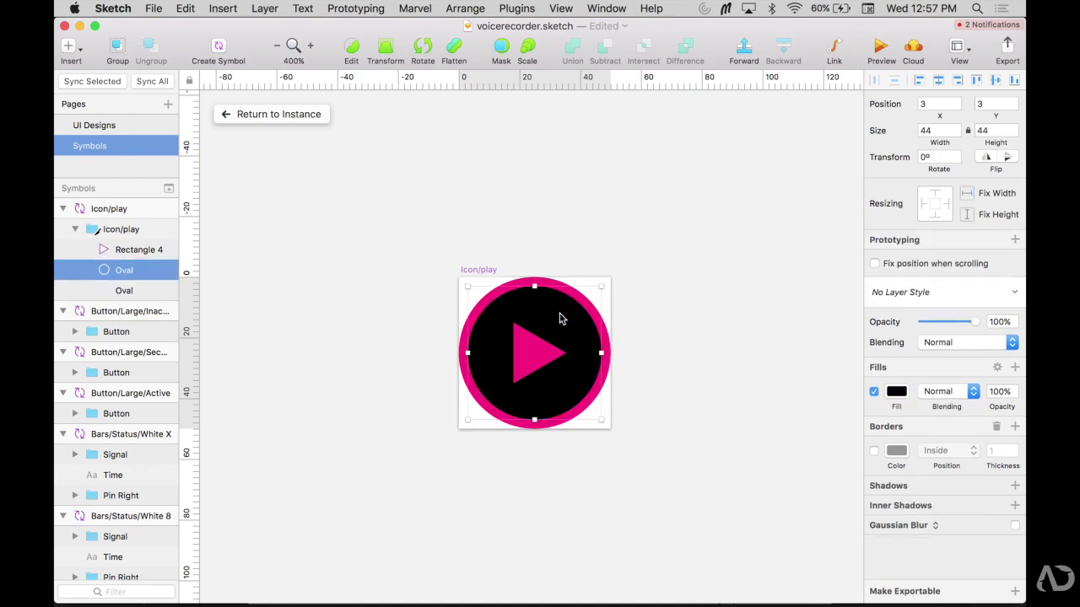
click(968, 194)
click(968, 215)
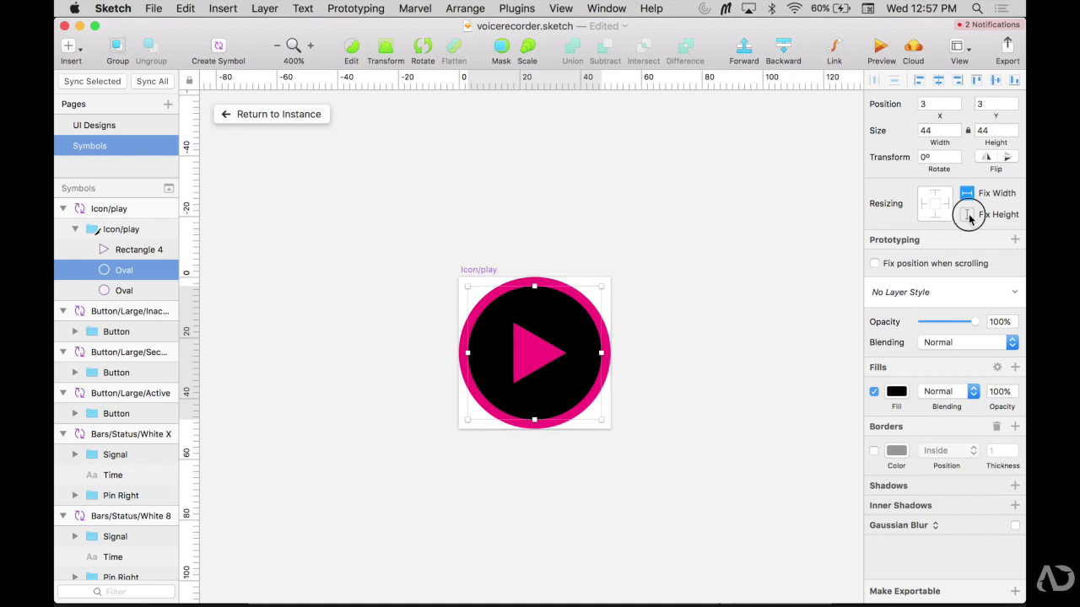
click(538, 351)
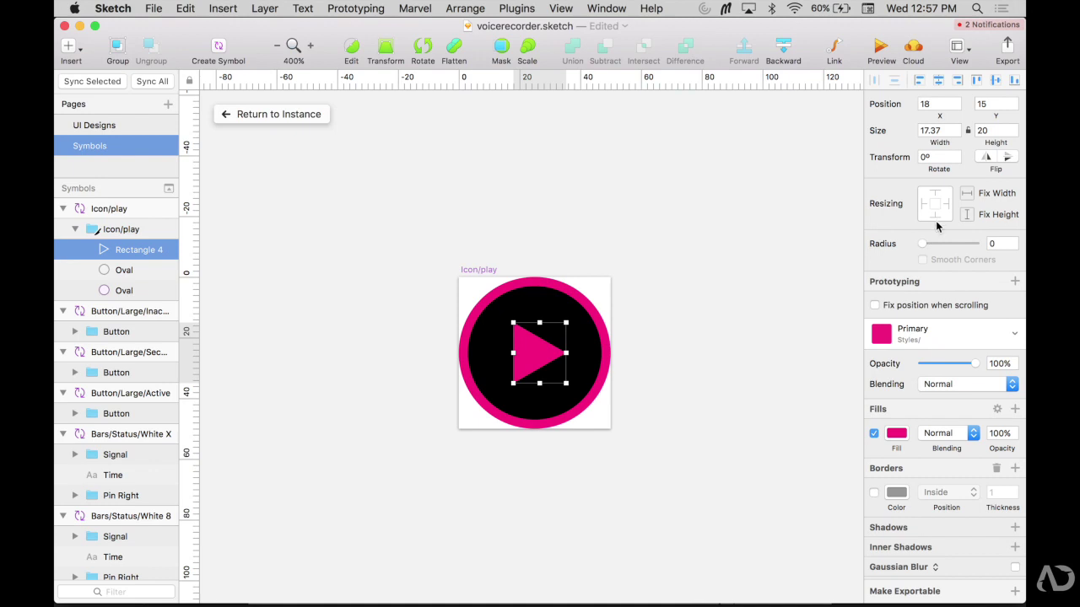
click(967, 195)
click(967, 215)
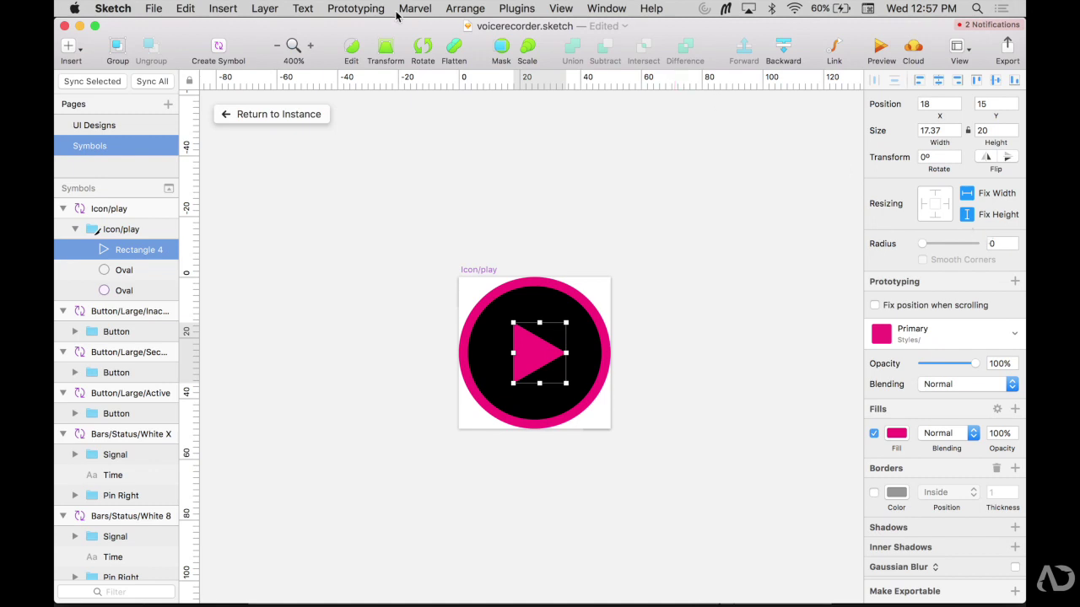
click(301, 114)
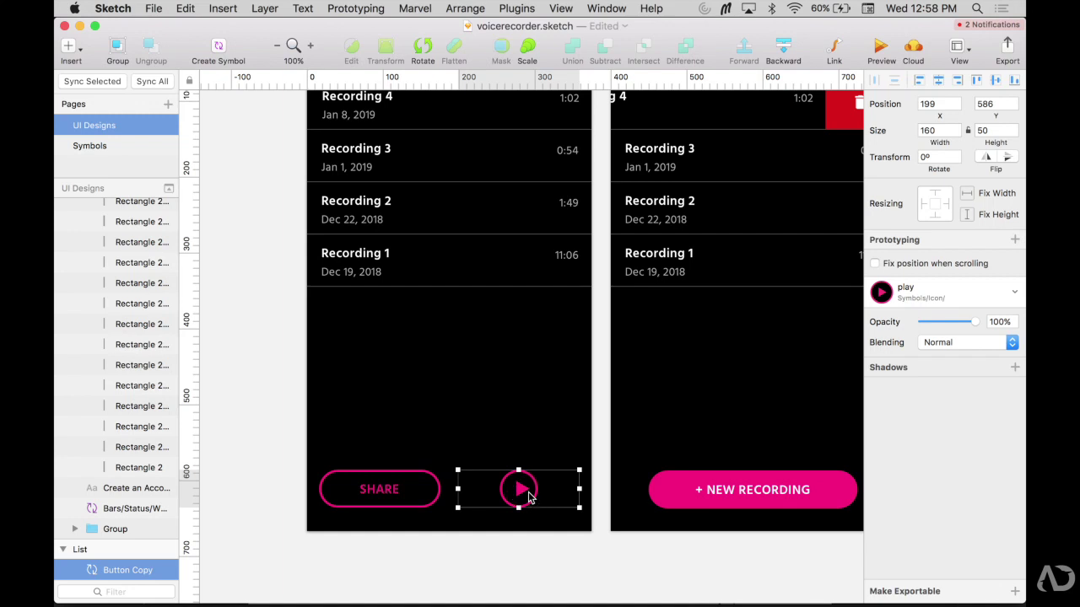
In the zoomed Icon/play master, measure the triangle's spacing to the circle and inspect both circles
double_click(528, 492)
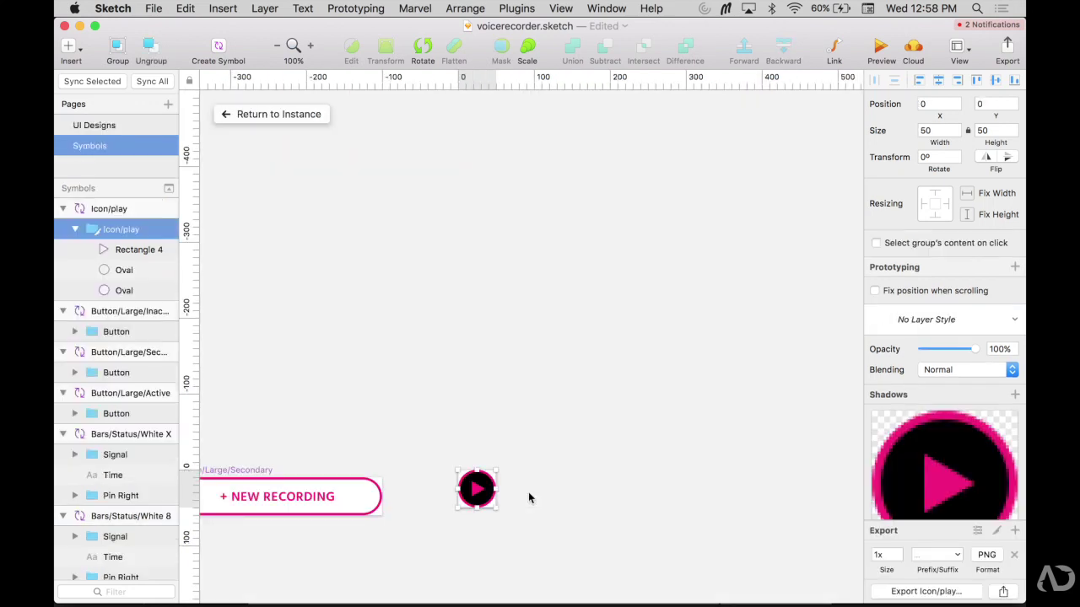
key(super+plus)
key(super+plus)
scroll(528, 498, down, 5)
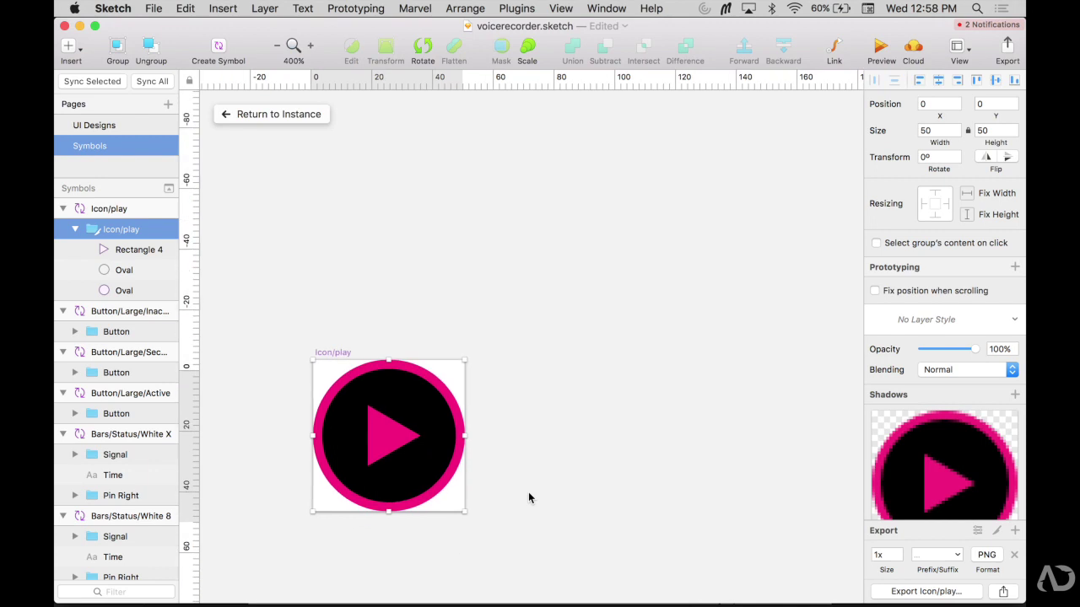
click(417, 428)
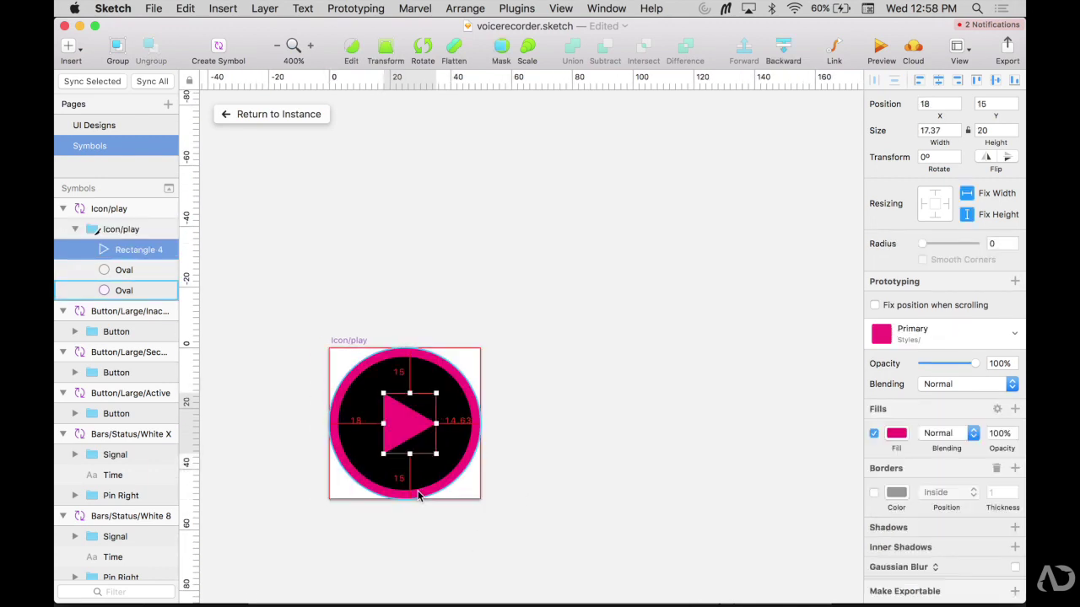
key(alt)
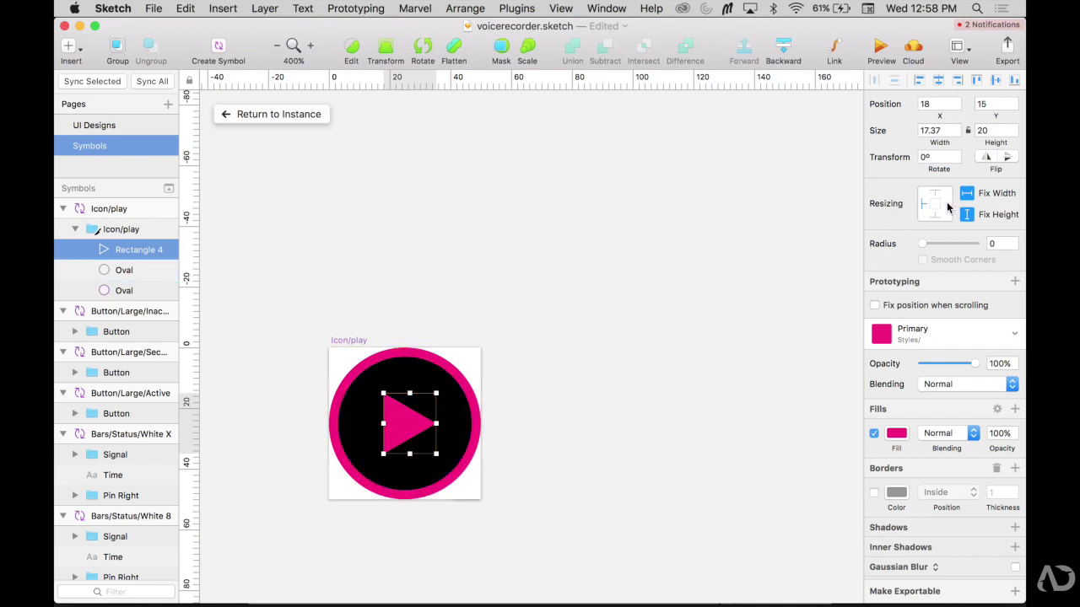
click(447, 379)
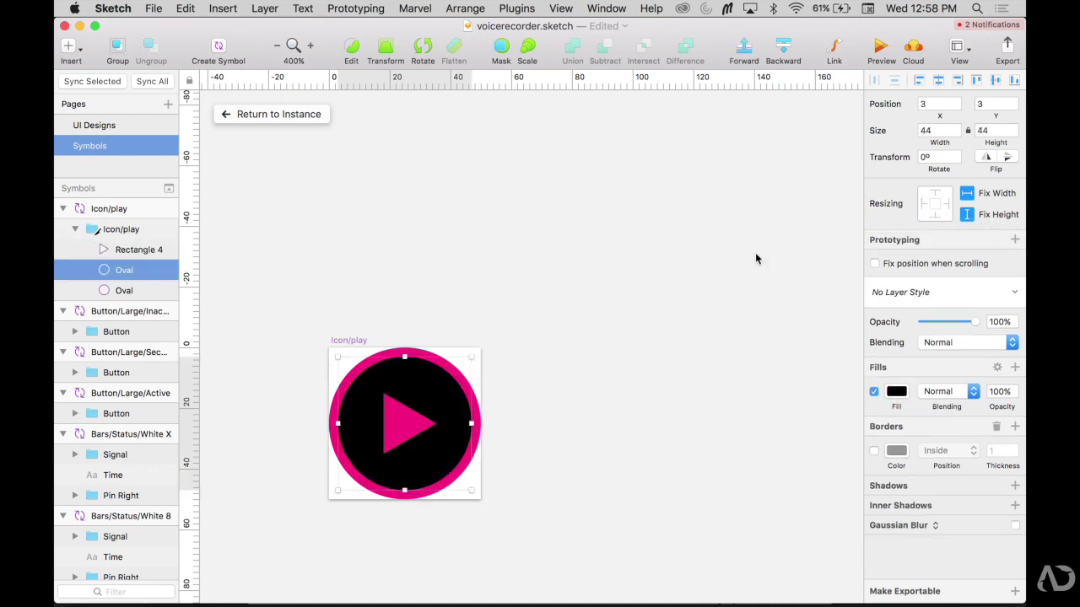
click(415, 355)
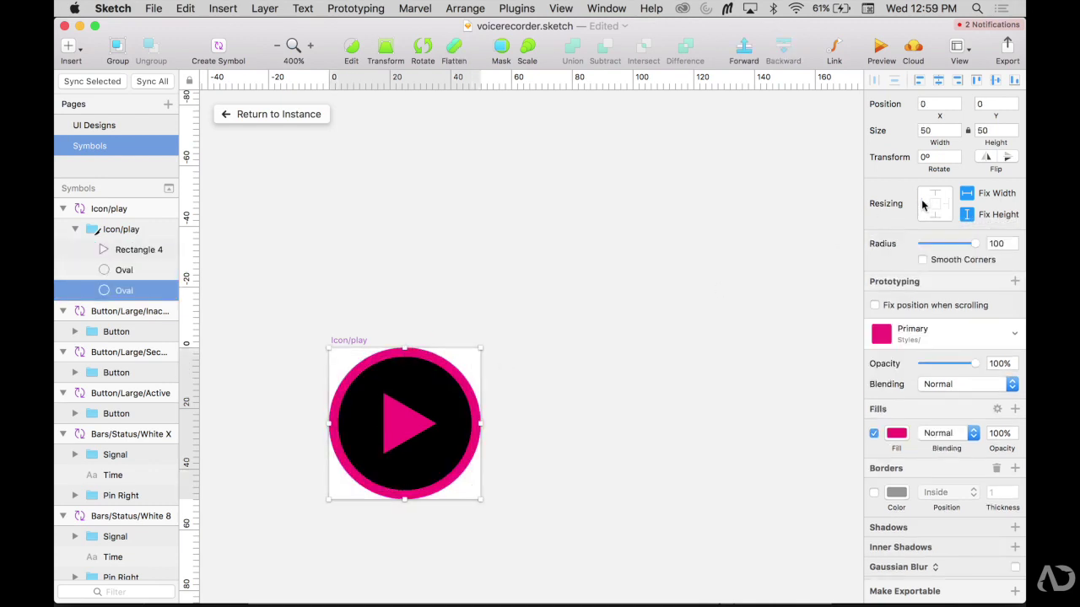
click(313, 113)
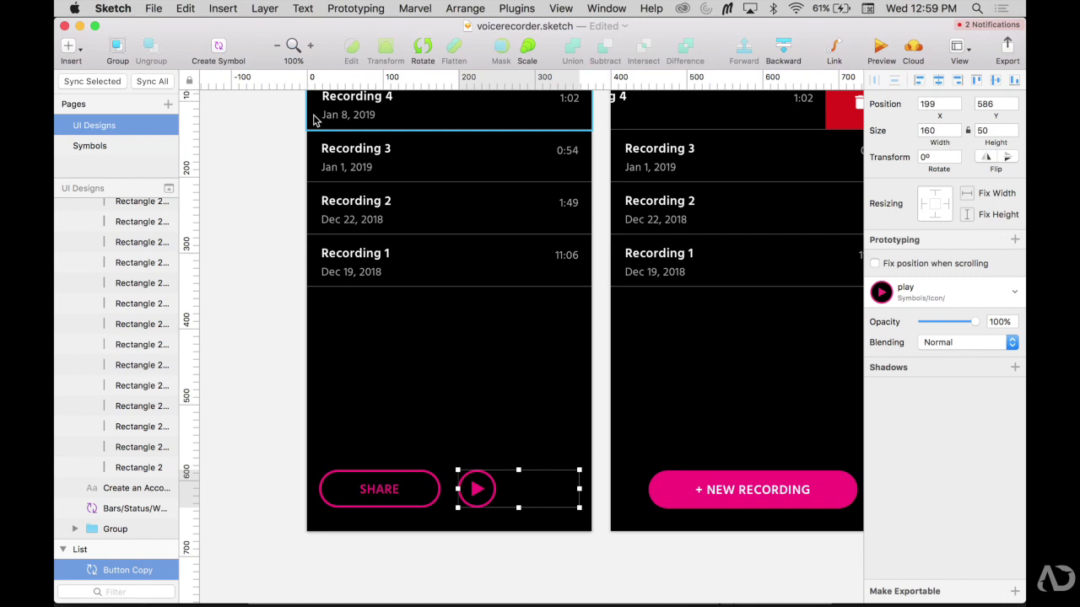
Reopen the Icon/play master, zoom in, and select the inner black circle
double_click(473, 491)
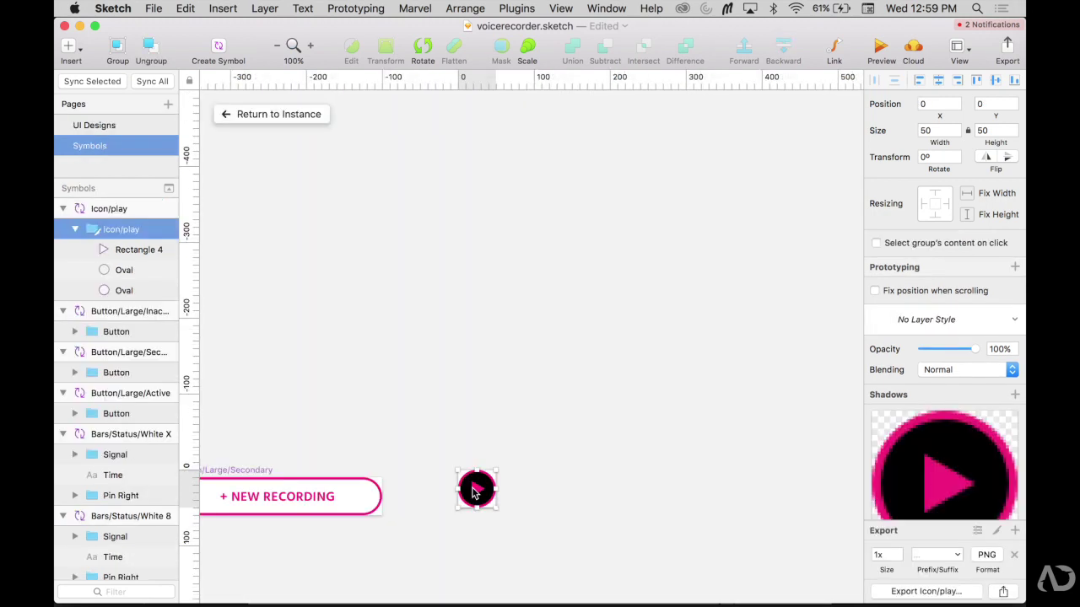
key(super+plus)
key(super+plus)
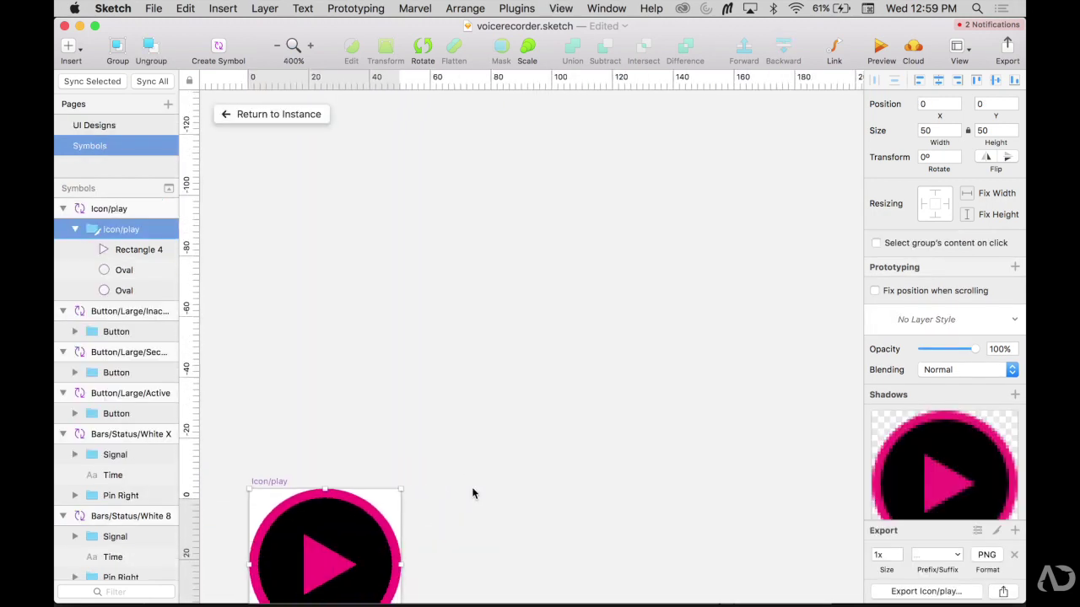
scroll(473, 491, left, 3)
click(473, 491)
scroll(472, 491, left, 1)
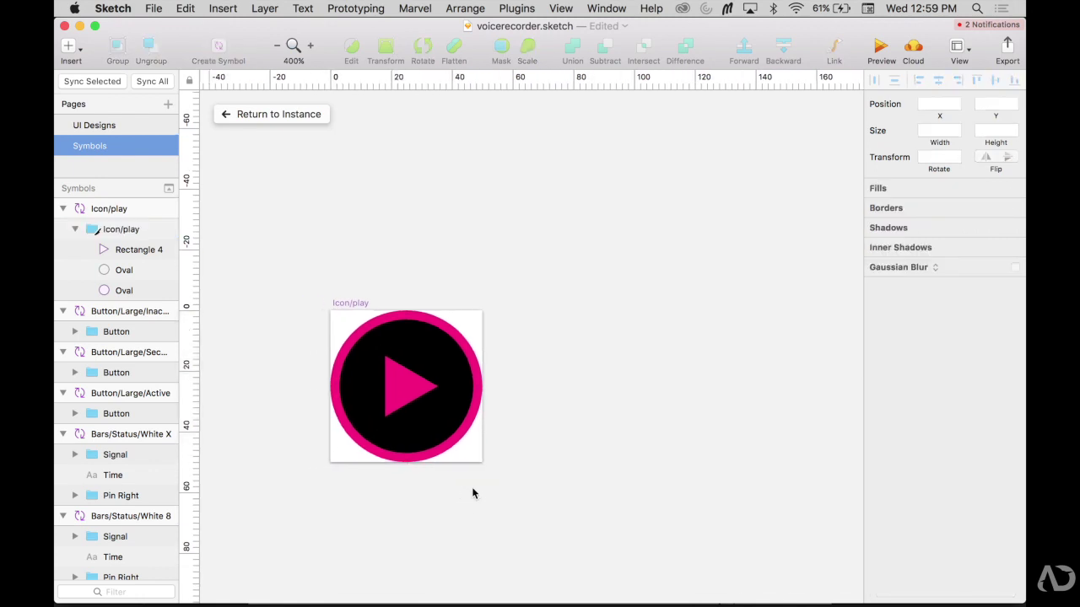
click(443, 347)
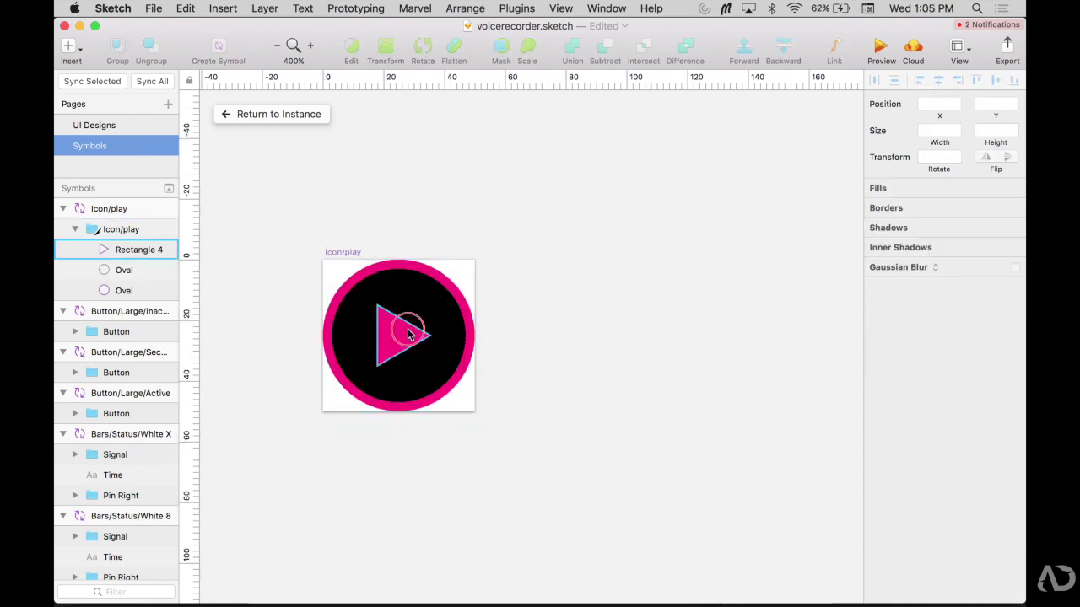
Wrap the play triangle in a group named 'Triangle'
click(409, 335)
key(super+g)
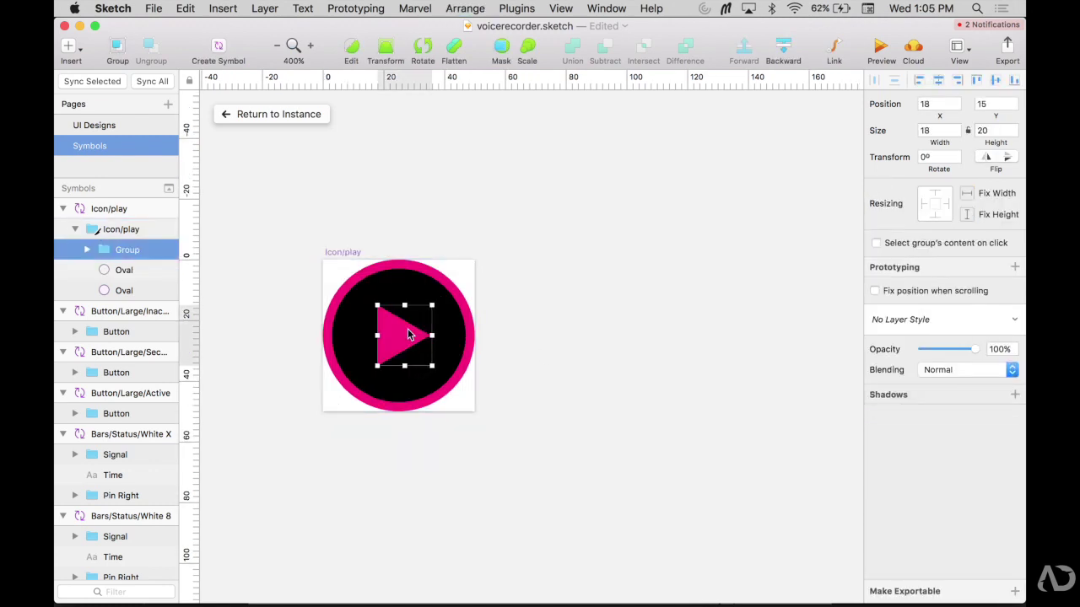
key(super+r)
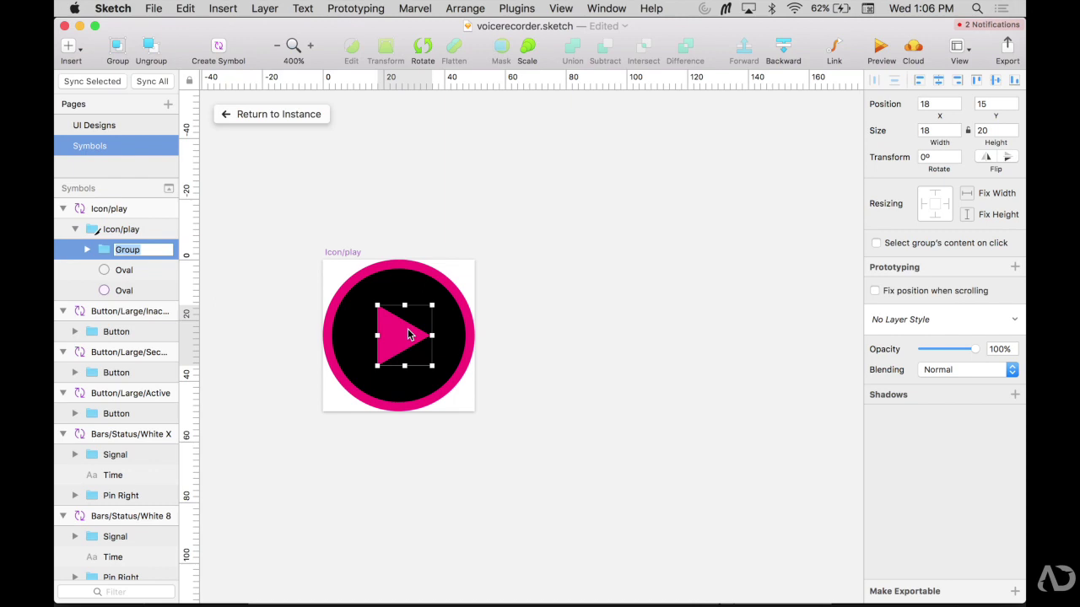
text(Triangle)
key(Return)
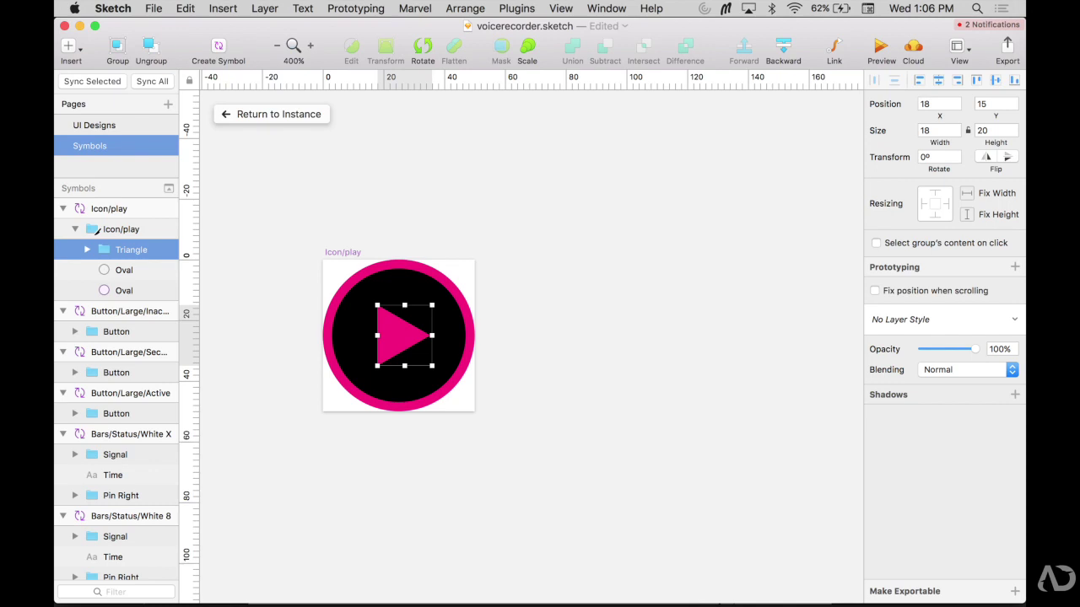
click(87, 250)
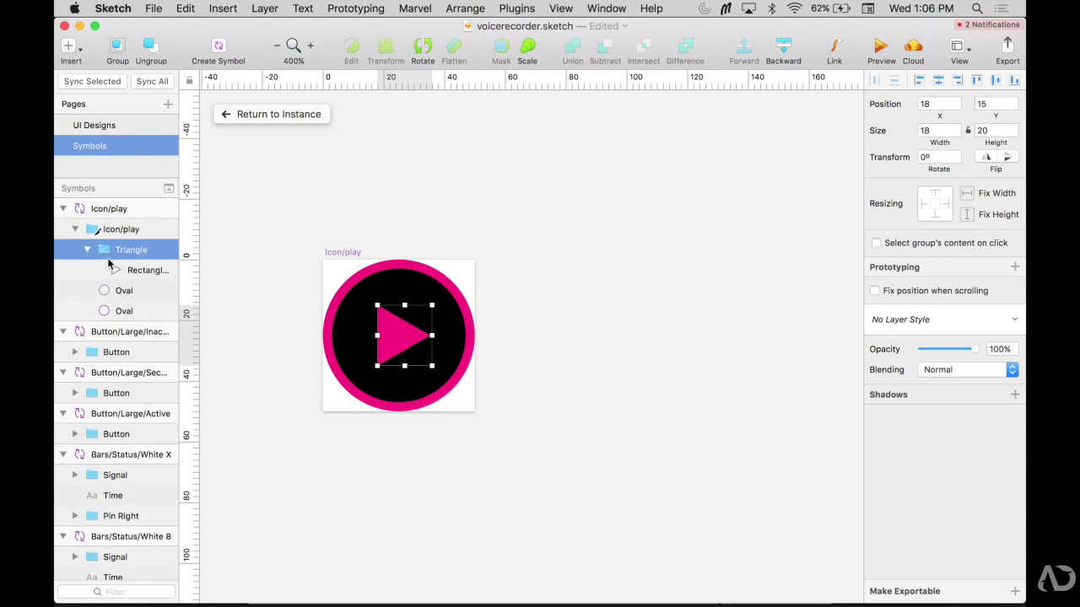
Draw a horizontally centred 24 px wide square placed behind the triangle inside the Triangle group
key(r)
drag(369, 299, 444, 372)
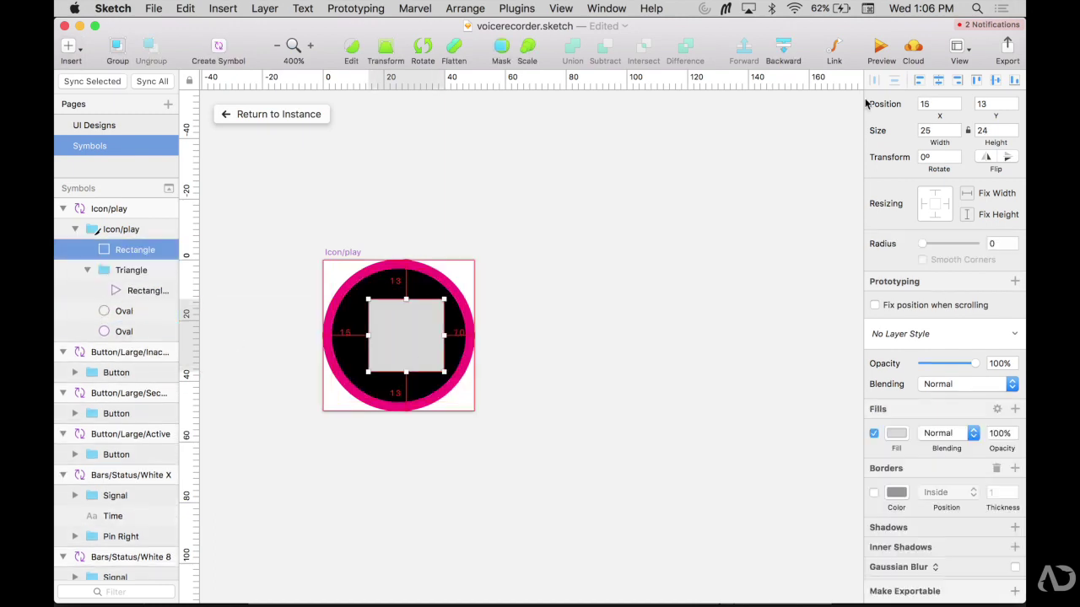
click(938, 80)
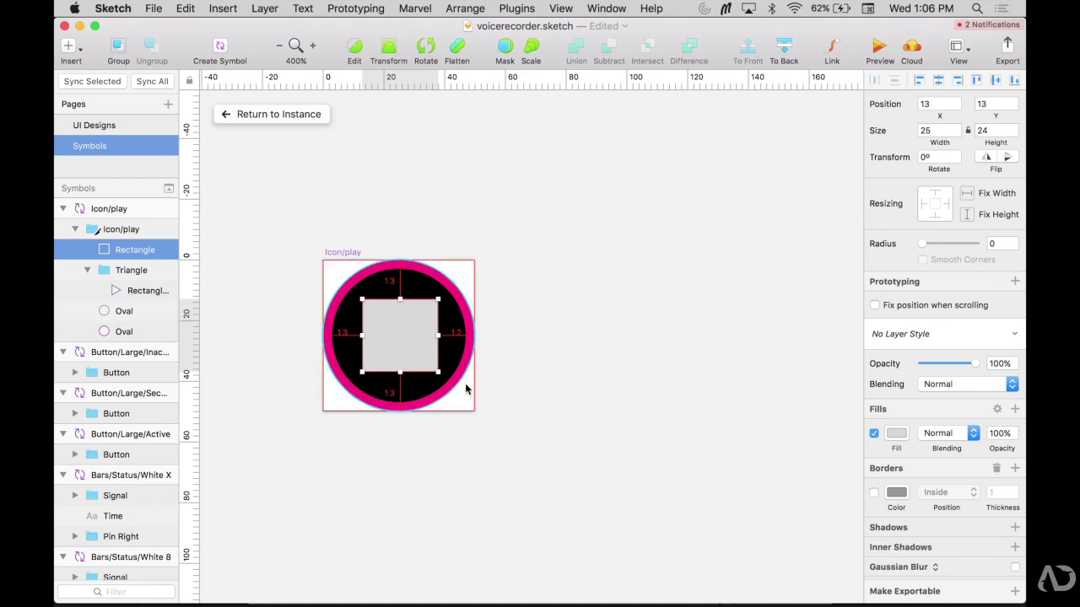
click(938, 131)
text(24)
key(Return)
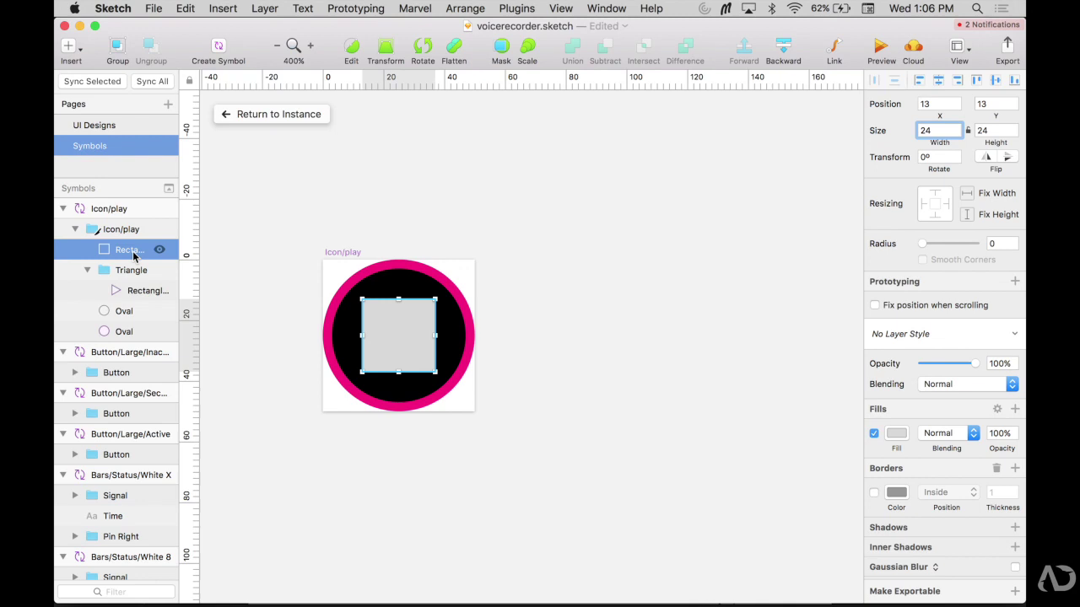
drag(133, 255, 137, 301)
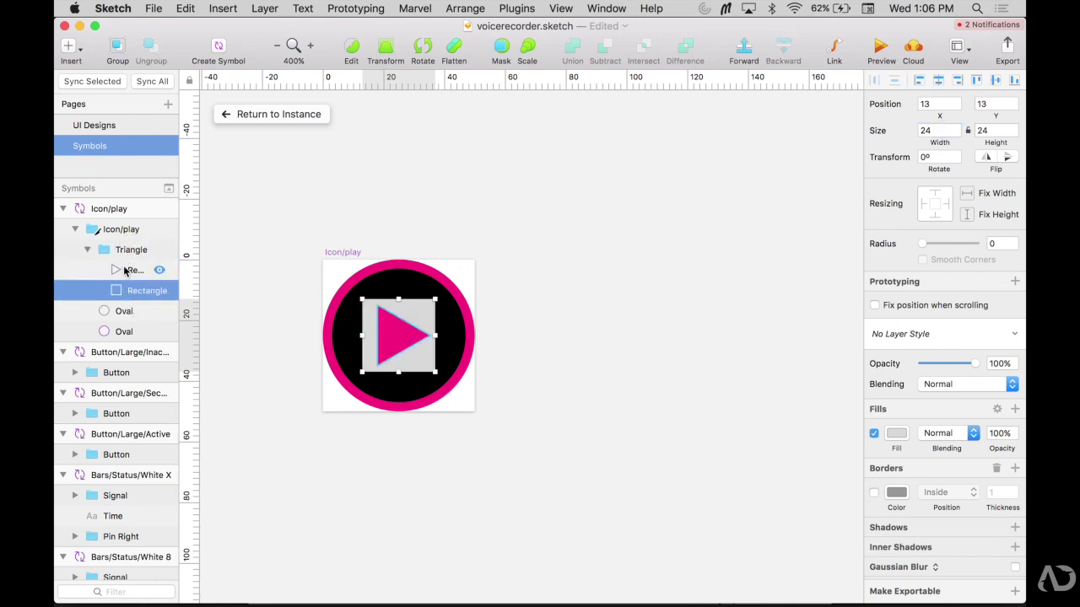
click(133, 253)
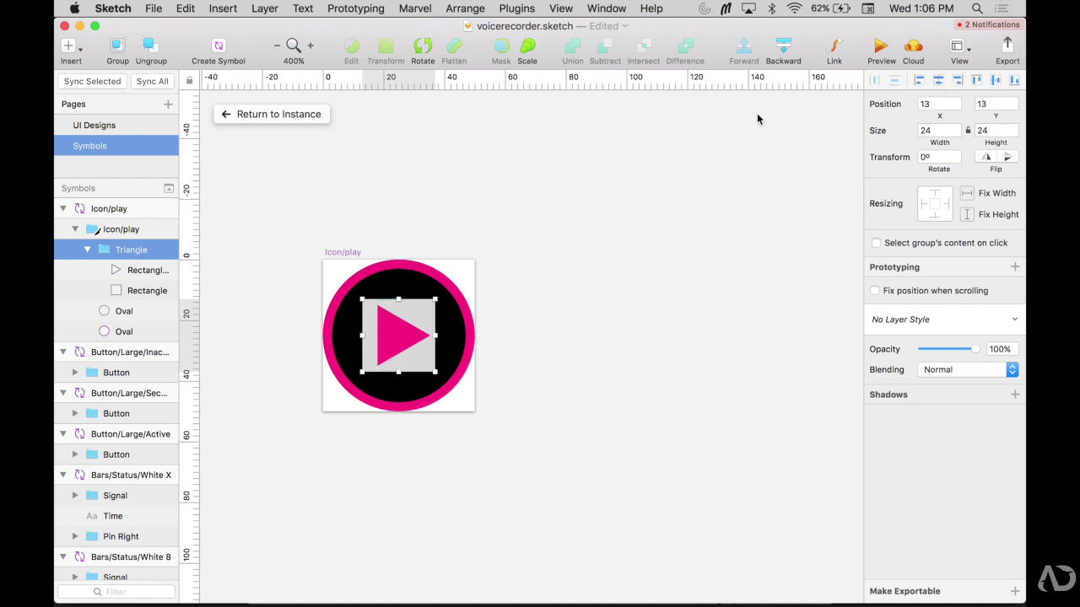
click(300, 115)
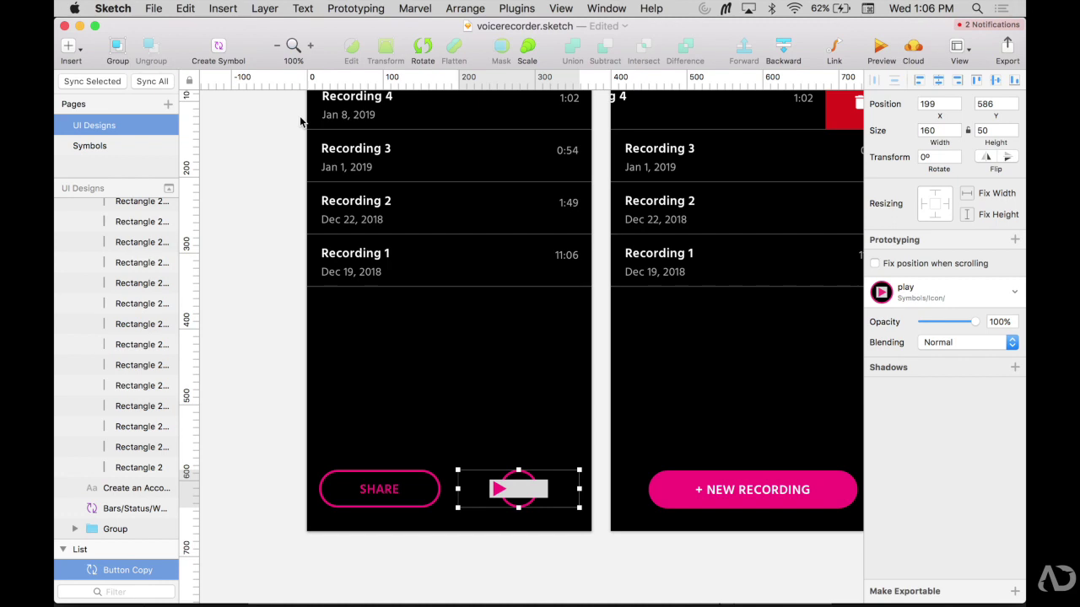
Group the triangle and grey square into a group named 'Center'
double_click(518, 493)
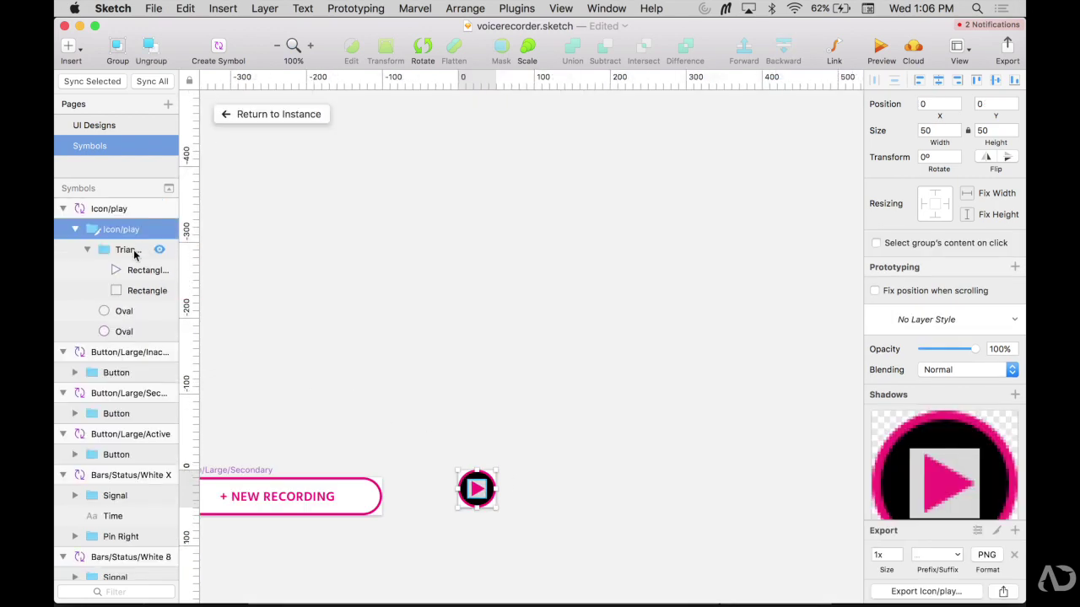
click(143, 270)
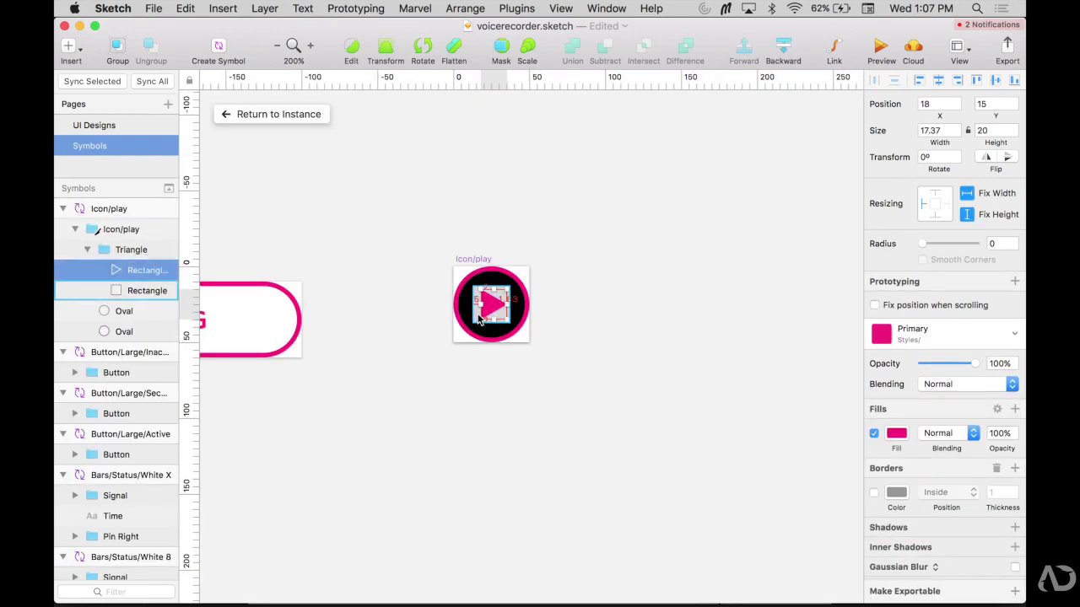
key(alt)
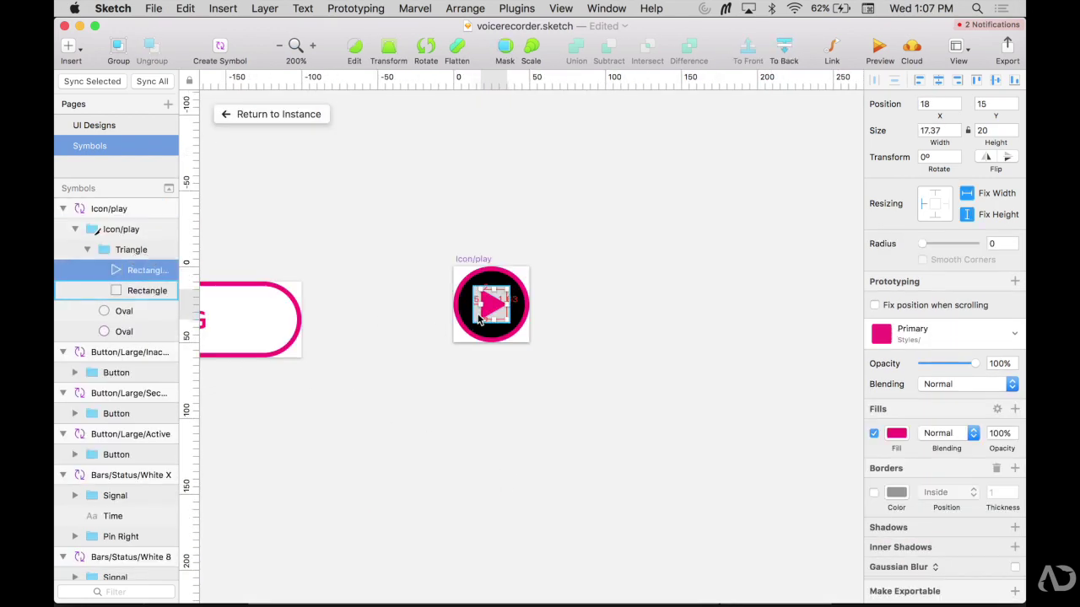
shift+click(124, 291)
key(super+g)
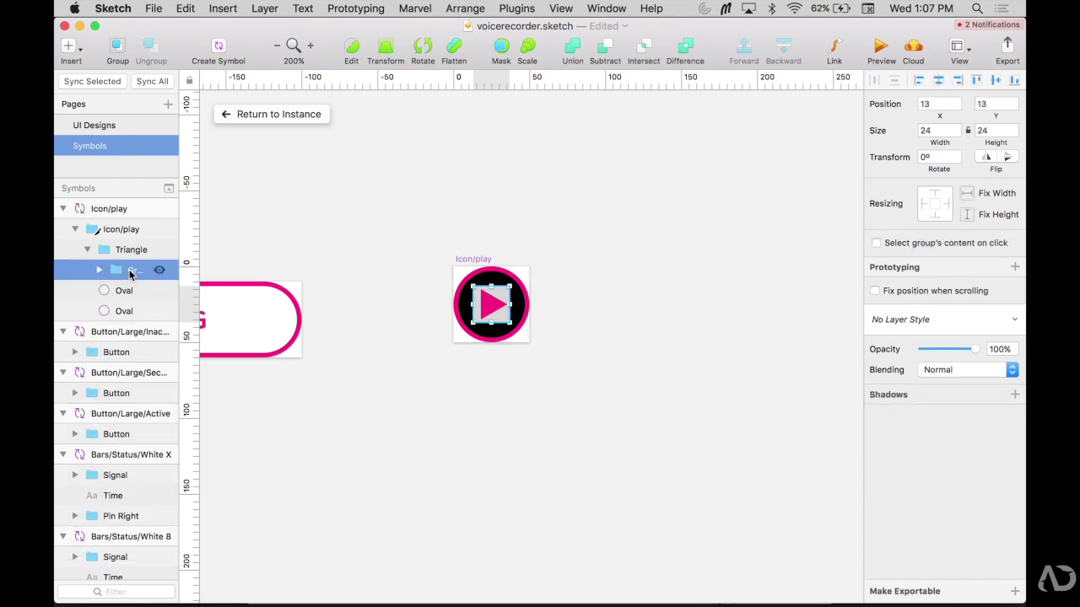
key(super+r)
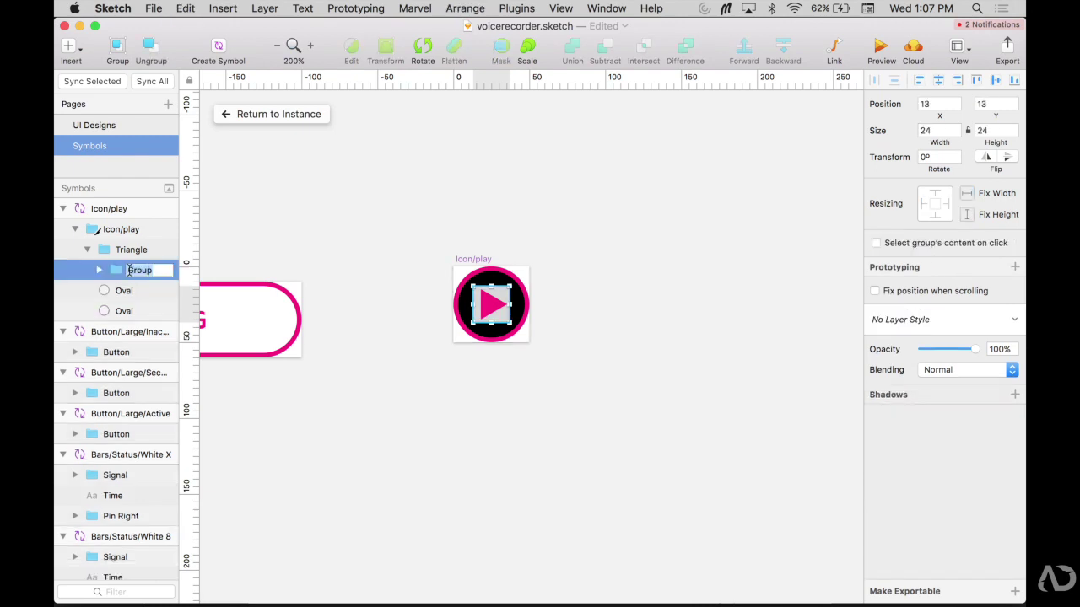
text(Center)
key(Return)
Give the Triangle group fixed width and height, then return to UI Designs
click(316, 118)
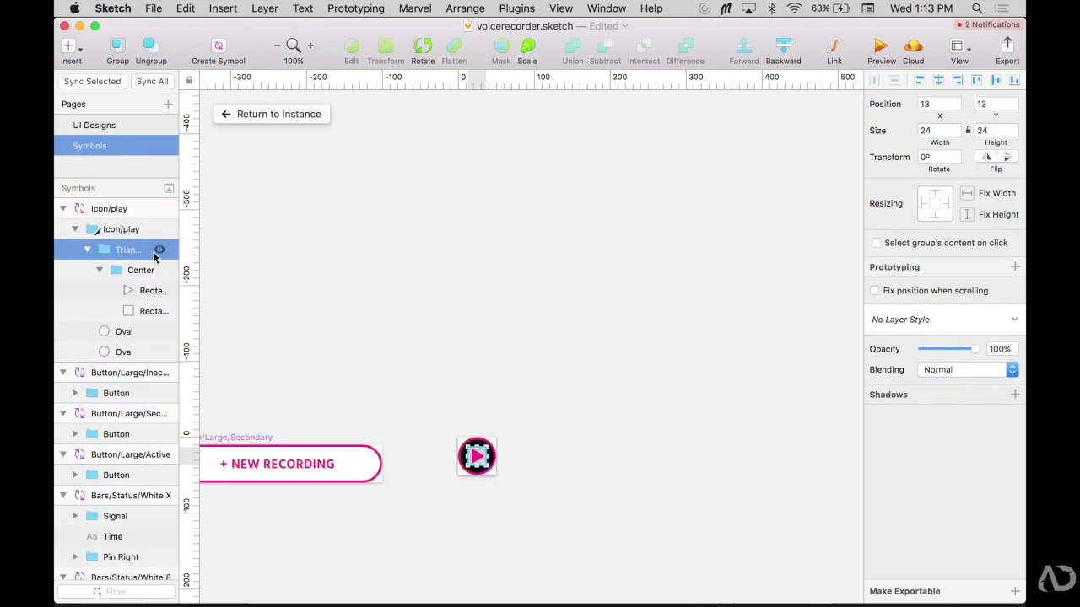
click(966, 194)
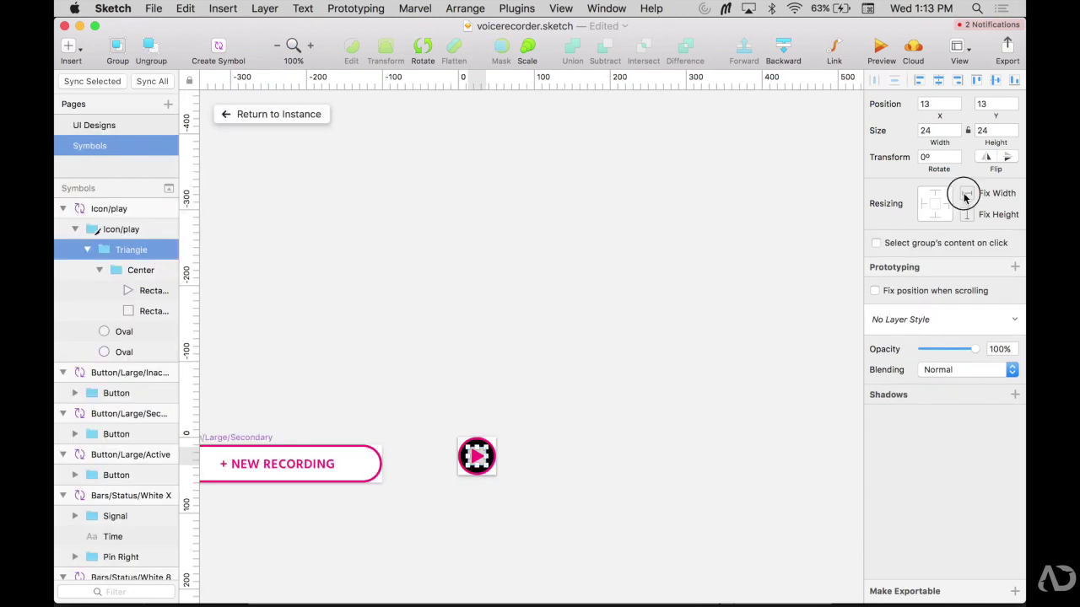
click(967, 215)
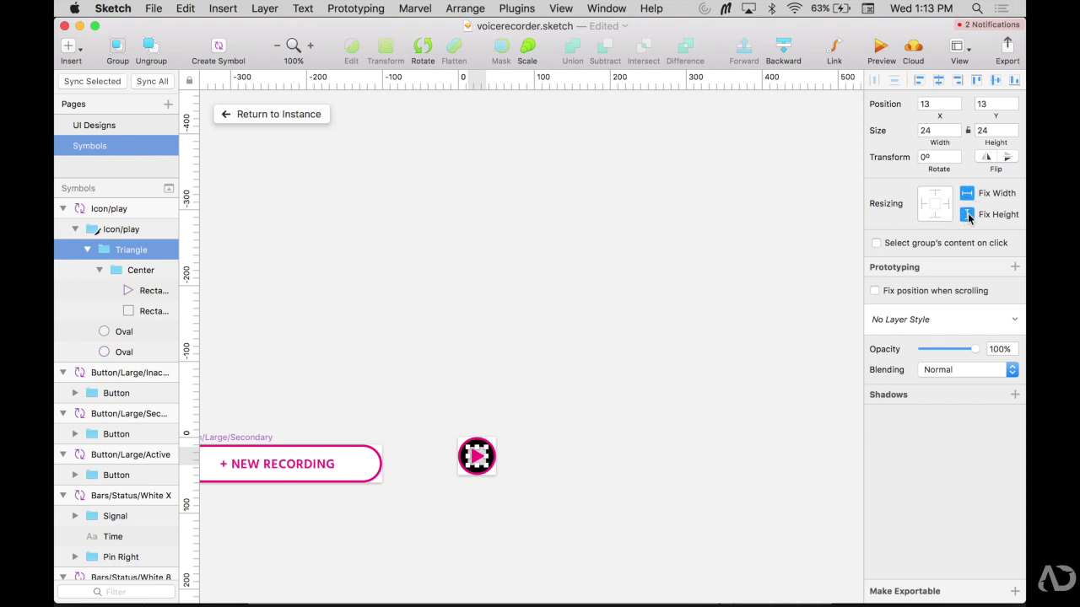
click(319, 116)
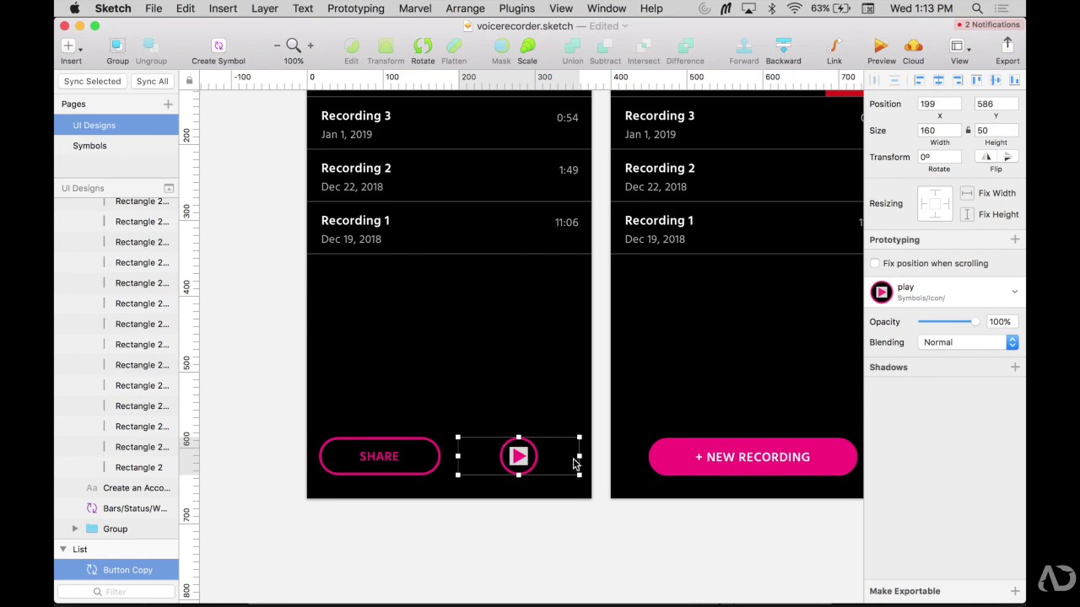
Fill the square behind the play triangle with the icon's black (000000) using the eyedropper
double_click(509, 456)
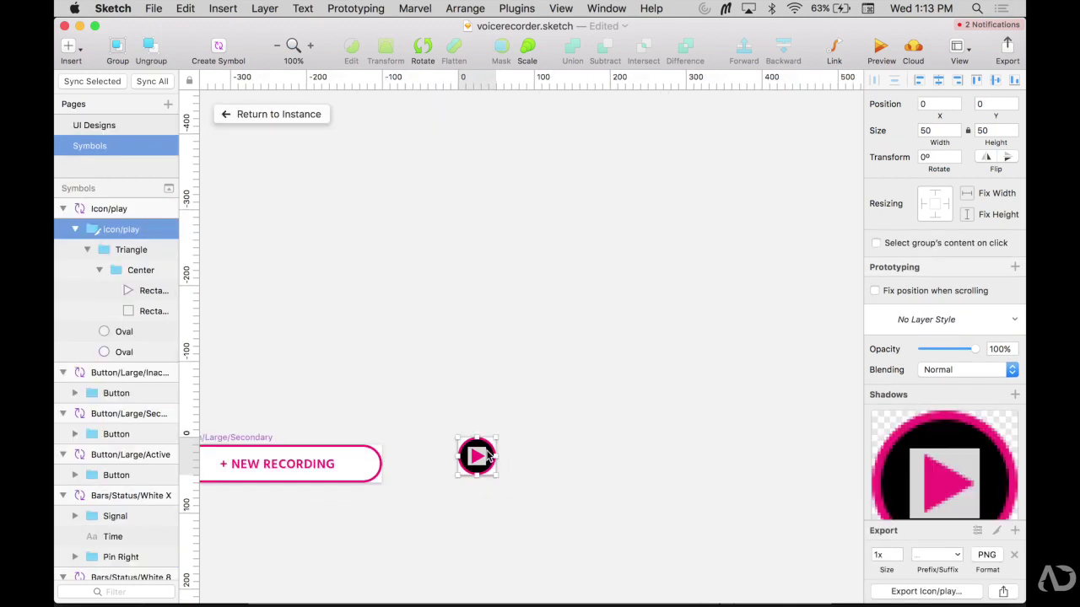
super+click(485, 457)
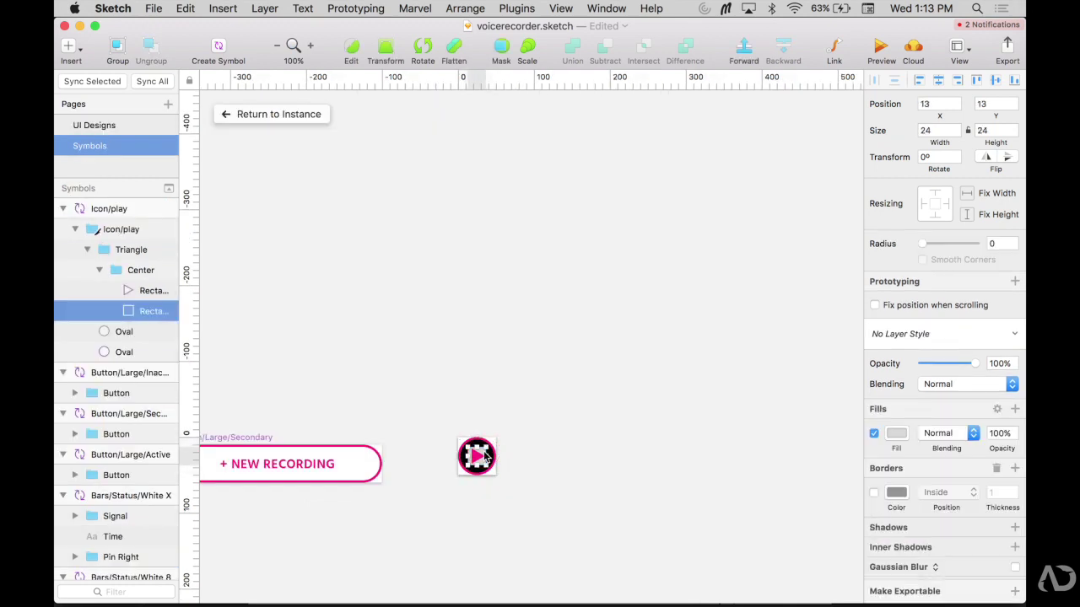
click(897, 434)
click(879, 559)
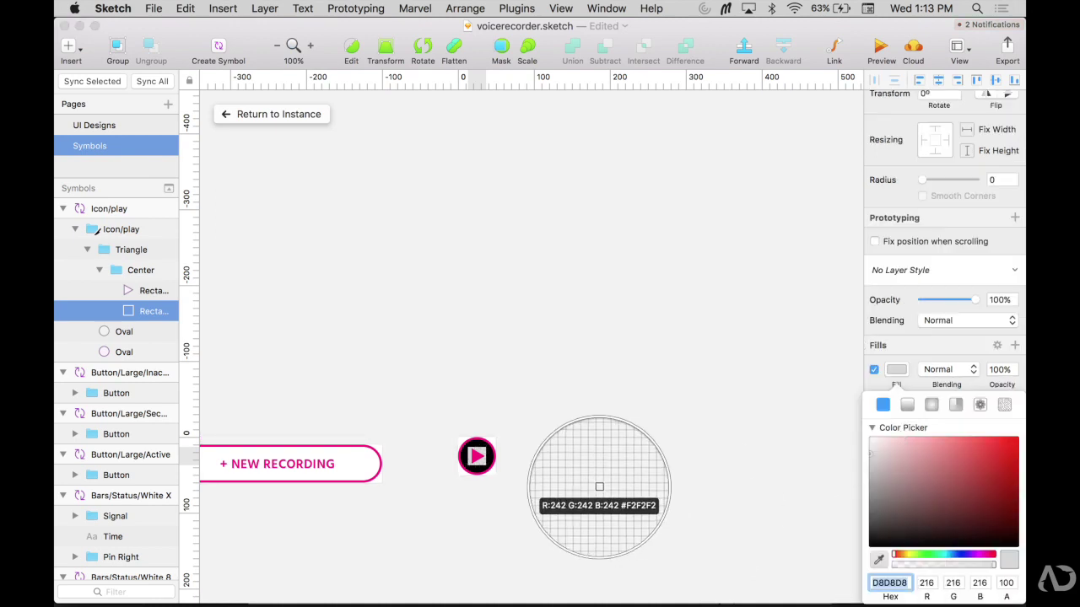
click(491, 459)
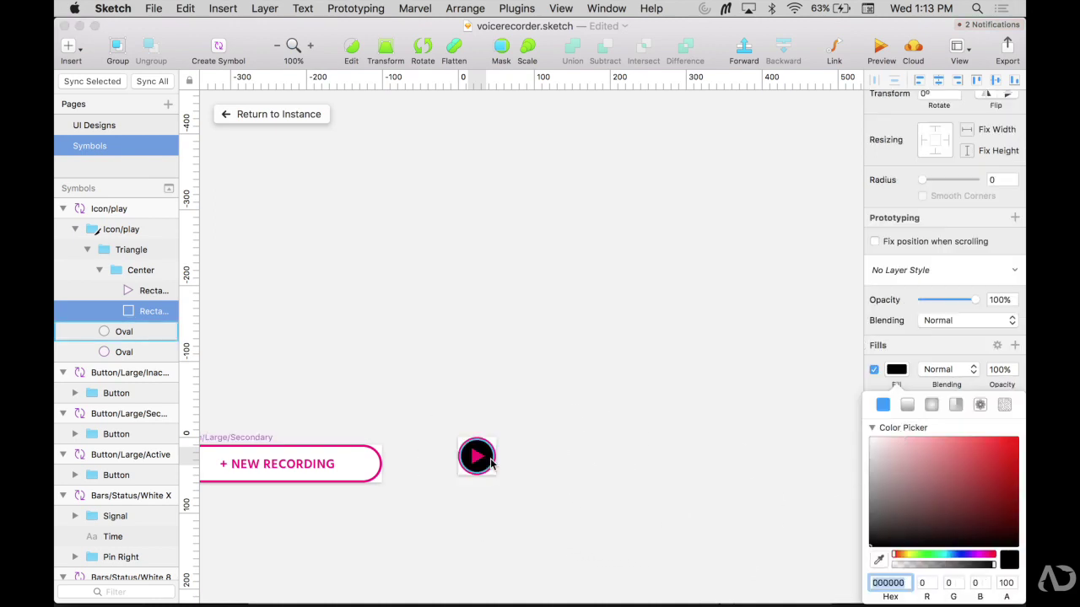
click(299, 117)
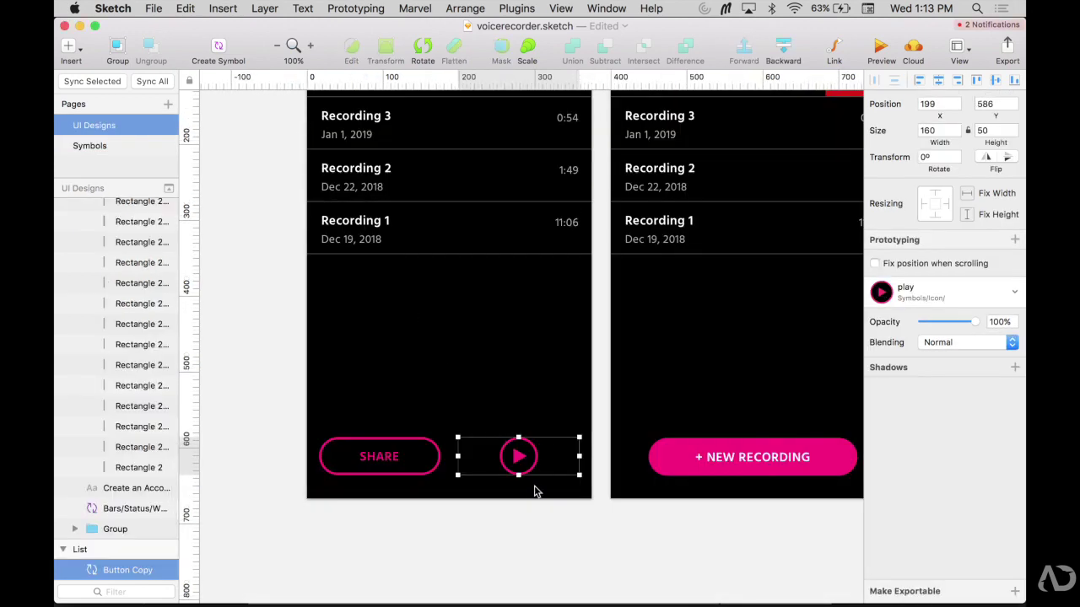
Narrow the play button instance to 133 × 50 and confirm the icon stays centred
scroll(534, 488, down, 4)
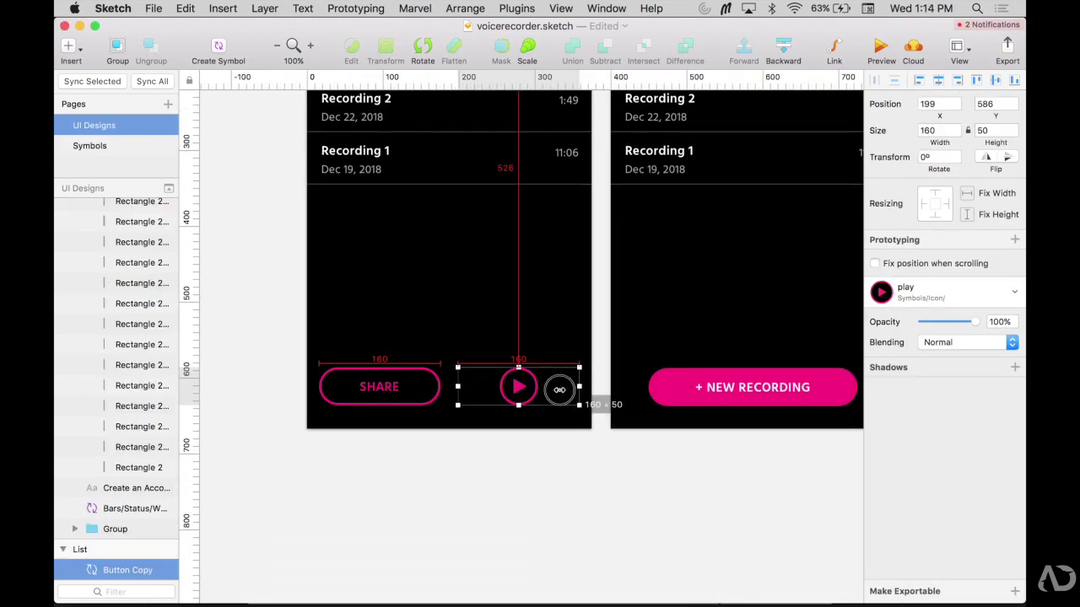
drag(559, 390, 515, 264)
key(super+z)
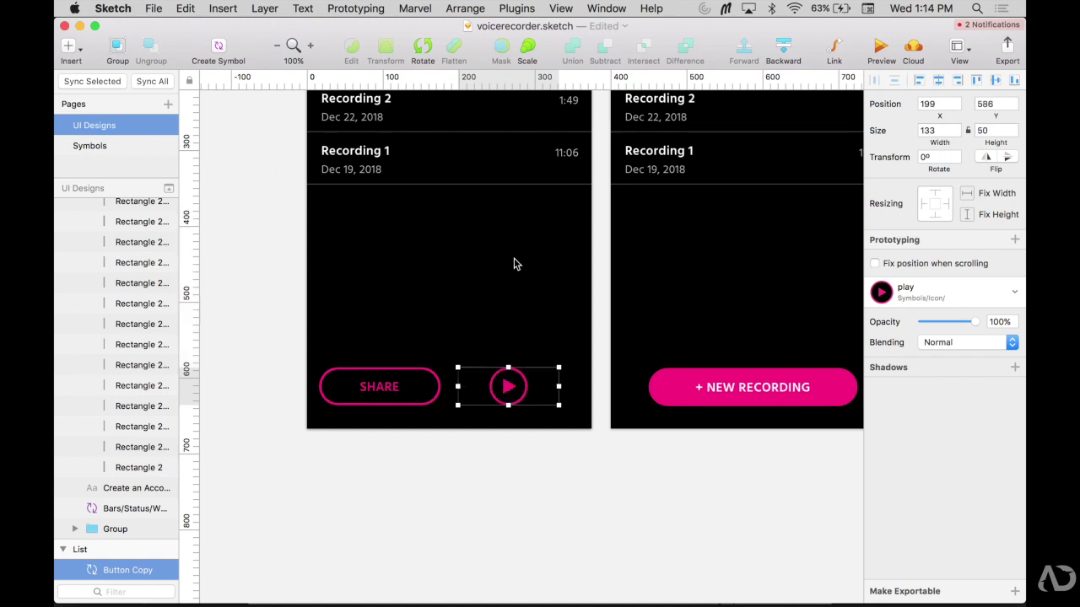